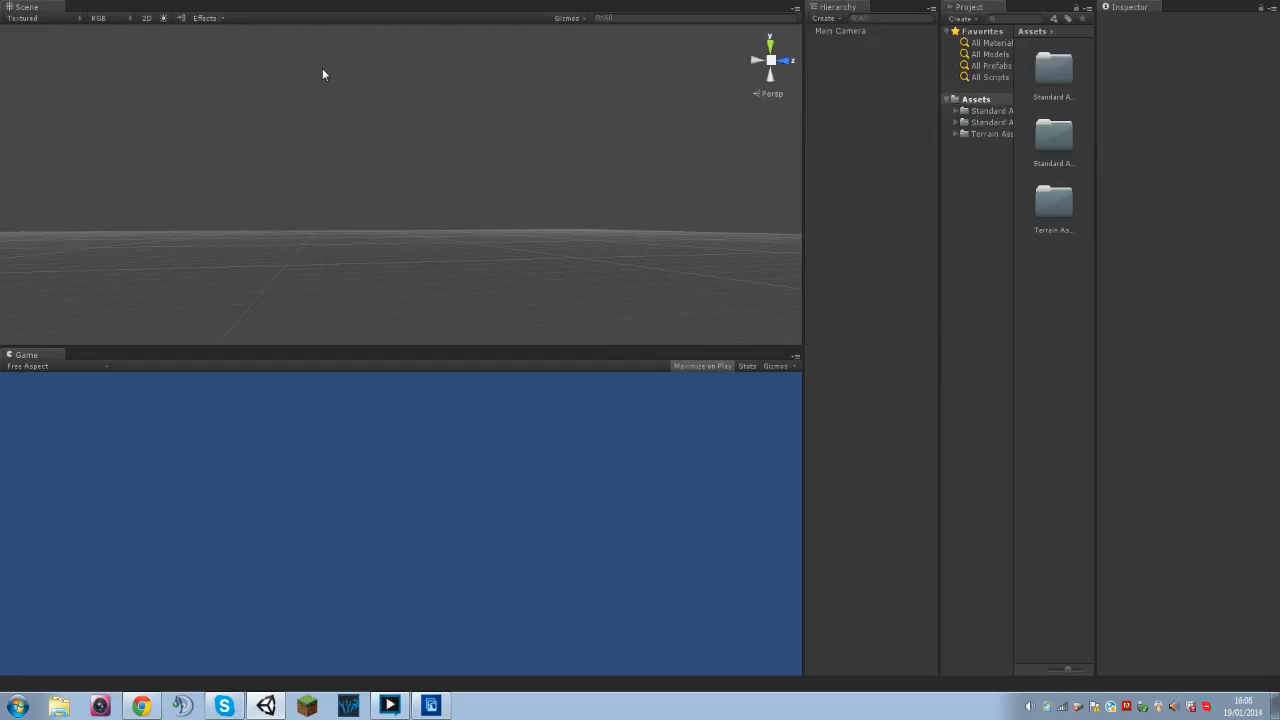
- Change the editor's window layout so the Scene and Game views share a tabbed area above the Project and Console
{"action": "left_click", "coordinate": [1214, 1]}
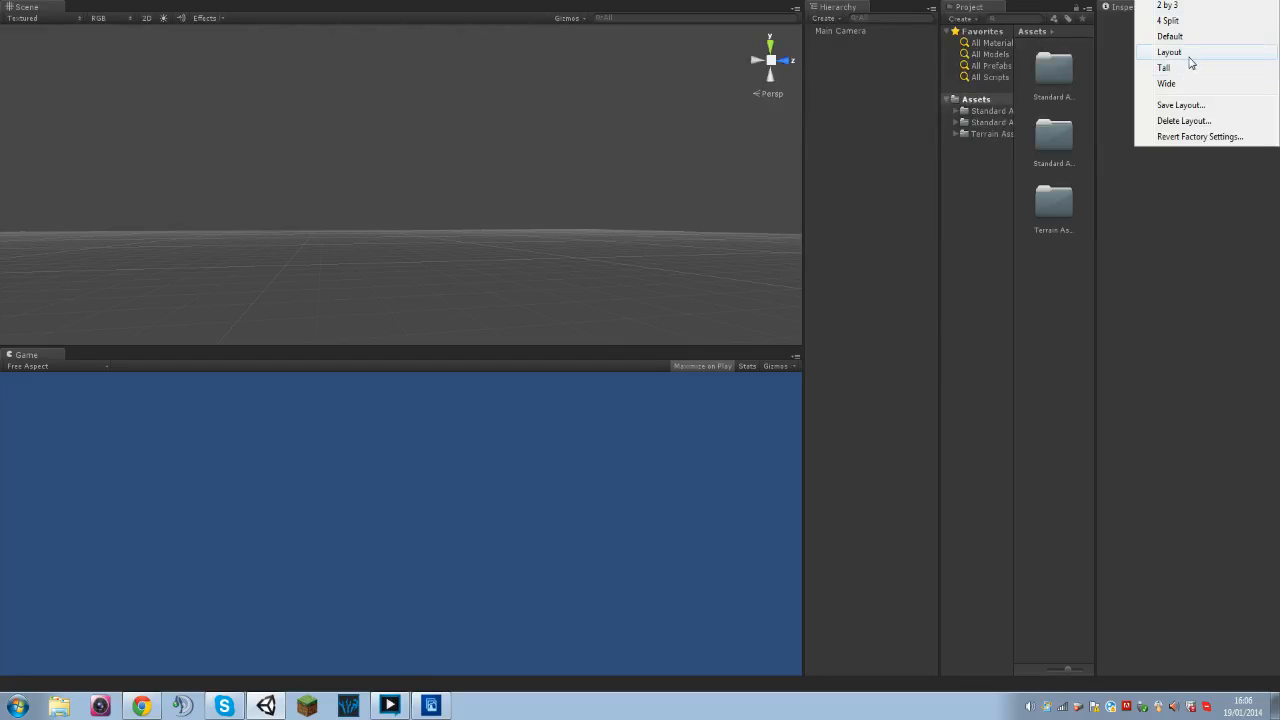
{"action": "left_click", "coordinate": [1190, 46]}
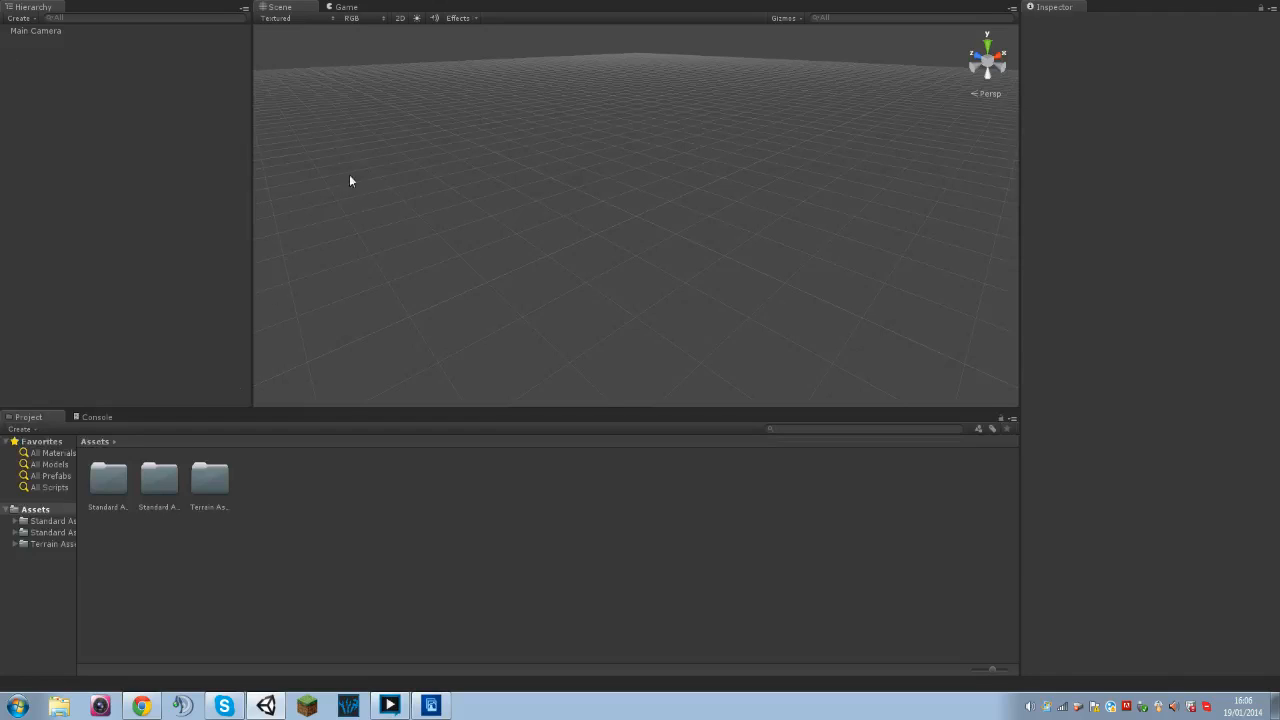
- View the Console and inspect the Main Camera's components
{"action": "left_click", "coordinate": [97, 416]}
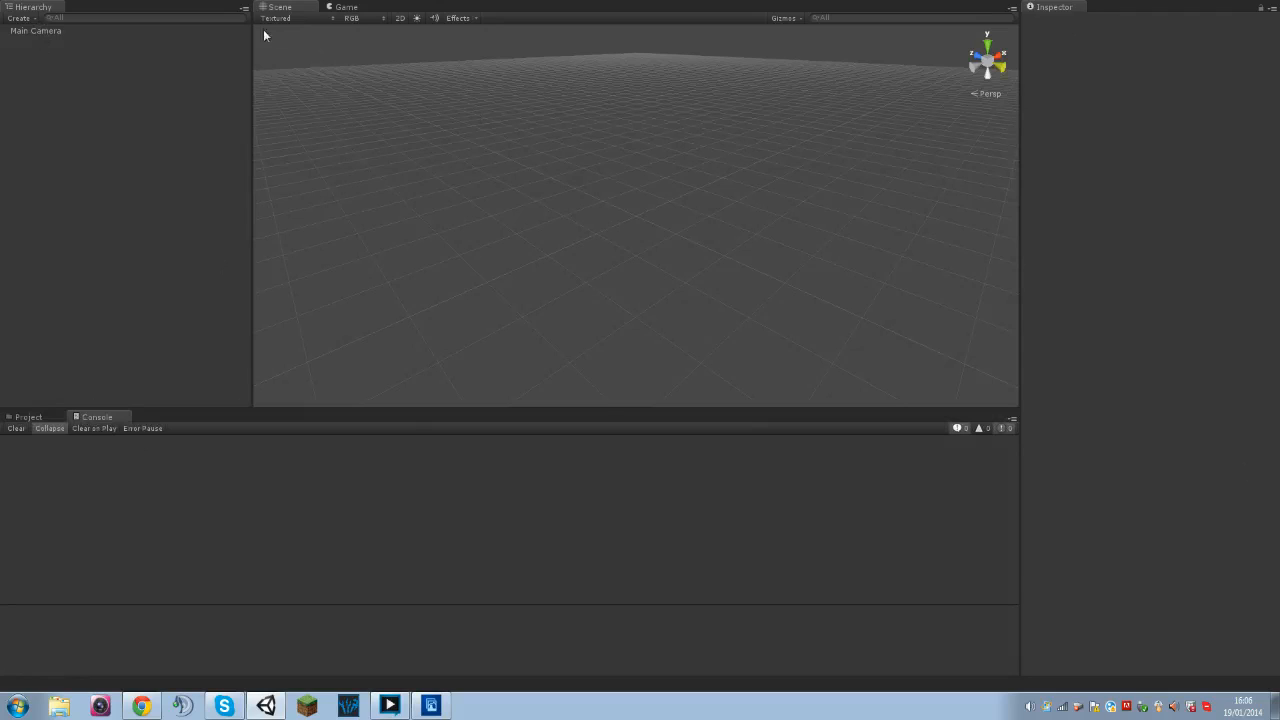
{"action": "left_click", "coordinate": [33, 31]}
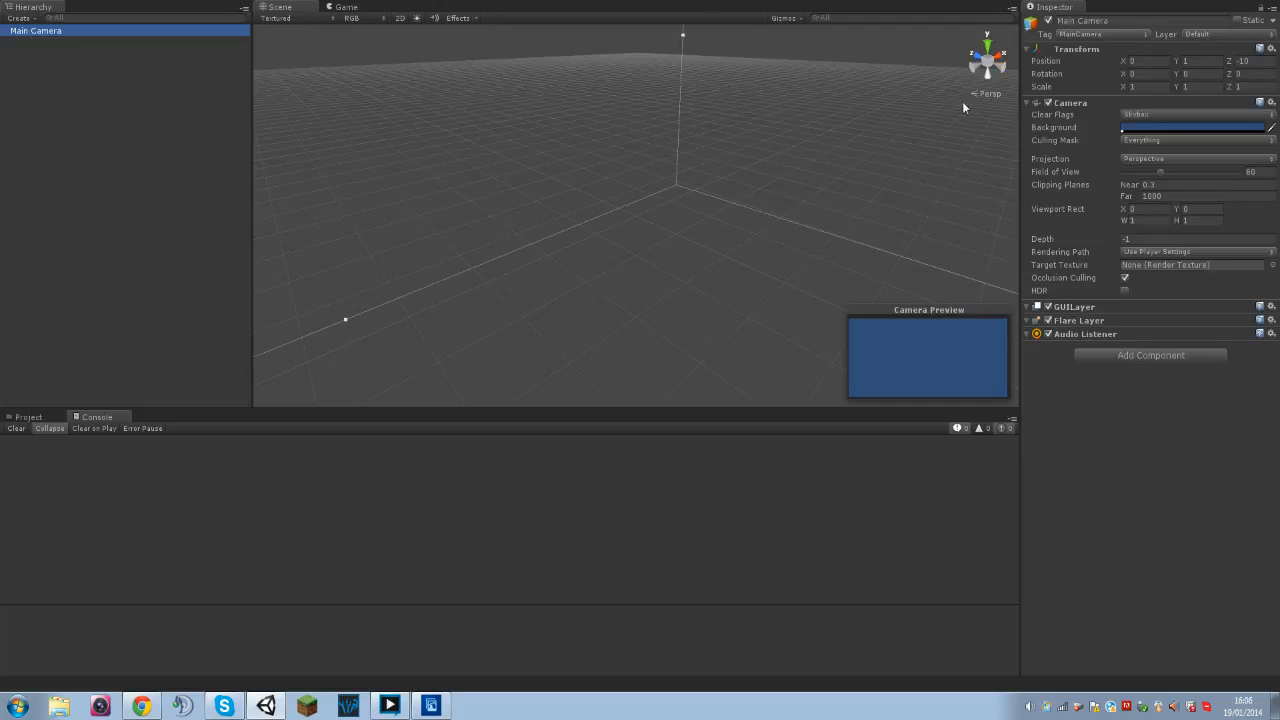
- Browse the project assets to Standard Assets > Particles > Water and inspect the WaterFall prefab
{"action": "left_click", "coordinate": [28, 416]}
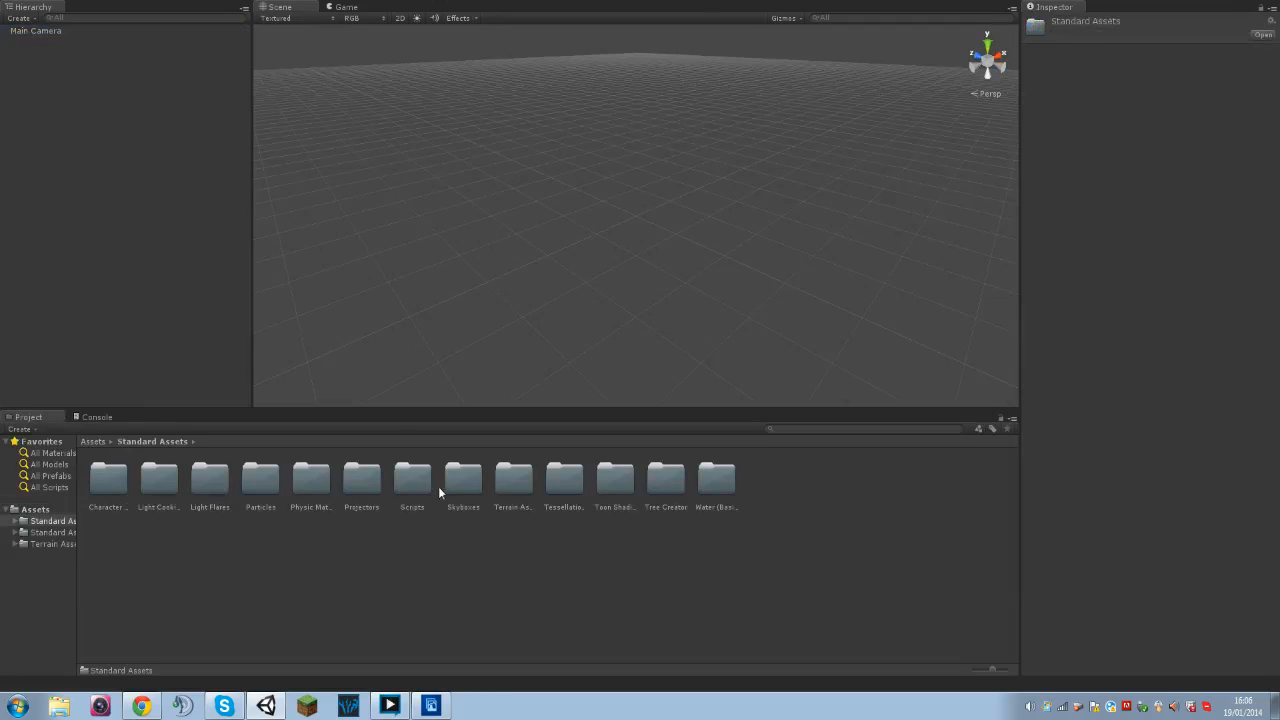
{"action": "double_click", "coordinate": [260, 480]}
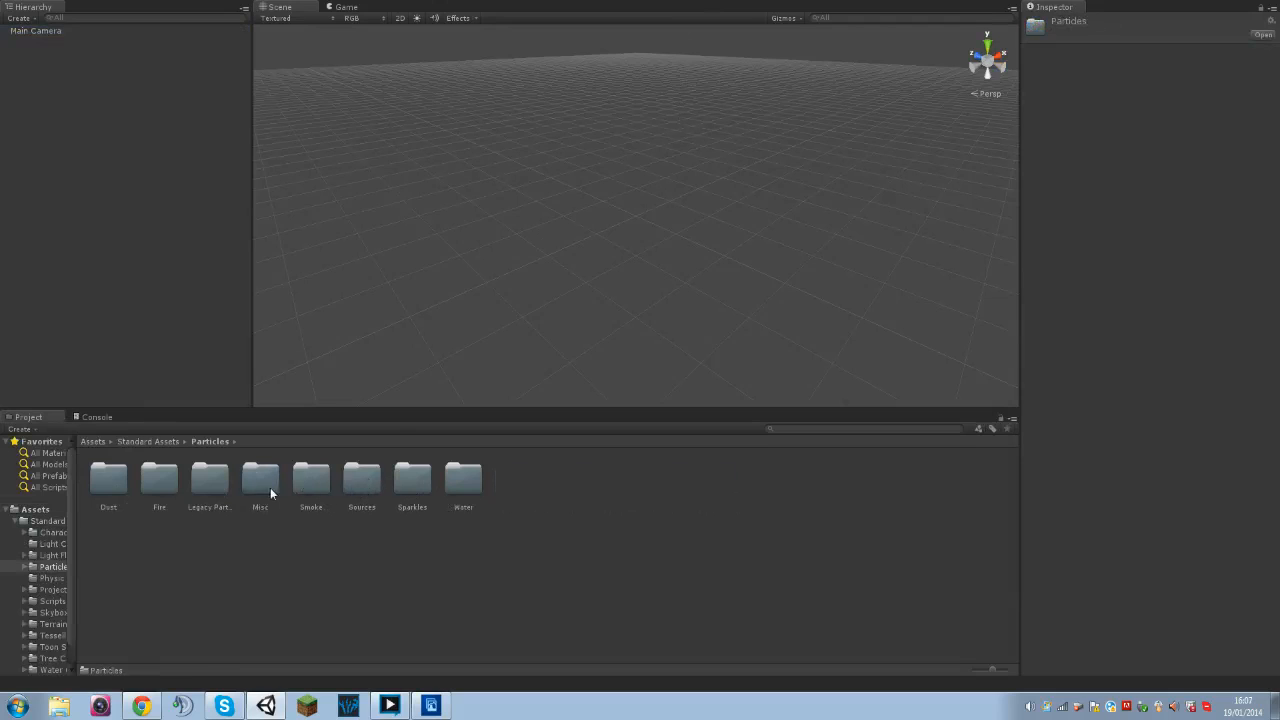
{"action": "double_click", "coordinate": [464, 478]}
{"action": "left_click", "coordinate": [208, 479]}
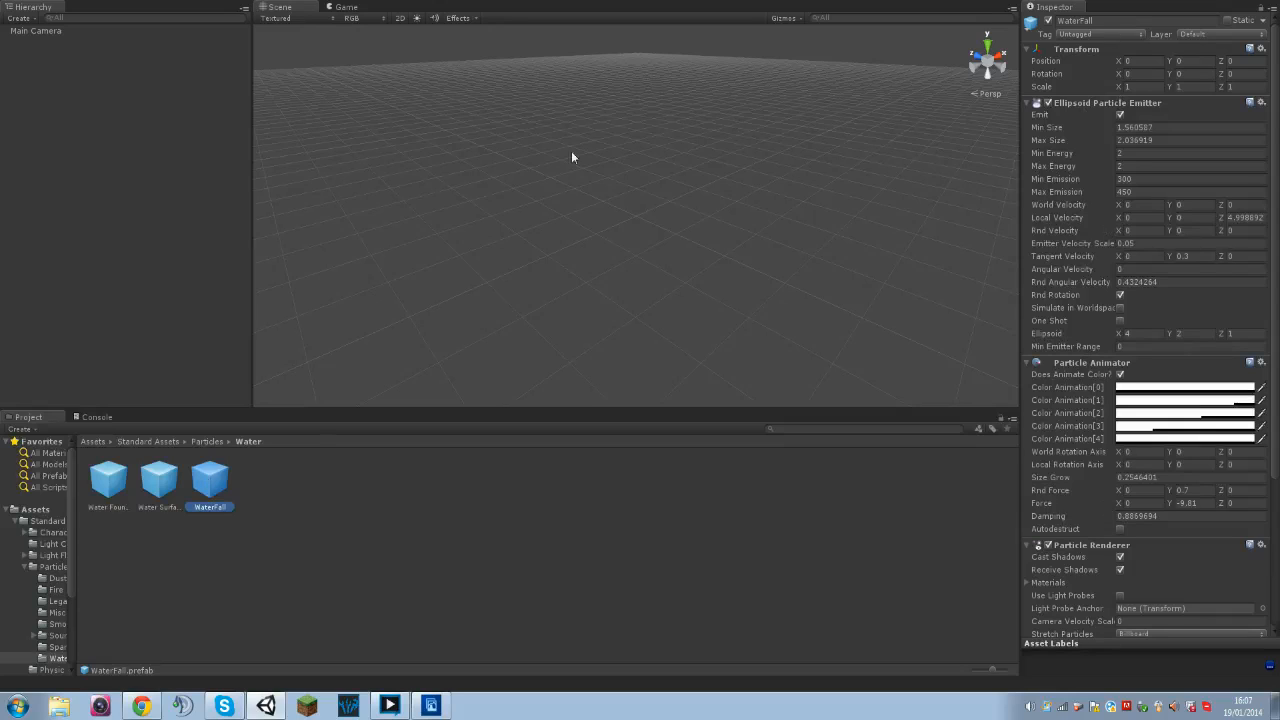
- Compare the Game view with the Scene view while the Main Camera is selected
{"action": "left_click", "coordinate": [343, 8]}
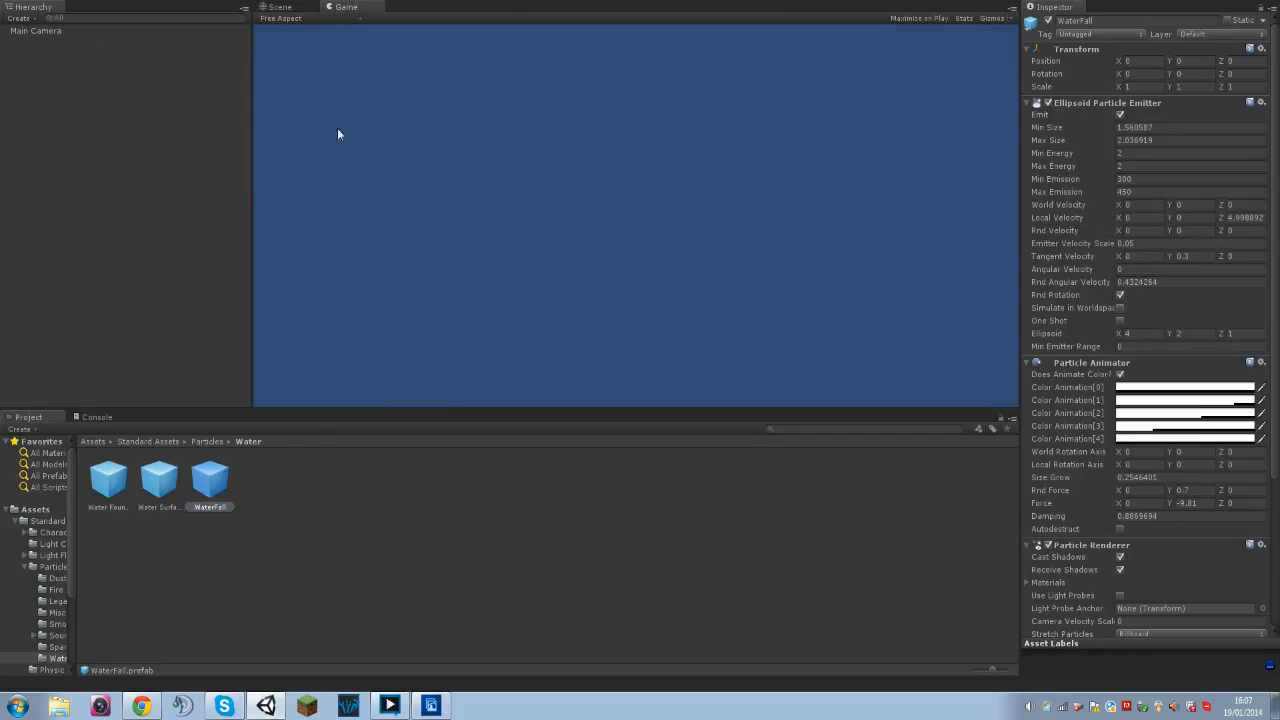
{"action": "left_click", "coordinate": [43, 33]}
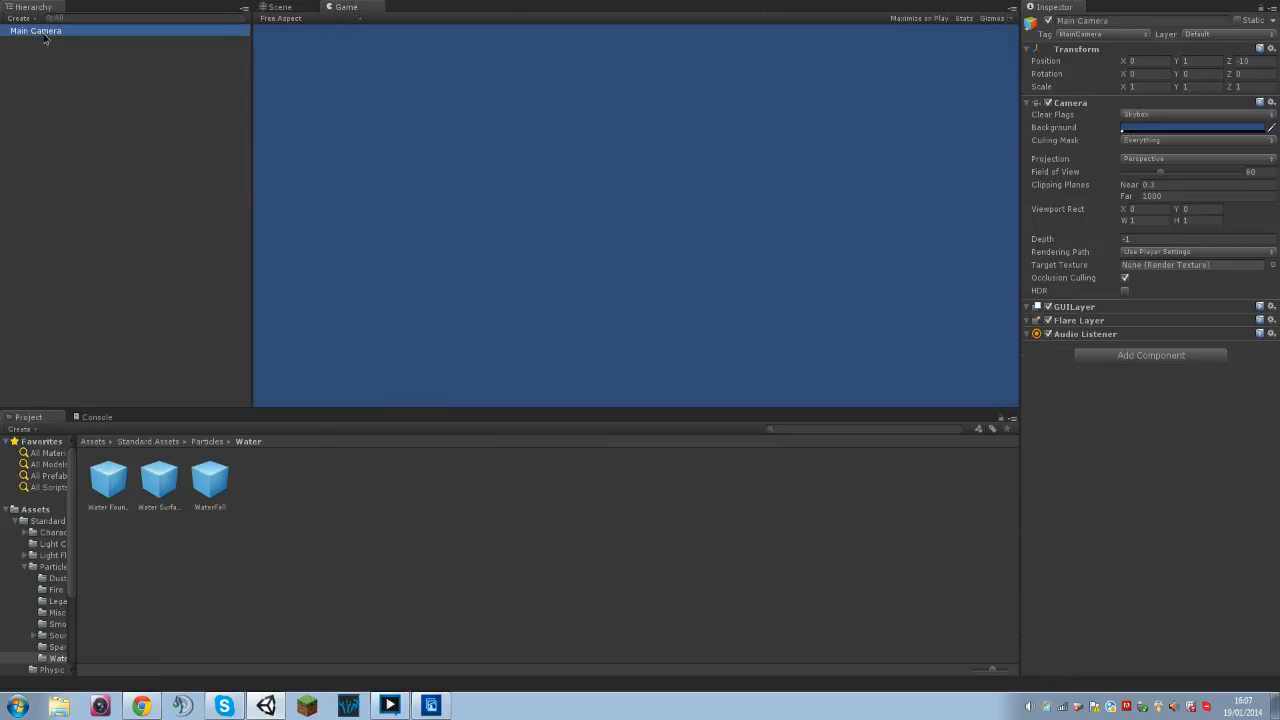
{"action": "left_click", "coordinate": [284, 9]}
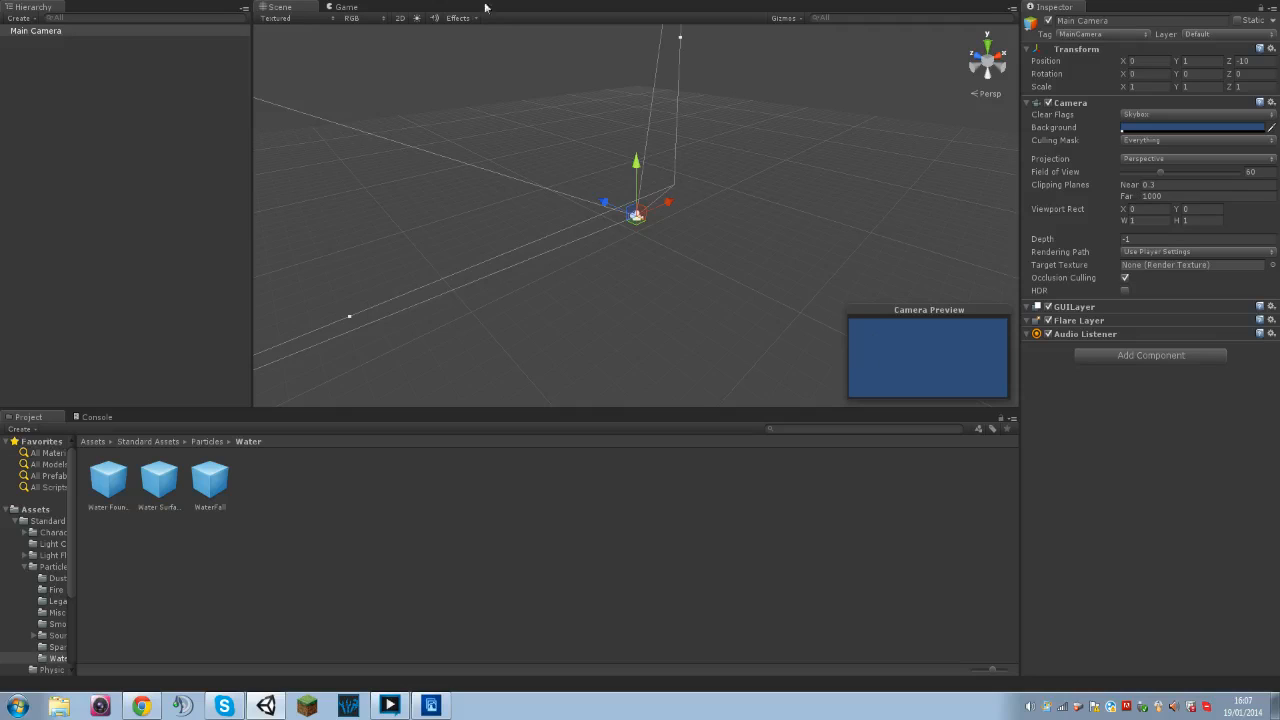
{"action": "left_click", "coordinate": [338, 8]}
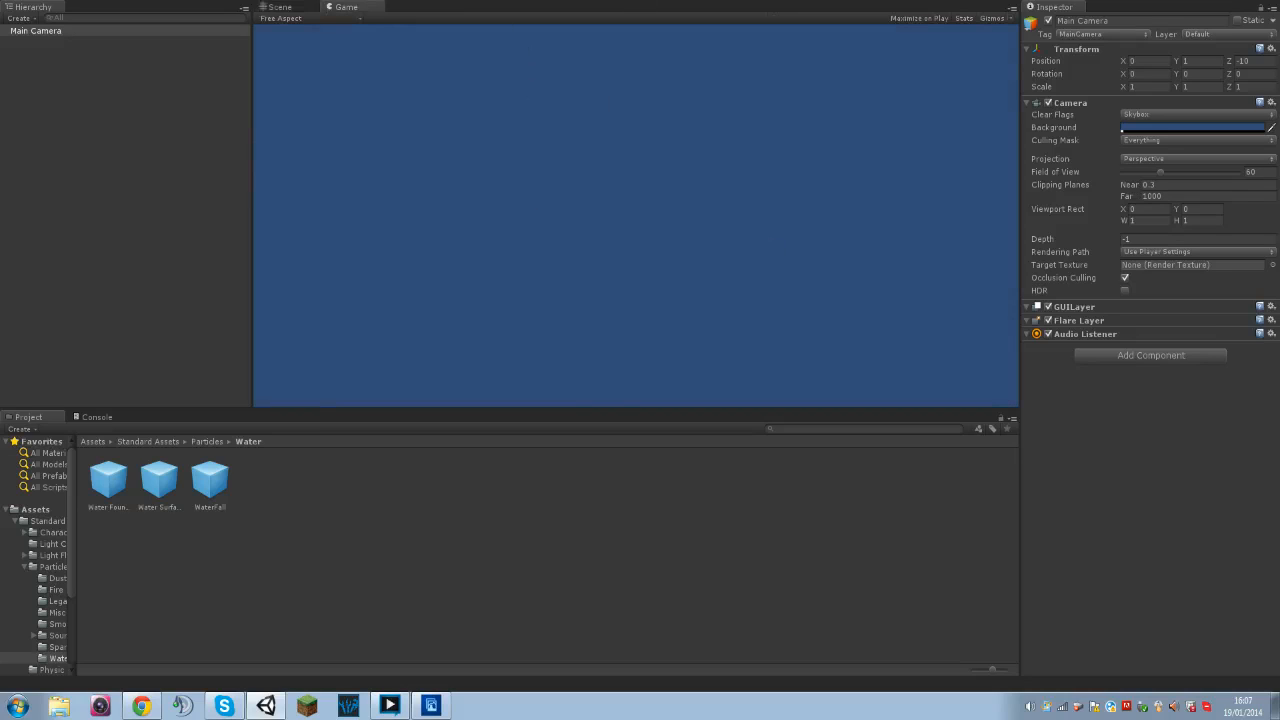
- Start and stop Play mode in the Game view, and return to the Scene view with the Main Camera selected
{"action": "left_click", "coordinate": [608, 2]}
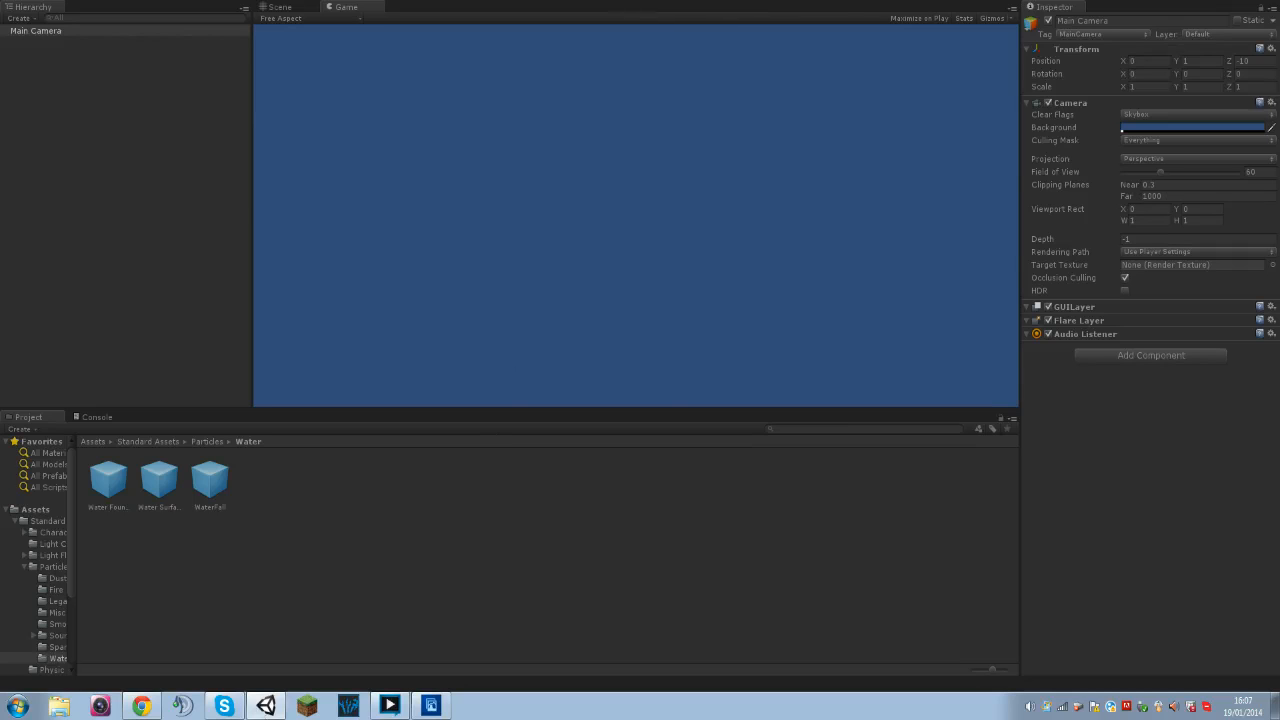
{"action": "left_click", "coordinate": [621, 1]}
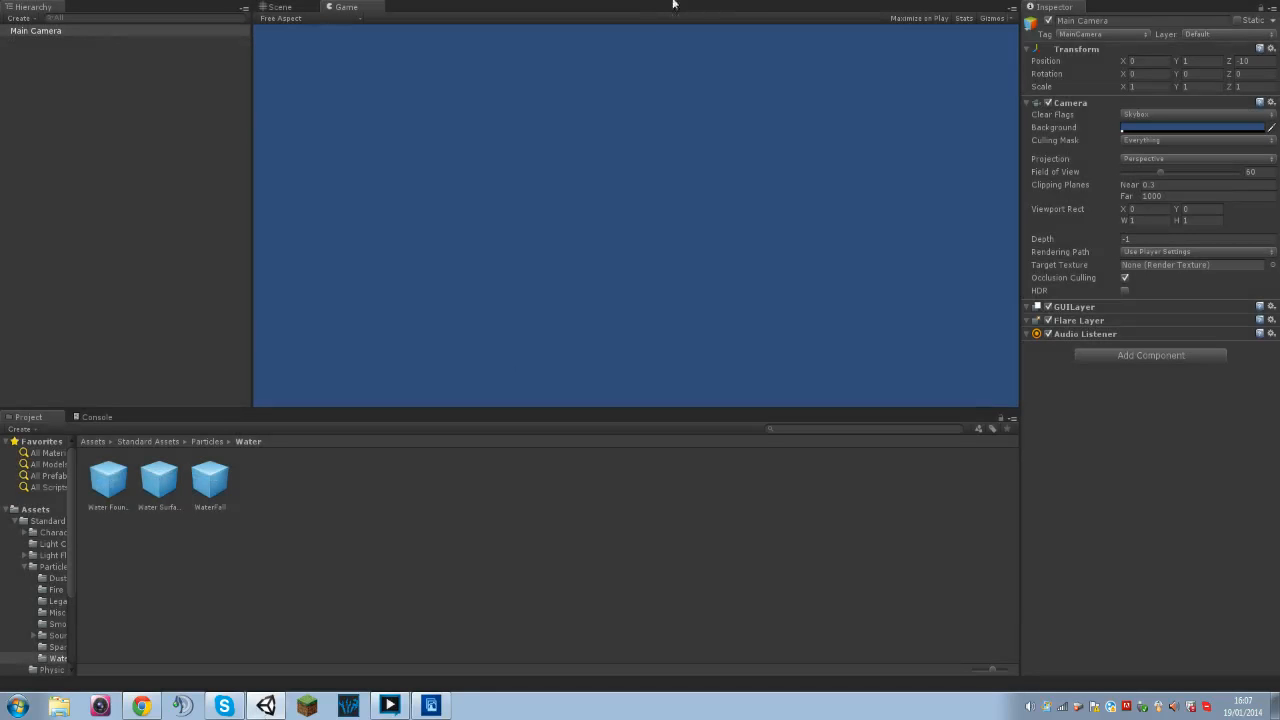
{"action": "left_click", "coordinate": [277, 7]}
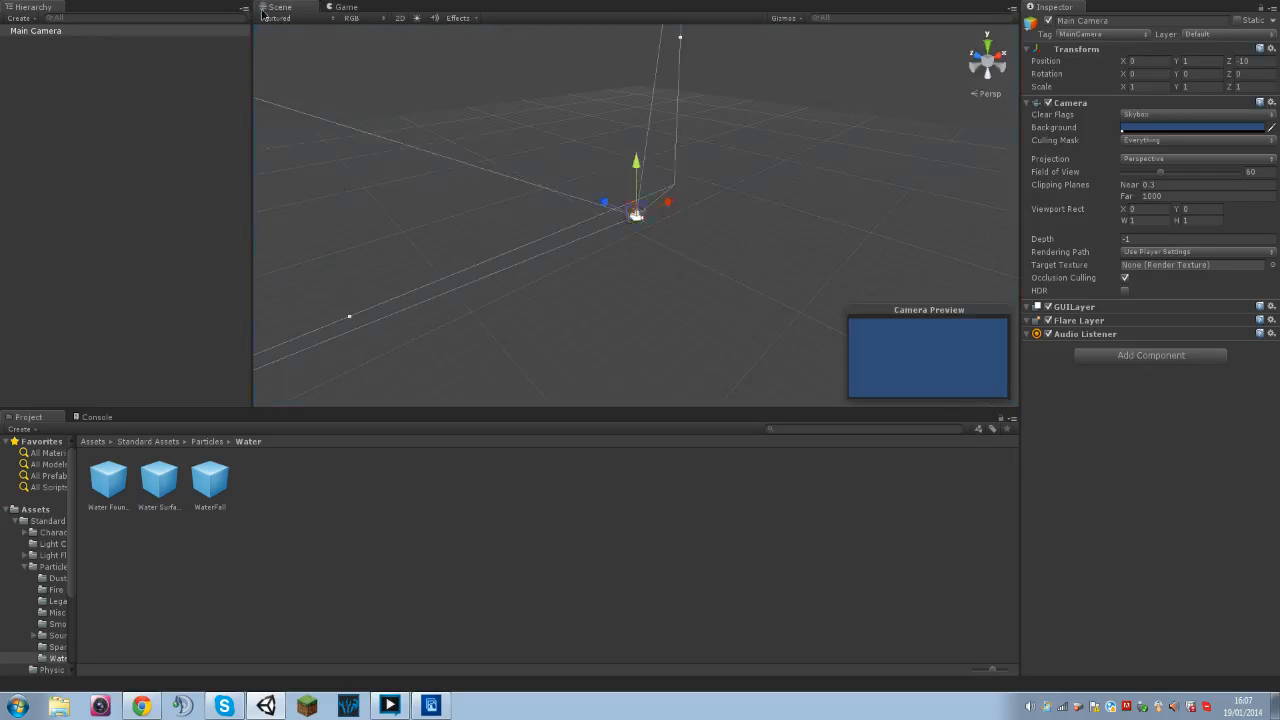
{"action": "left_click", "coordinate": [63, 32]}
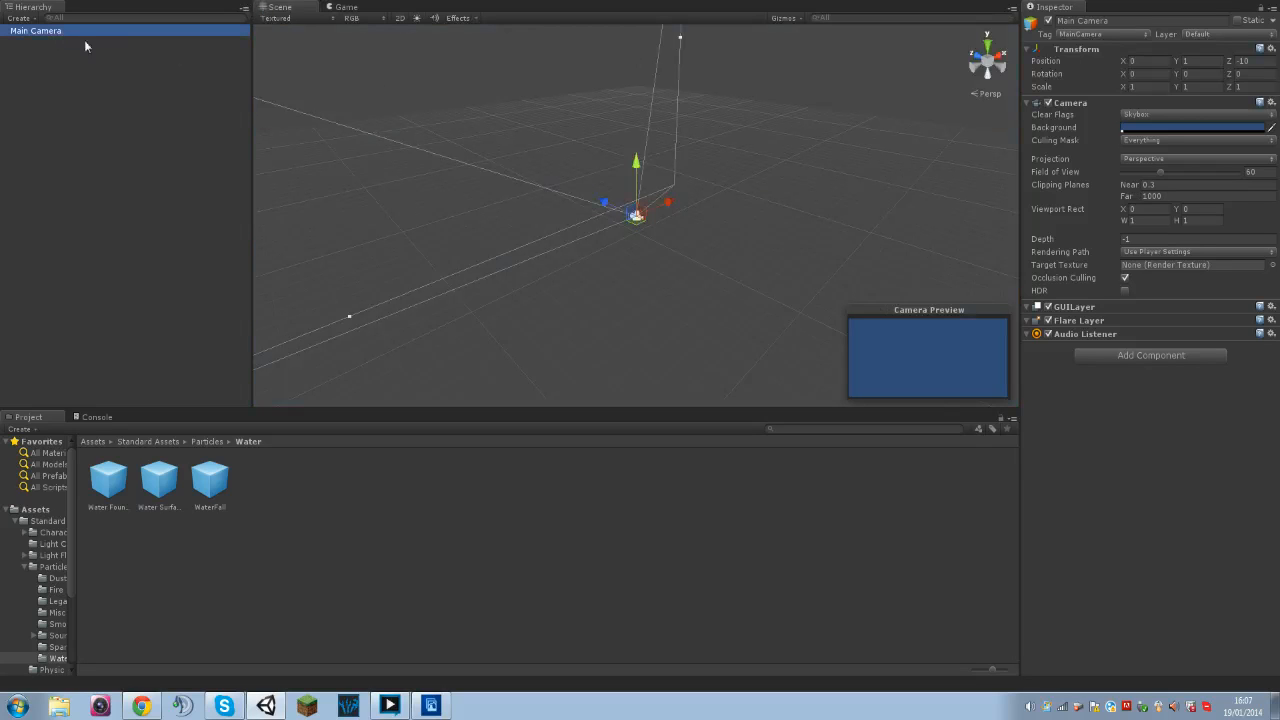
- Return to the root Assets folder and create a new Terrain object in the scene
{"action": "left_click", "coordinate": [84, 441]}
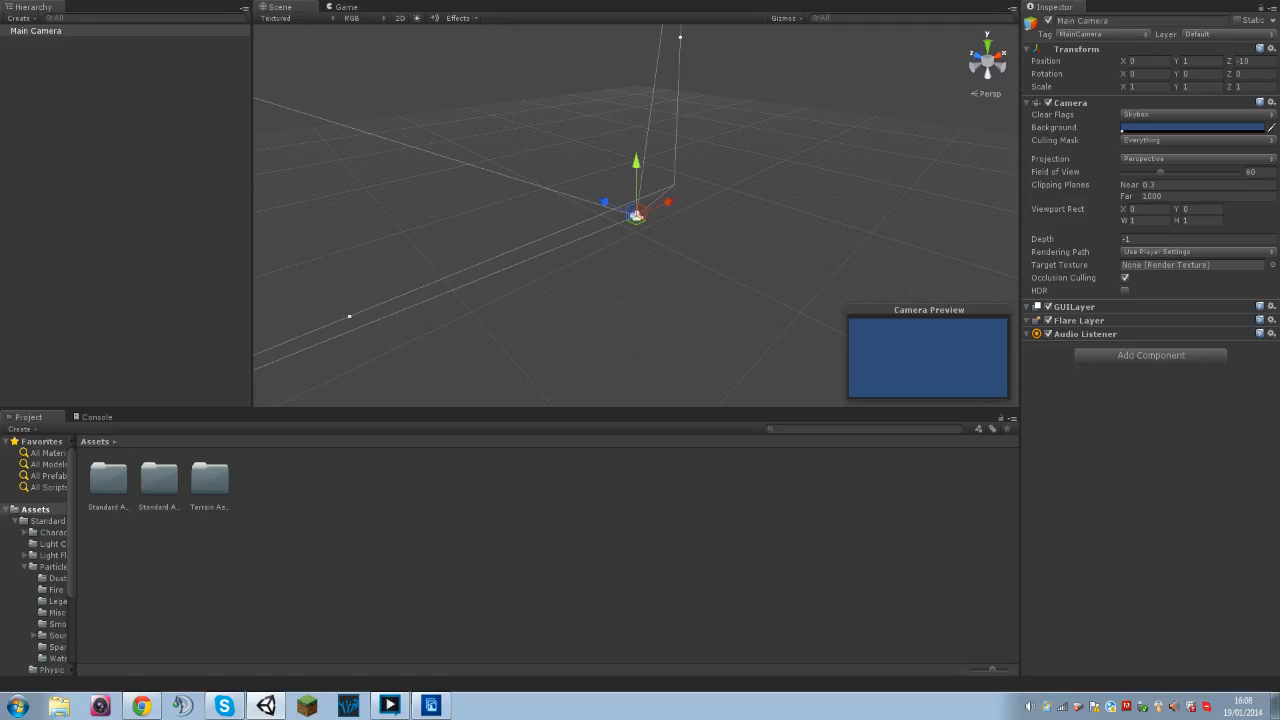
{"action": "left_click", "coordinate": [102, 0]}
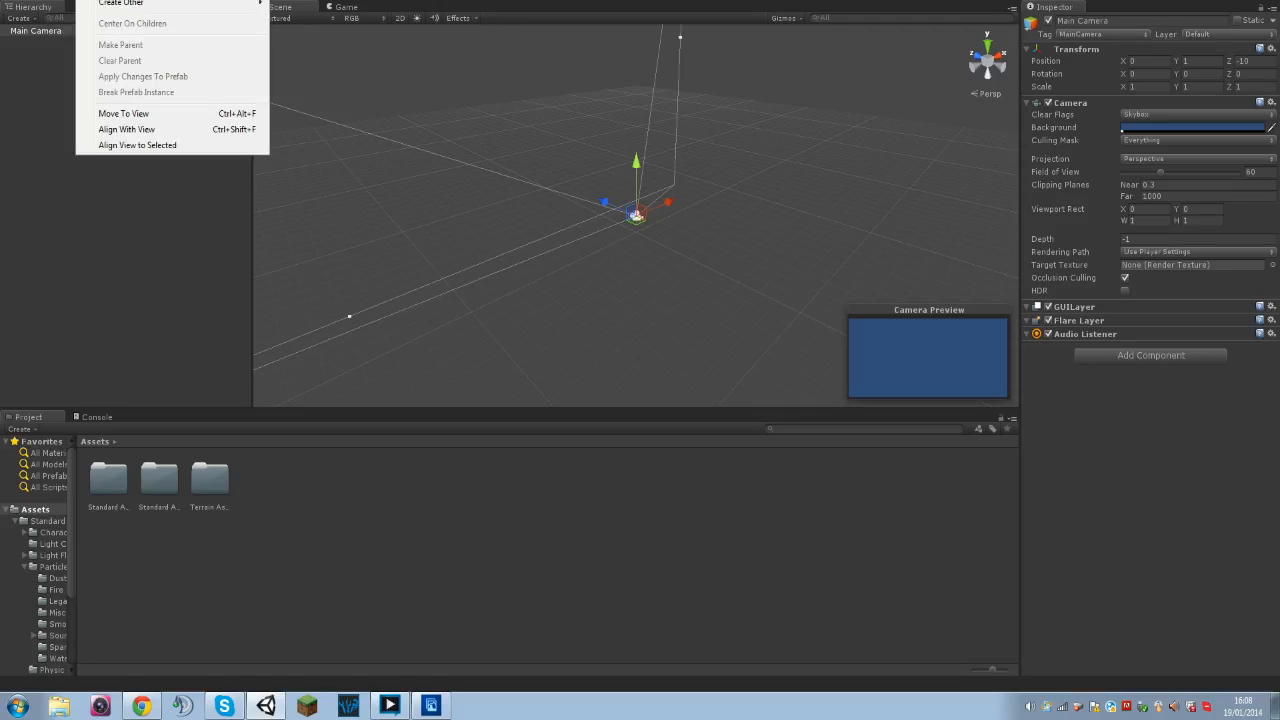
{"action": "mouse_move", "coordinate": [116, 6]}
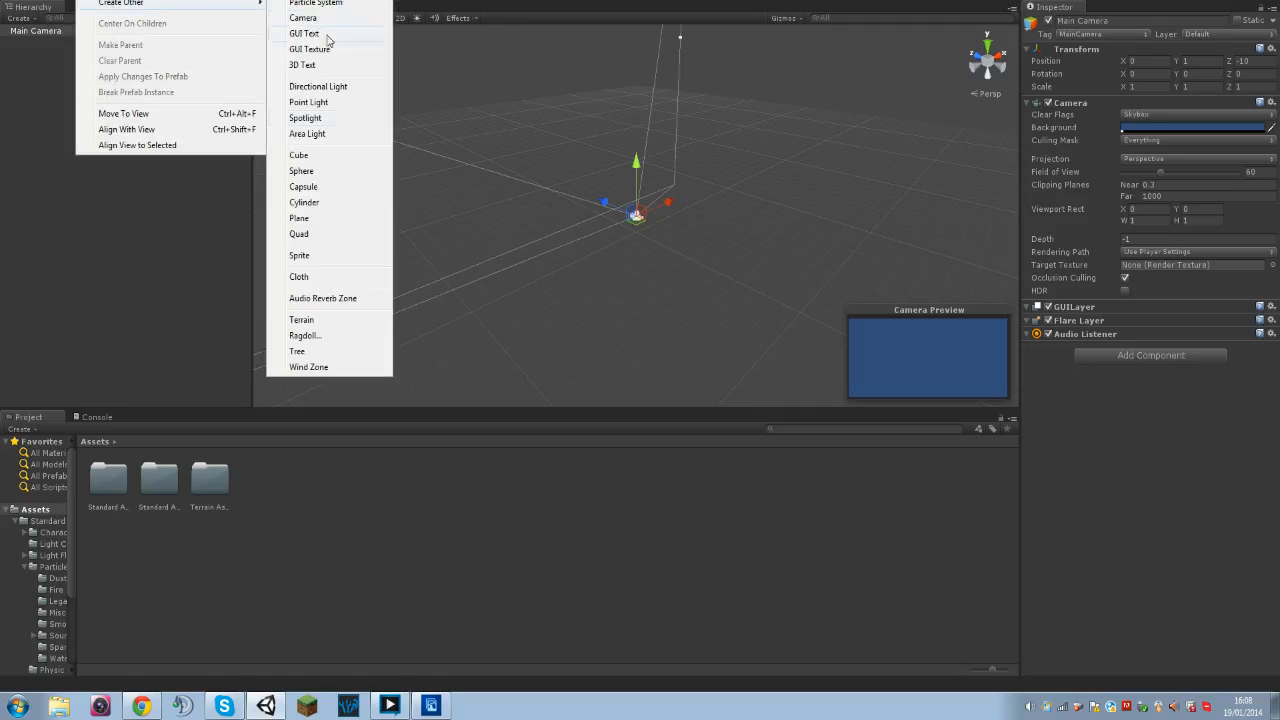
{"action": "left_click", "coordinate": [304, 319]}
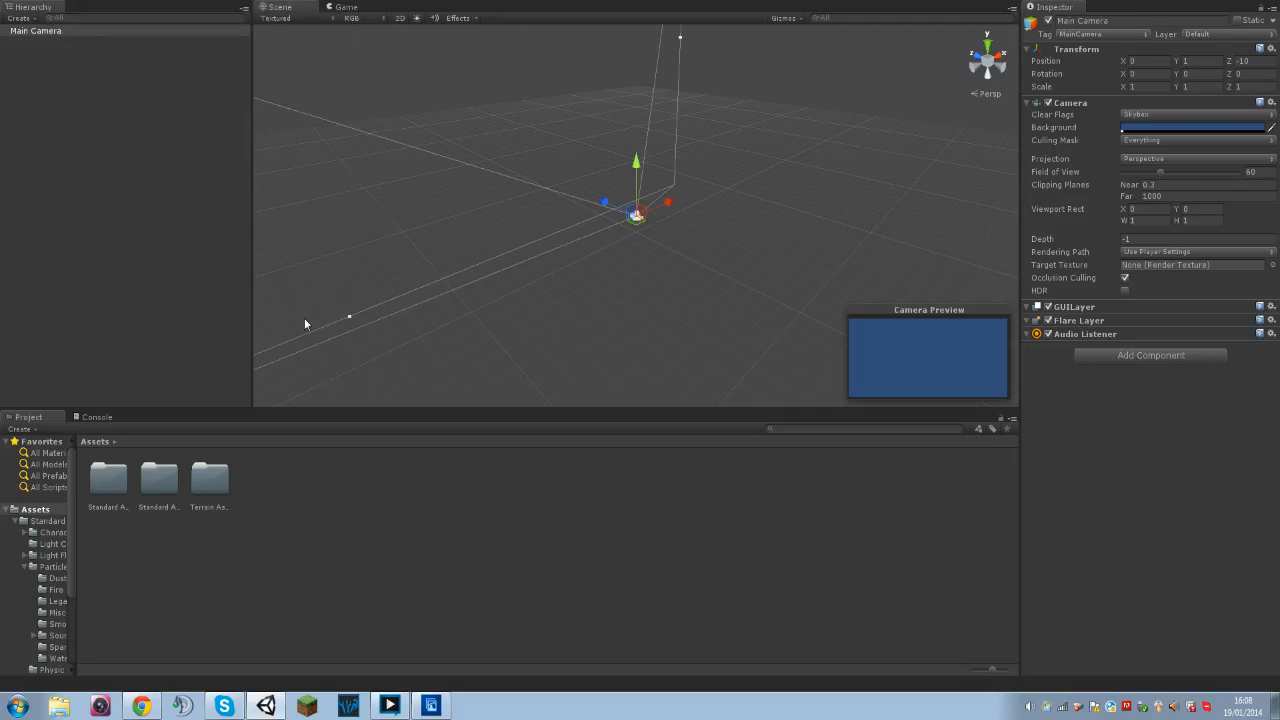
- Frame the new terrain in the Scene view and examine its whole surface from above
{"action": "left_click_drag", "start_coordinate": [583, 251], "coordinate": [575, 212], "text": "alt"}
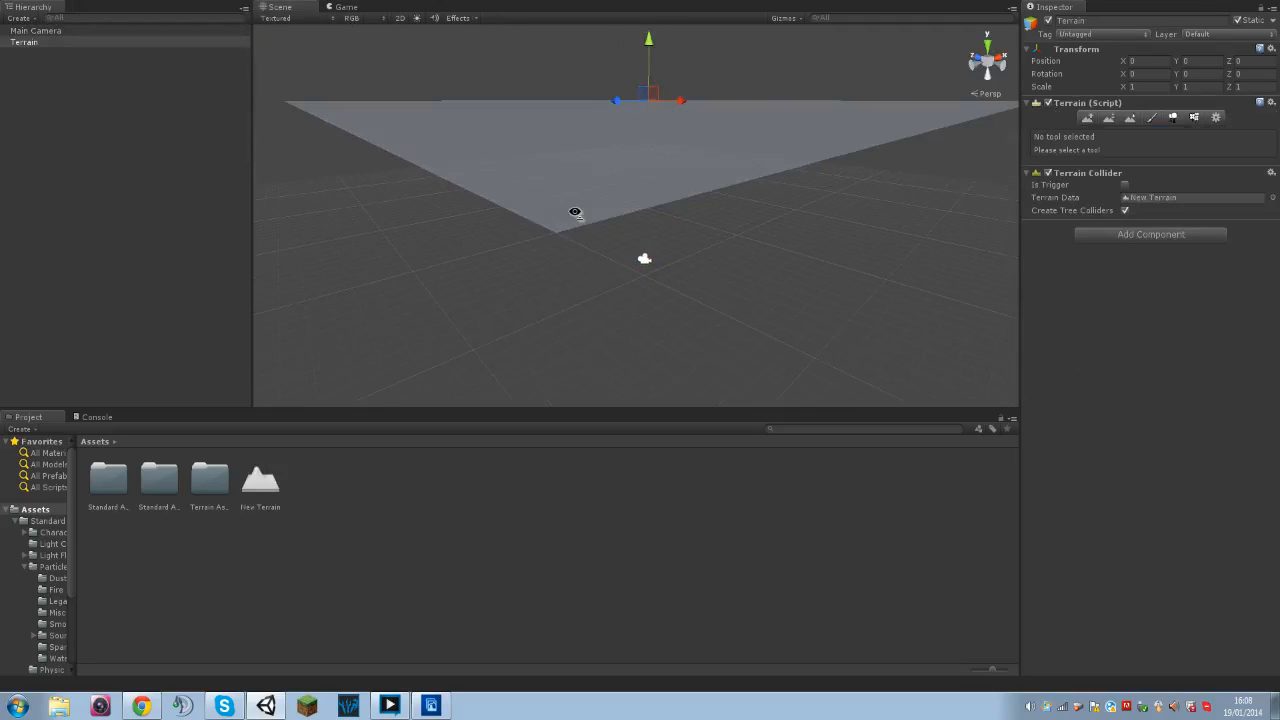
{"action": "left_click_drag", "start_coordinate": [603, 146], "coordinate": [611, 220], "text": "alt"}
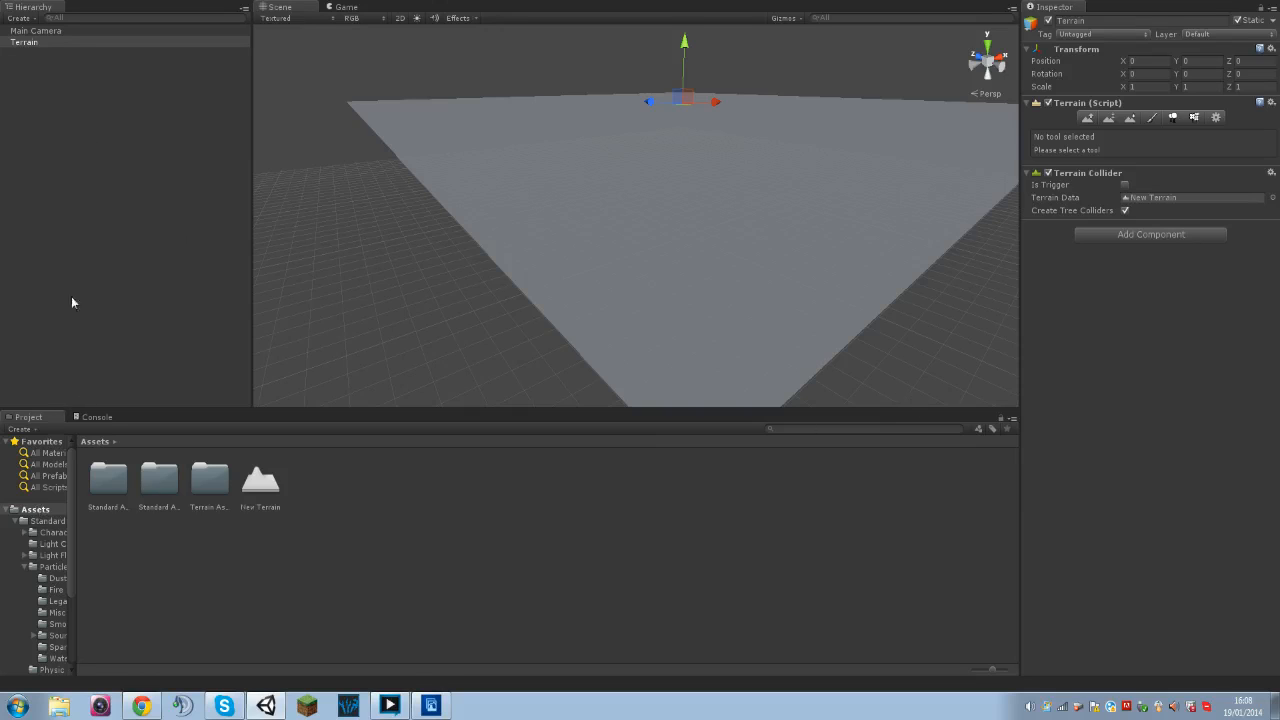
{"action": "double_click", "coordinate": [86, 43]}
{"action": "scroll", "coordinate": [749, 196], "scroll_direction": "up", "scroll_amount": 3}
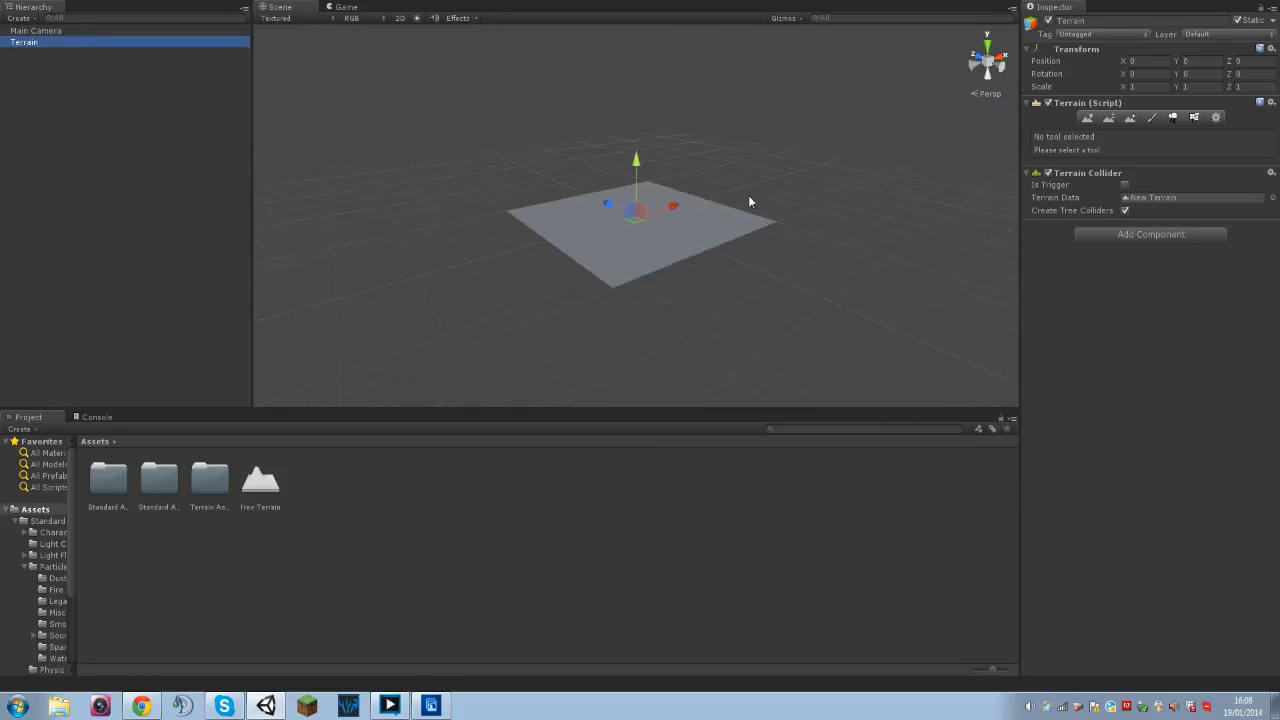
{"action": "middle_click_drag", "start_coordinate": [749, 198], "coordinate": [665, 363]}
{"action": "right_click_drag", "start_coordinate": [650, 242], "coordinate": [601, 332]}
{"action": "scroll", "coordinate": [634, 271], "scroll_direction": "up", "scroll_amount": 5}
{"action": "middle_click_drag", "start_coordinate": [606, 260], "coordinate": [646, 240]}
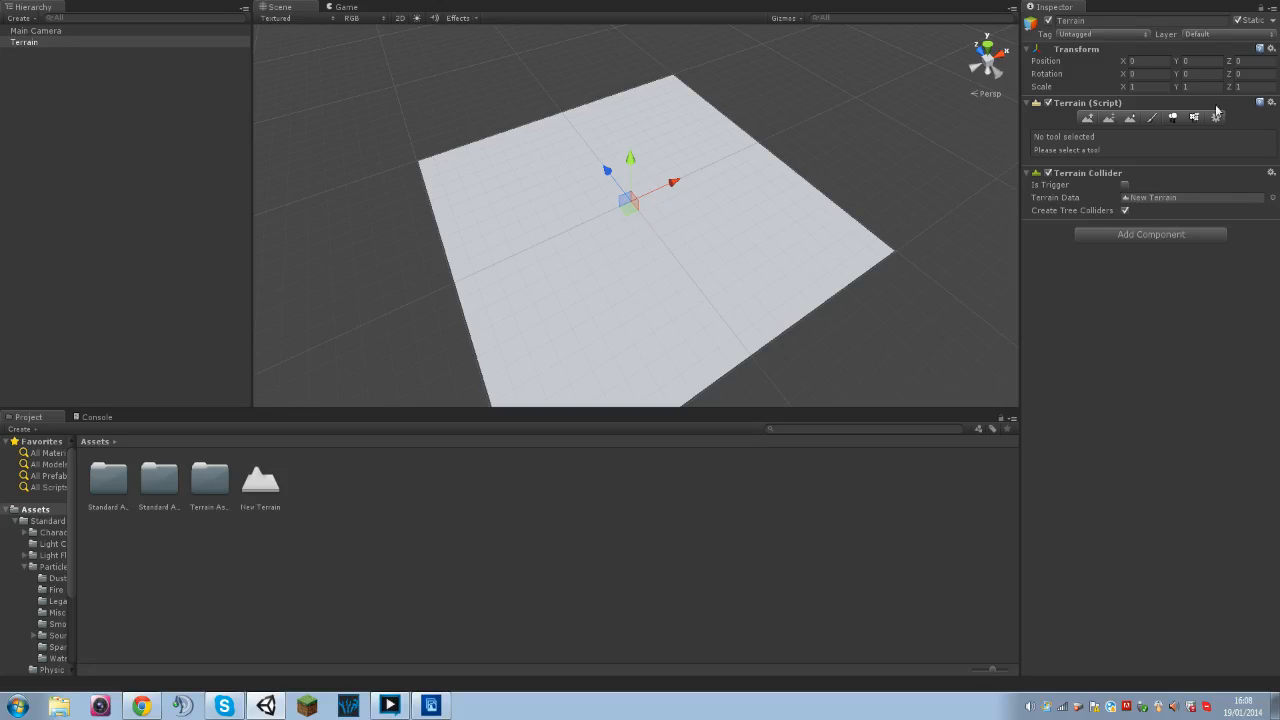
- Add the Grass (Hill) texture to the terrain's paint textures with a tile size of 15 by 15
{"action": "left_click", "coordinate": [1153, 118]}
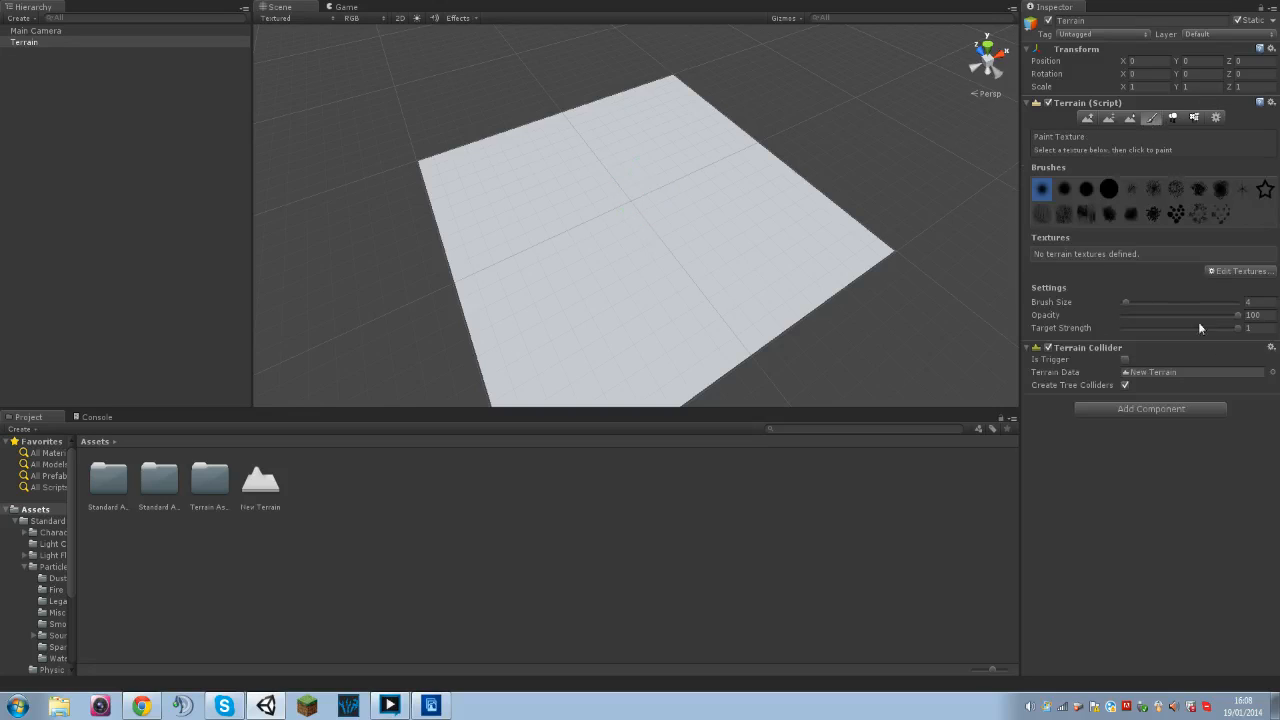
{"action": "left_click", "coordinate": [1226, 276]}
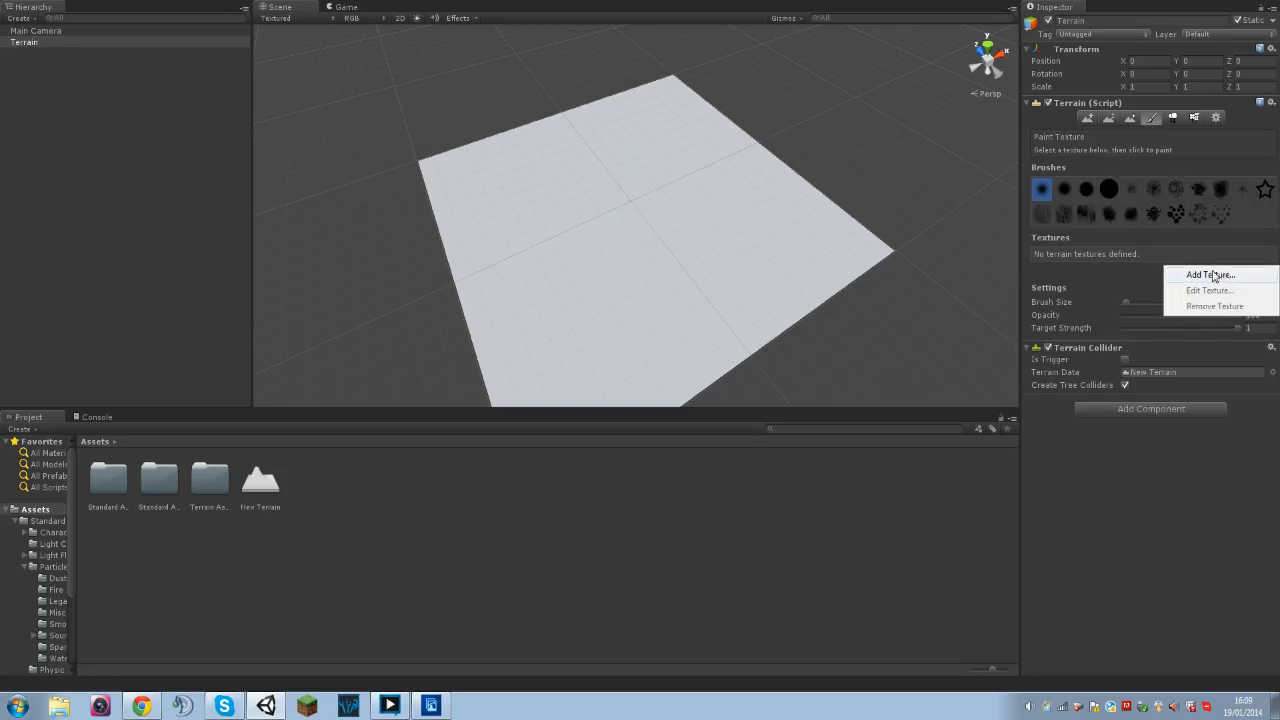
{"action": "left_click", "coordinate": [1226, 276]}
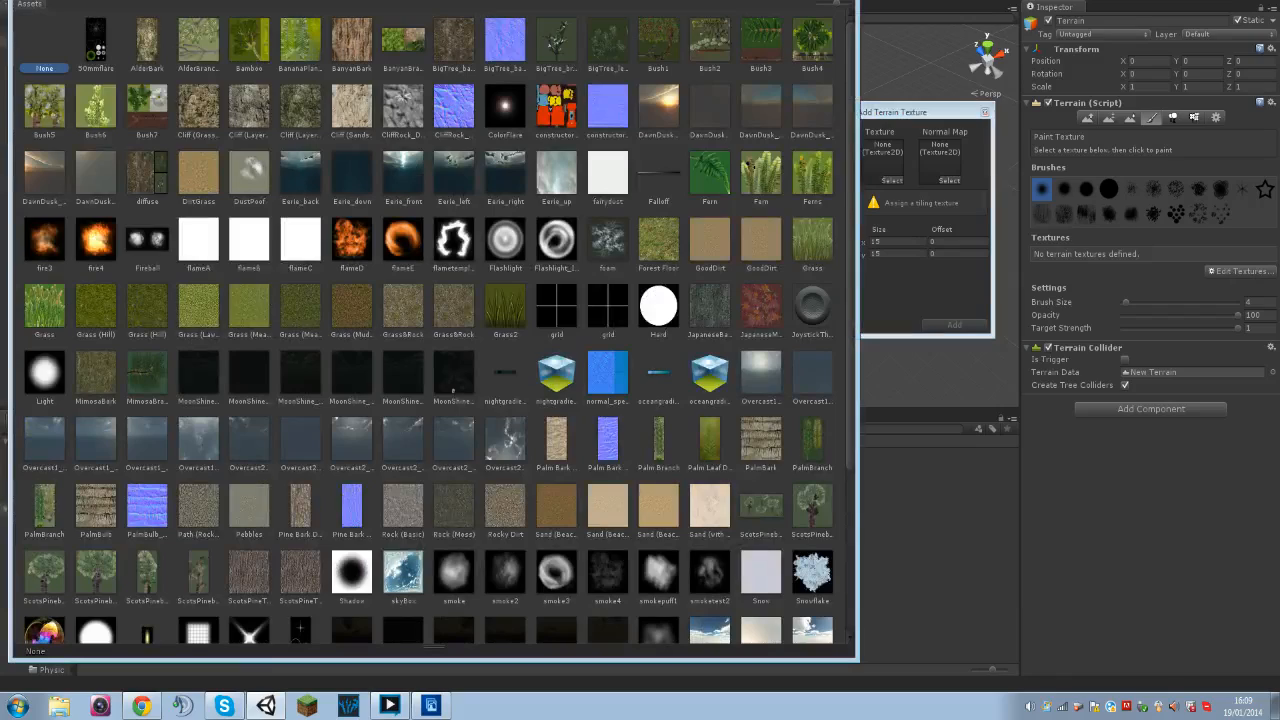
{"action": "left_click_drag", "start_coordinate": [314, 0], "coordinate": [498, 0]}
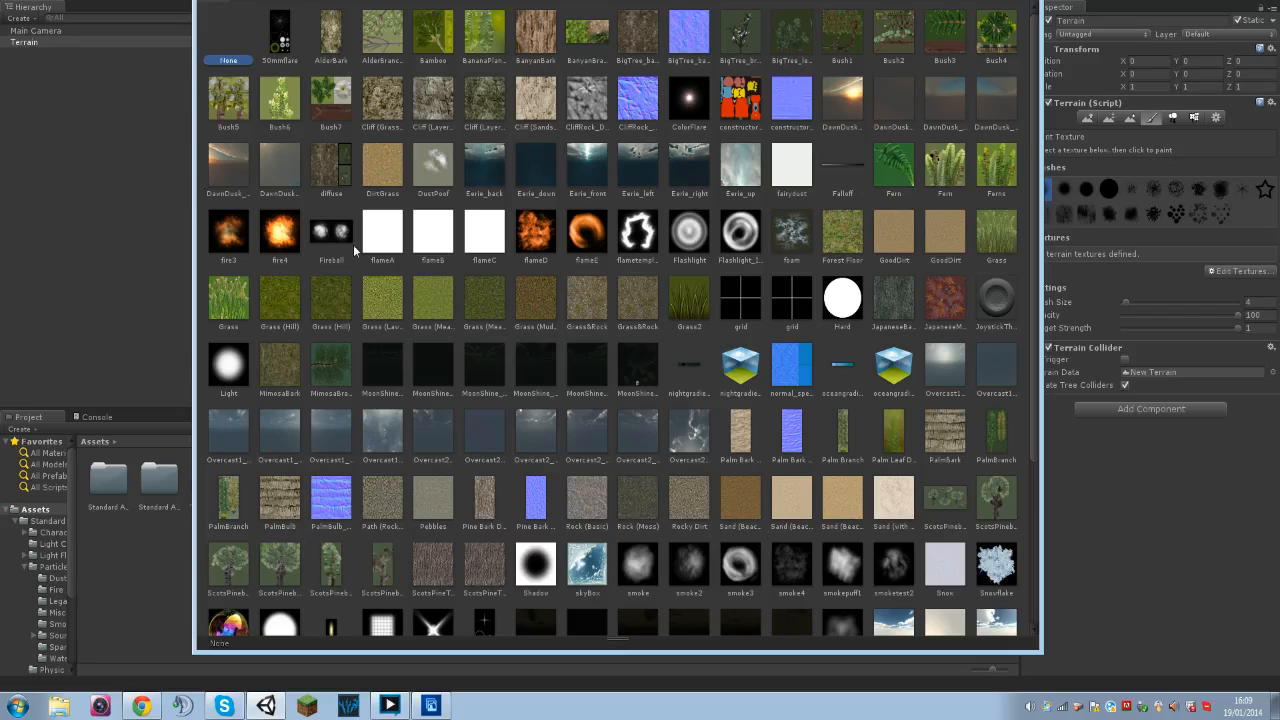
{"action": "left_click", "coordinate": [324, 314]}
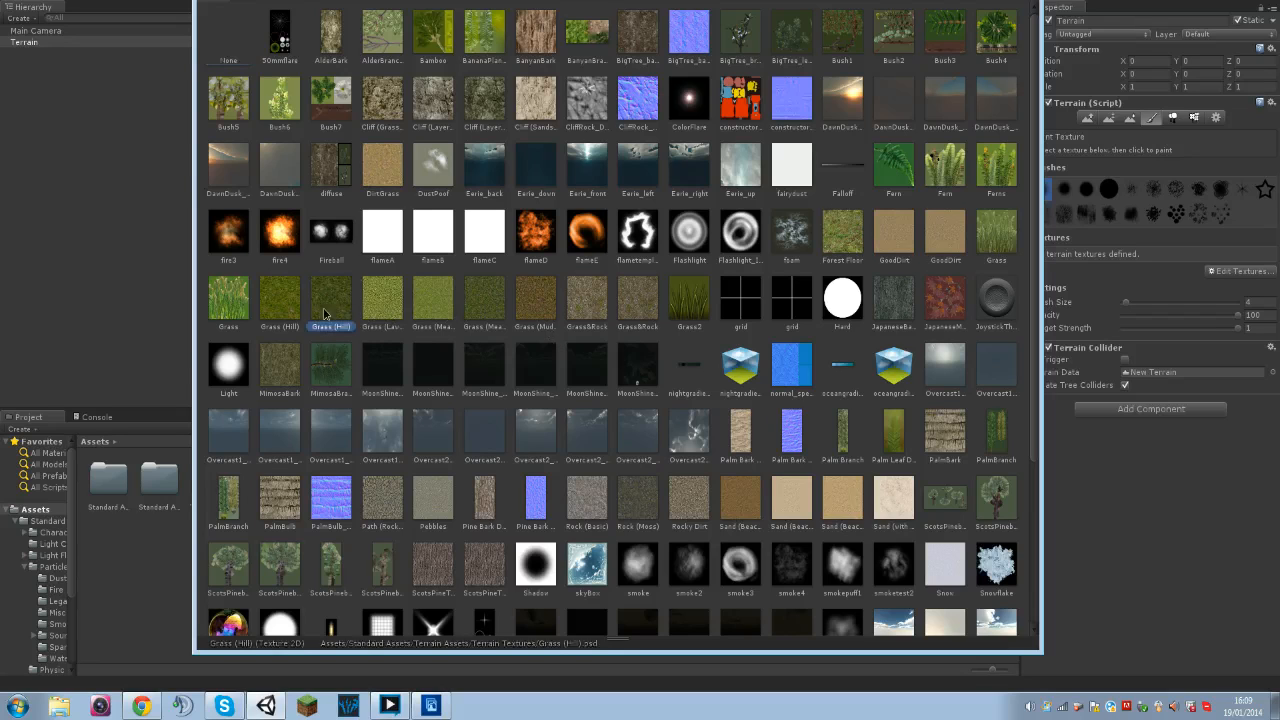
{"action": "double_click", "coordinate": [330, 312]}
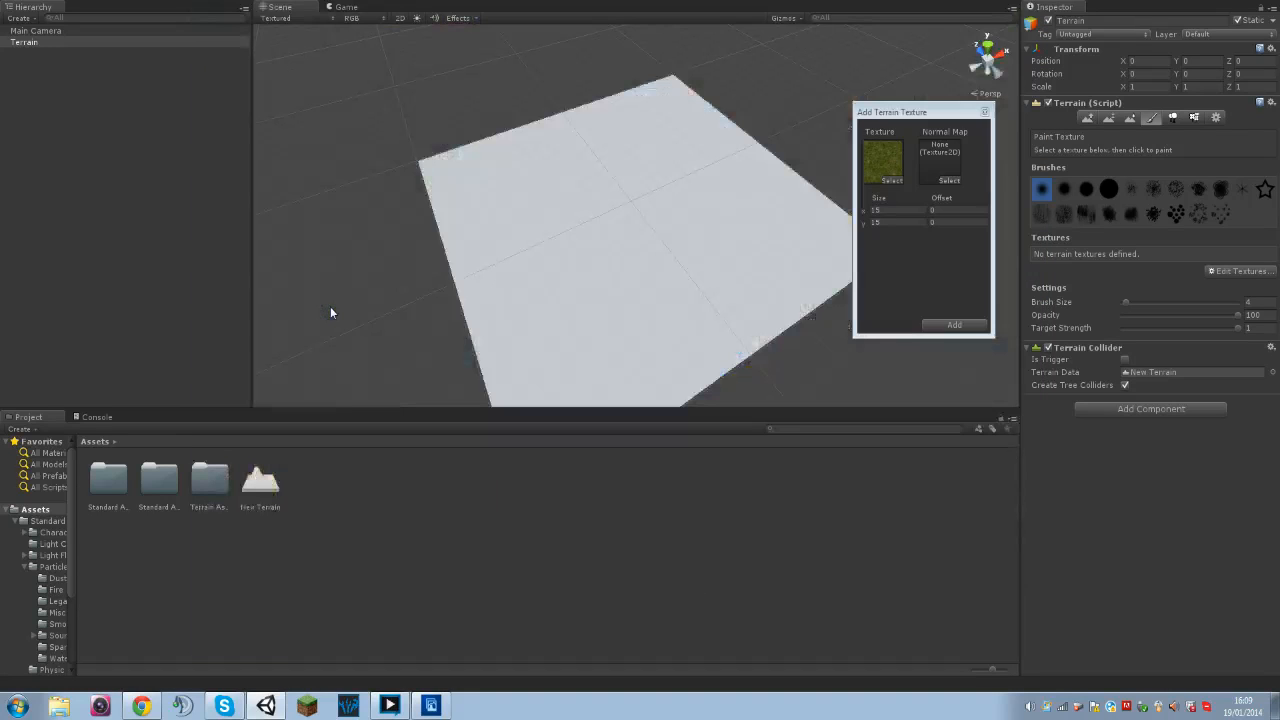
{"action": "left_click", "coordinate": [968, 328]}
- Examine the grass-textured terrain up close and from several angles in the Scene view
{"action": "right_click_drag", "start_coordinate": [772, 256], "coordinate": [766, 297]}
{"action": "scroll", "coordinate": [758, 278], "scroll_direction": "up", "scroll_amount": 5}
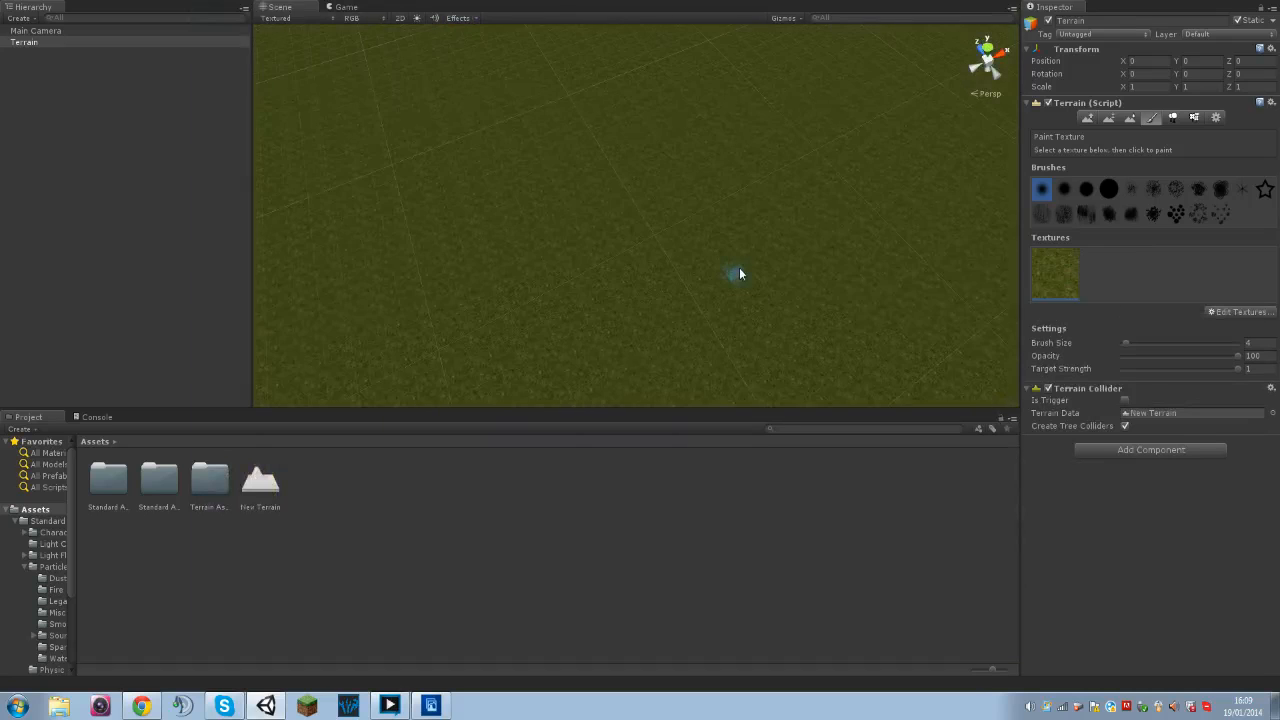
{"action": "scroll", "coordinate": [737, 272], "scroll_direction": "up", "scroll_amount": 5}
{"action": "mouse_move", "coordinate": [716, 319]}
{"action": "right_mouse_down"}
{"action": "mouse_move", "coordinate": [579, 313]}
{"action": "mouse_move", "coordinate": [509, 286]}
{"action": "mouse_move", "coordinate": [789, 277]}
{"action": "right_mouse_up"}
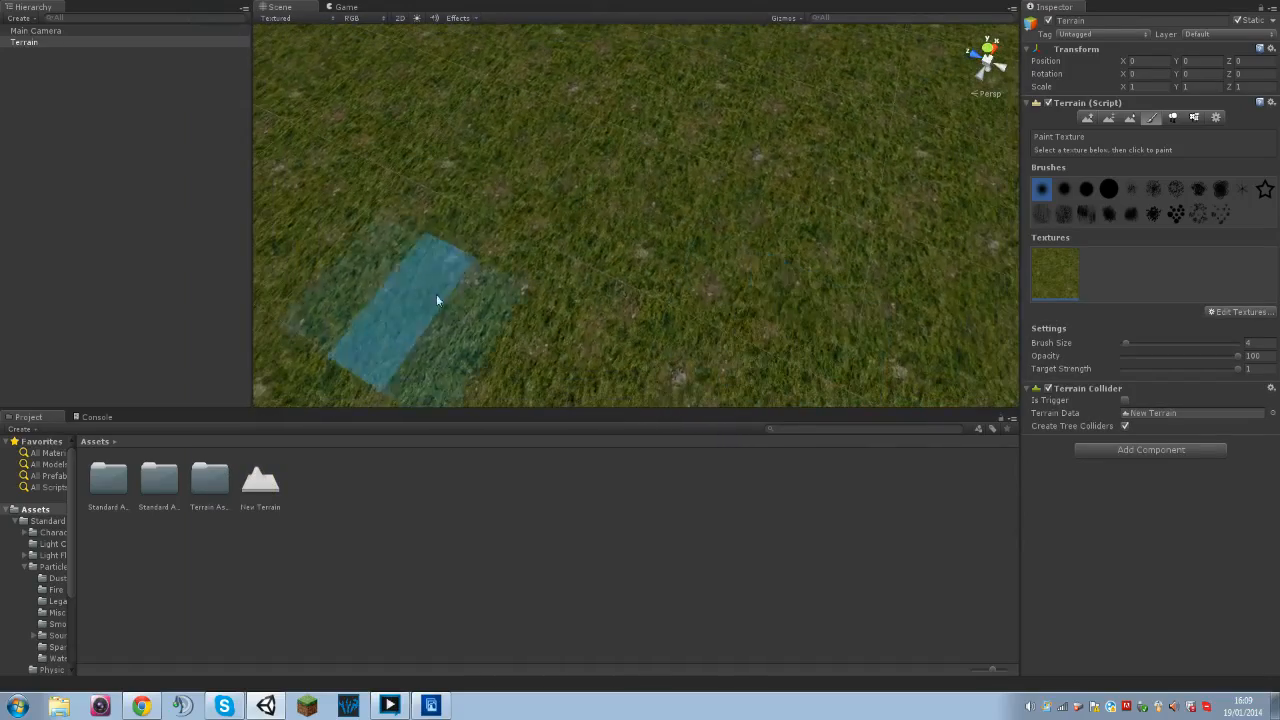
{"action": "right_click_drag", "start_coordinate": [423, 152], "coordinate": [618, 340]}
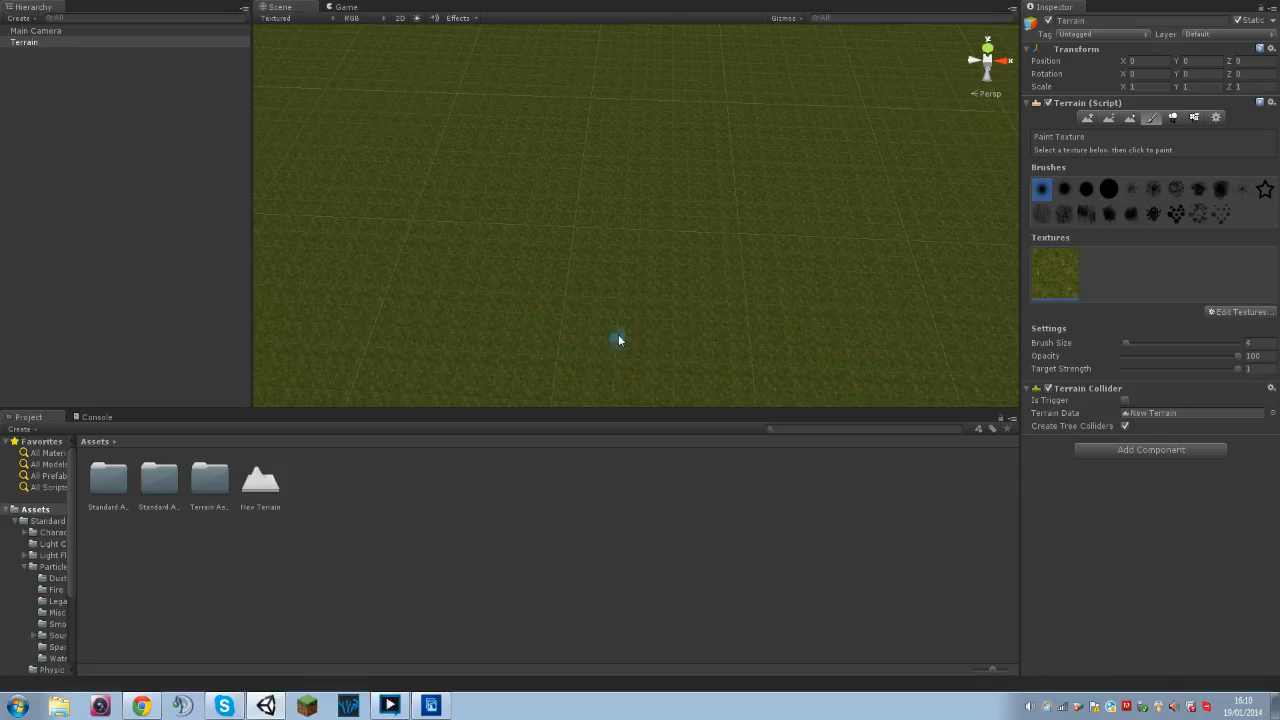
{"action": "mouse_move", "coordinate": [587, 218]}
{"action": "right_mouse_down"}
{"action": "mouse_move", "coordinate": [616, 289]}
{"action": "mouse_move", "coordinate": [348, 209]}
{"action": "mouse_move", "coordinate": [409, 100]}
{"action": "mouse_move", "coordinate": [666, 106]}
{"action": "mouse_move", "coordinate": [729, 51]}
{"action": "mouse_move", "coordinate": [877, 89]}
{"action": "mouse_move", "coordinate": [850, 50]}
{"action": "mouse_move", "coordinate": [810, 31]}
{"action": "mouse_move", "coordinate": [814, 18]}
{"action": "mouse_move", "coordinate": [985, 125]}
{"action": "mouse_move", "coordinate": [999, 117]}
{"action": "mouse_move", "coordinate": [837, 171]}
{"action": "mouse_move", "coordinate": [763, 214]}
{"action": "mouse_move", "coordinate": [611, 157]}
{"action": "mouse_move", "coordinate": [663, 194]}
{"action": "mouse_move", "coordinate": [614, 309]}
{"action": "mouse_move", "coordinate": [590, 287]}
{"action": "mouse_move", "coordinate": [620, 287]}
{"action": "mouse_move", "coordinate": [703, 223]}
{"action": "mouse_move", "coordinate": [726, 177]}
{"action": "mouse_move", "coordinate": [745, 213]}
{"action": "mouse_move", "coordinate": [706, 200]}
{"action": "mouse_move", "coordinate": [697, 149]}
{"action": "mouse_move", "coordinate": [689, 200]}
{"action": "mouse_move", "coordinate": [547, 113]}
{"action": "right_mouse_up"}
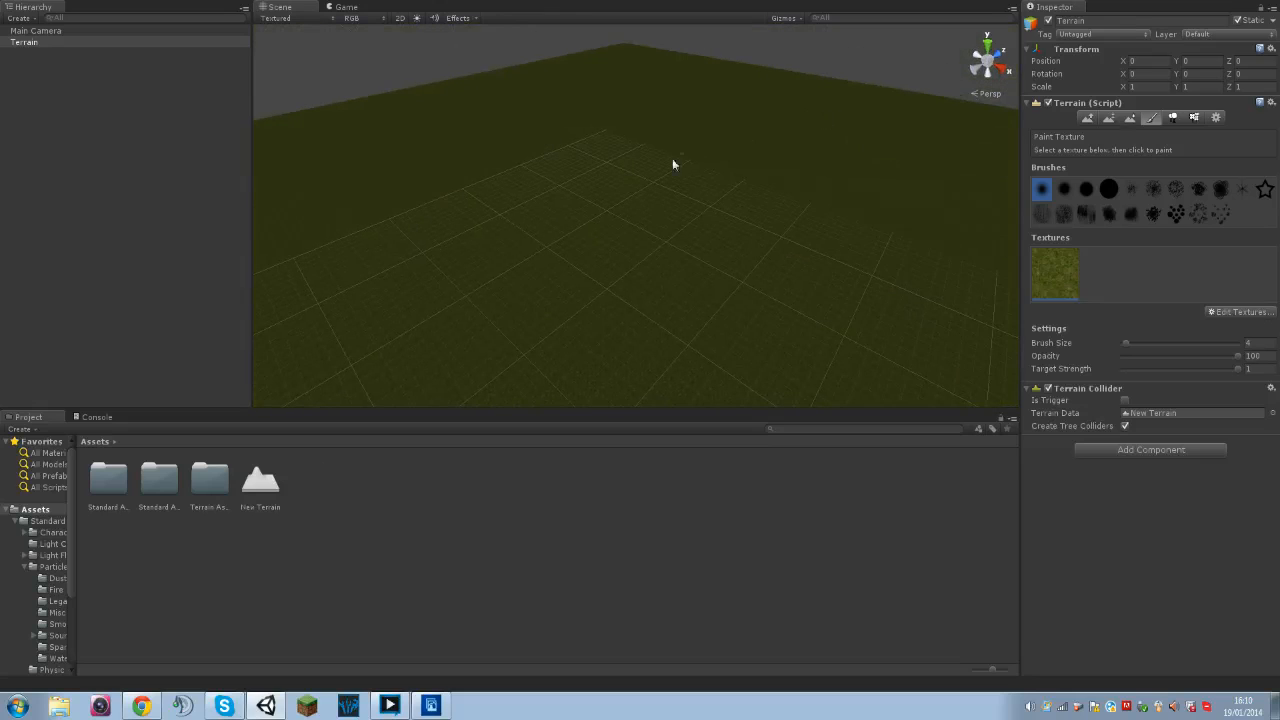
{"action": "right_click_drag", "start_coordinate": [676, 213], "coordinate": [577, 263]}
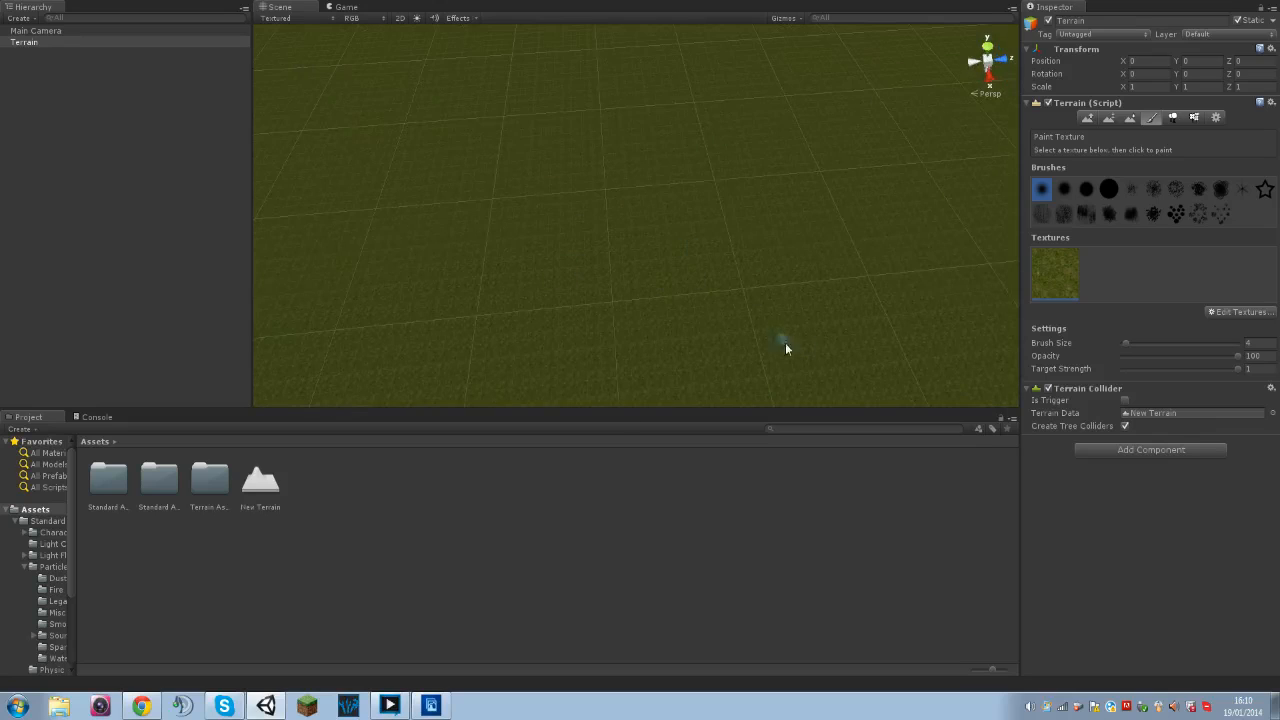
{"action": "right_click_drag", "start_coordinate": [748, 325], "coordinate": [748, 237]}
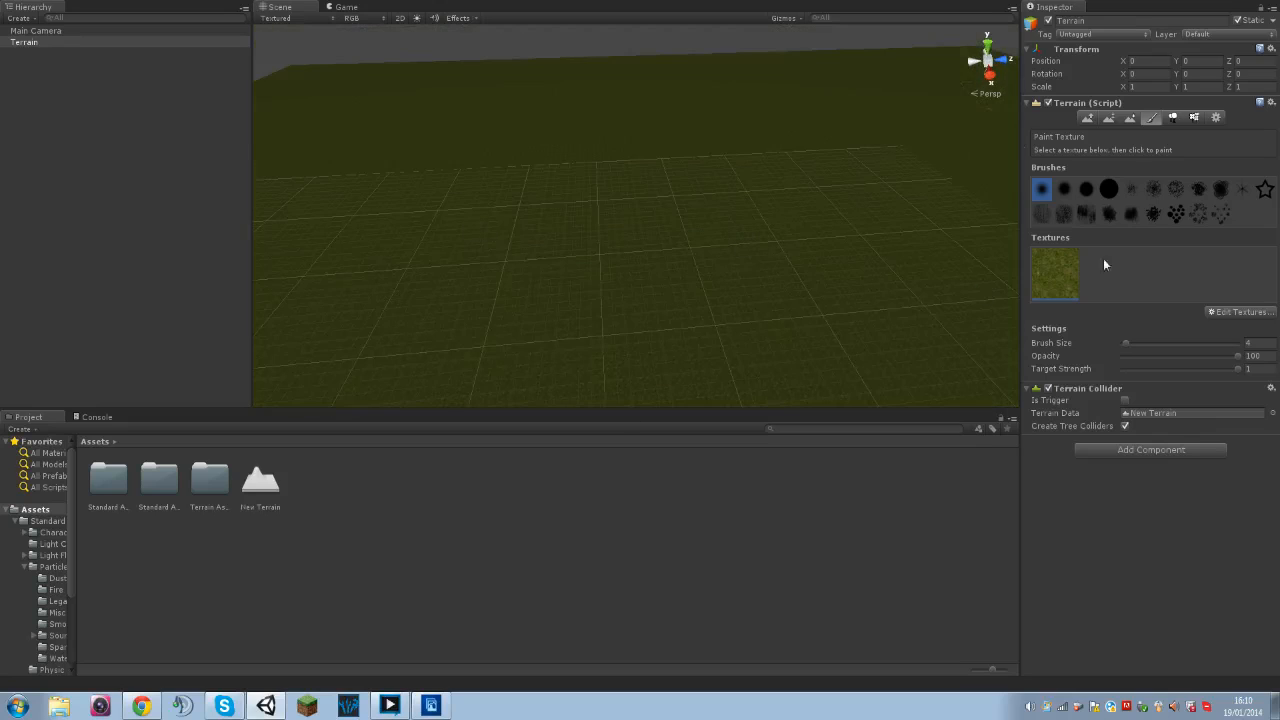
- Add the GoodDirt texture to the terrain's paint textures with a tile size of 15 by 15
{"action": "left_click", "coordinate": [1243, 313]}
{"action": "left_click", "coordinate": [1241, 318]}
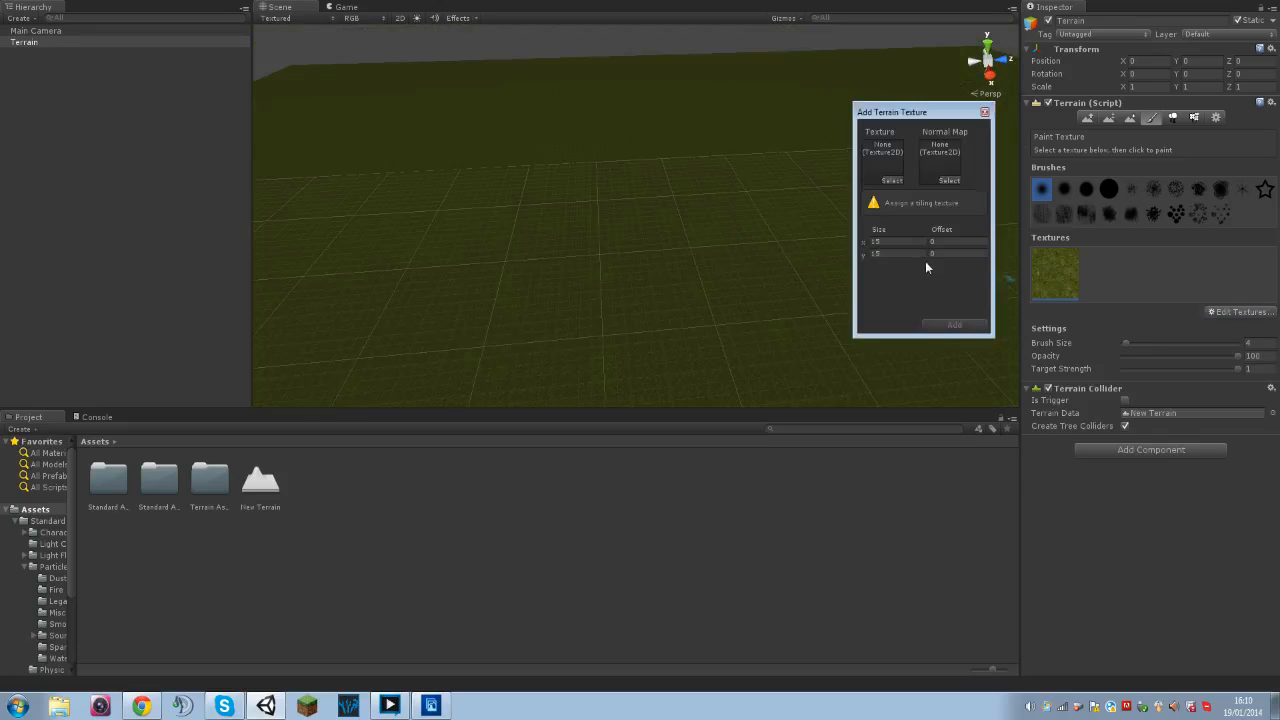
{"action": "left_click", "coordinate": [887, 181]}
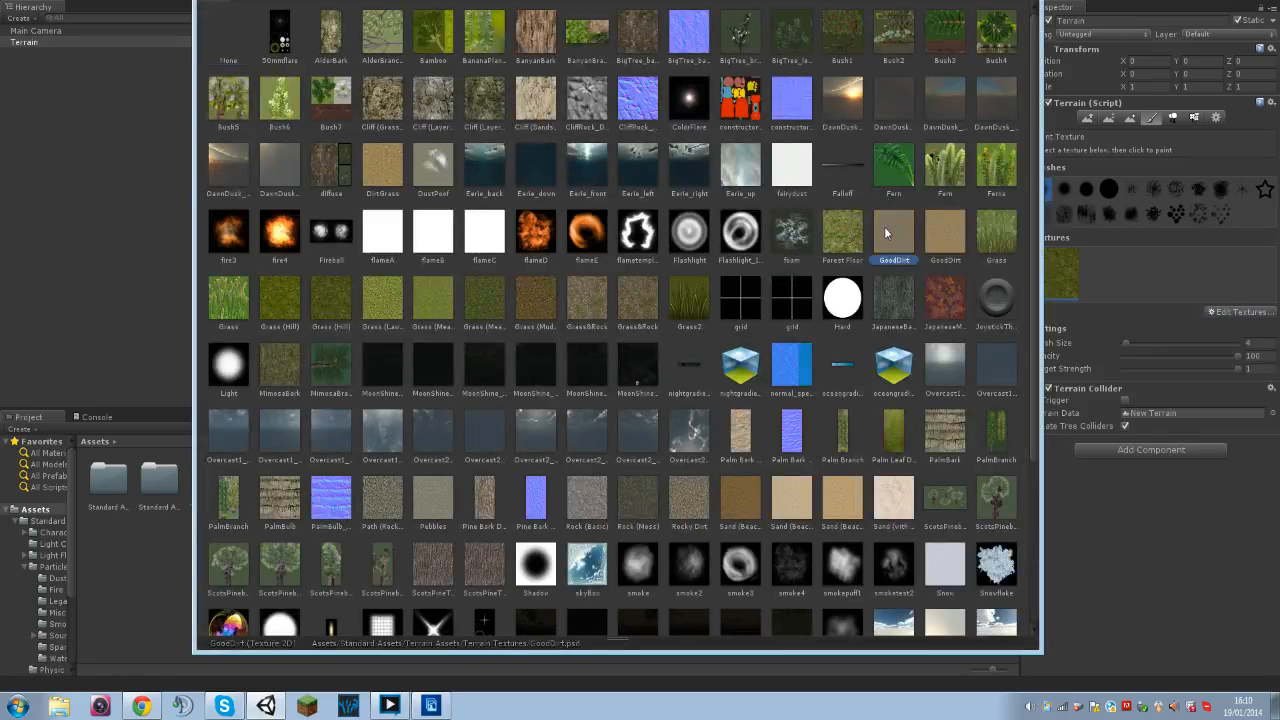
{"action": "double_click", "coordinate": [884, 226]}
{"action": "left_click", "coordinate": [955, 337]}
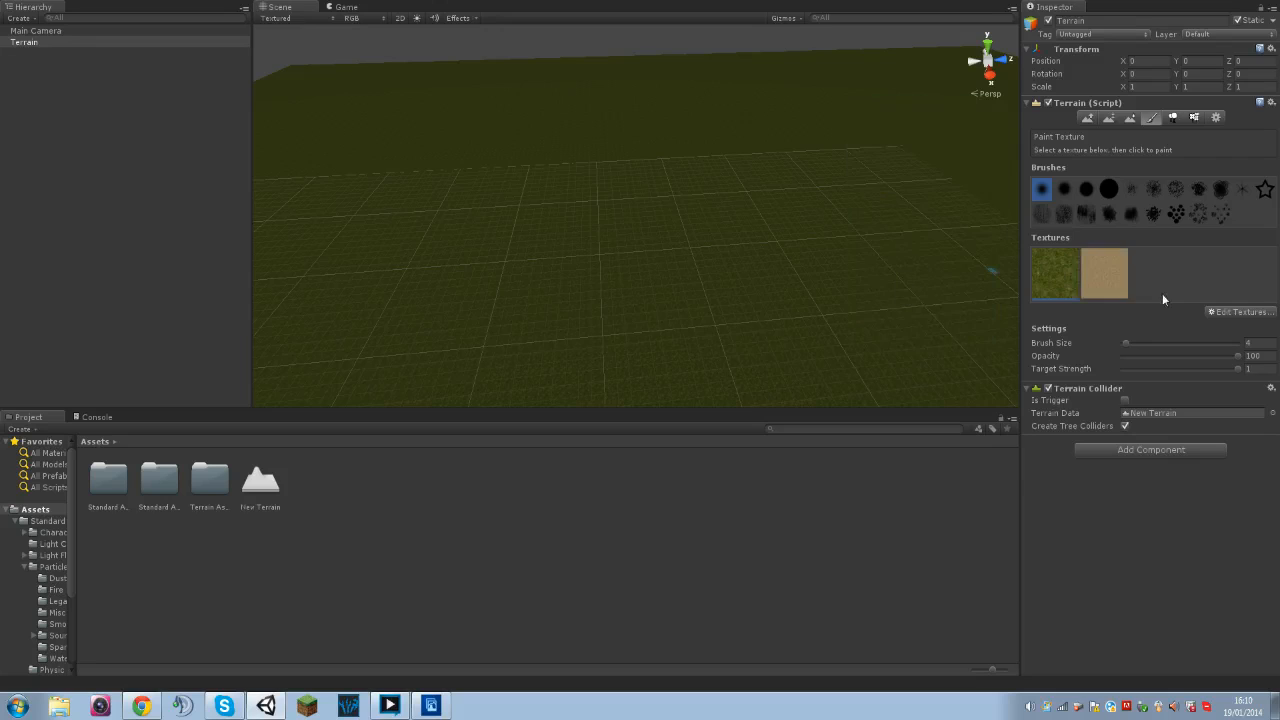
- Paint the closed outline of a figure on the grass with the dirt texture at brush size 4
{"action": "left_click", "coordinate": [1104, 284]}
{"action": "scroll", "coordinate": [738, 280], "scroll_direction": "up", "scroll_amount": 3}
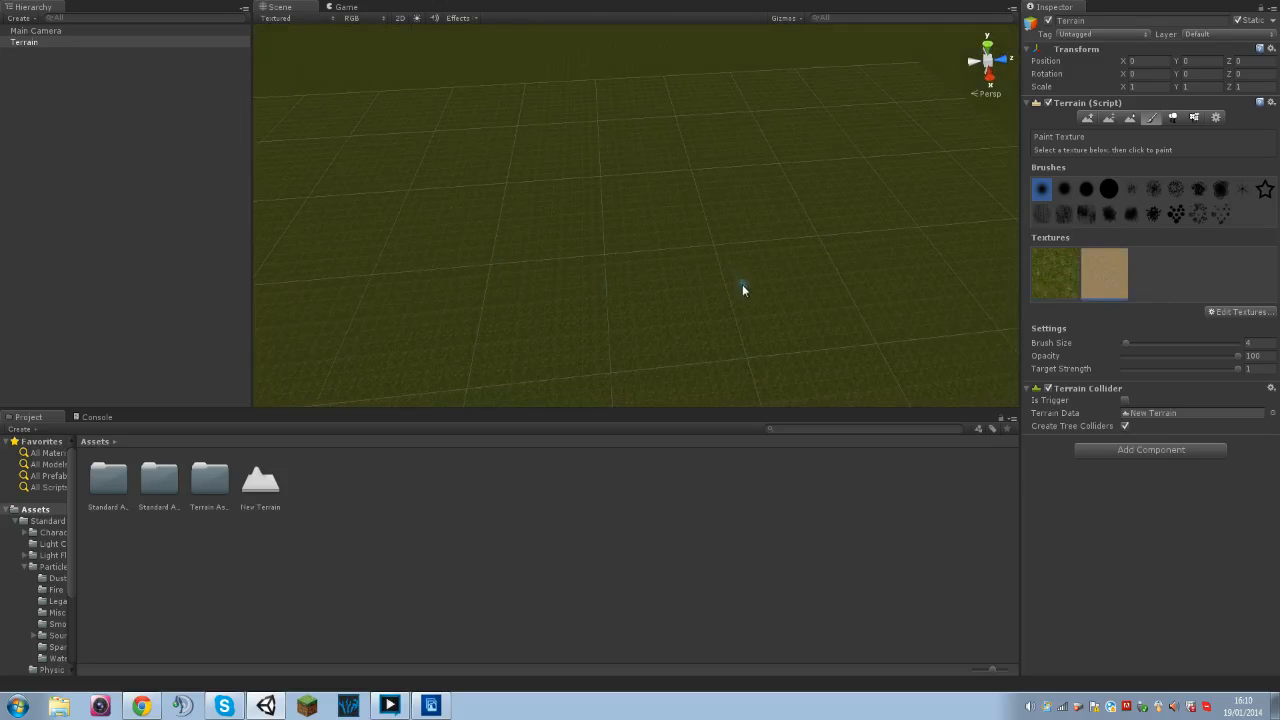
{"action": "mouse_move", "coordinate": [696, 251]}
{"action": "left_mouse_down"}
{"action": "mouse_move", "coordinate": [668, 284]}
{"action": "mouse_move", "coordinate": [676, 301]}
{"action": "mouse_move", "coordinate": [646, 371]}
{"action": "mouse_move", "coordinate": [679, 376]}
{"action": "mouse_move", "coordinate": [738, 354]}
{"action": "mouse_move", "coordinate": [663, 383]}
{"action": "left_mouse_up"}
{"action": "mouse_move", "coordinate": [637, 331]}
{"action": "left_mouse_down"}
{"action": "mouse_move", "coordinate": [657, 234]}
{"action": "mouse_move", "coordinate": [805, 217]}
{"action": "left_mouse_up"}
{"action": "left_click_drag", "start_coordinate": [707, 249], "coordinate": [760, 219]}
{"action": "mouse_move", "coordinate": [766, 352]}
{"action": "left_mouse_down"}
{"action": "mouse_move", "coordinate": [795, 272]}
{"action": "mouse_move", "coordinate": [850, 208]}
{"action": "mouse_move", "coordinate": [785, 146]}
{"action": "mouse_move", "coordinate": [648, 152]}
{"action": "left_mouse_up"}
{"action": "left_click_drag", "start_coordinate": [804, 225], "coordinate": [830, 180]}
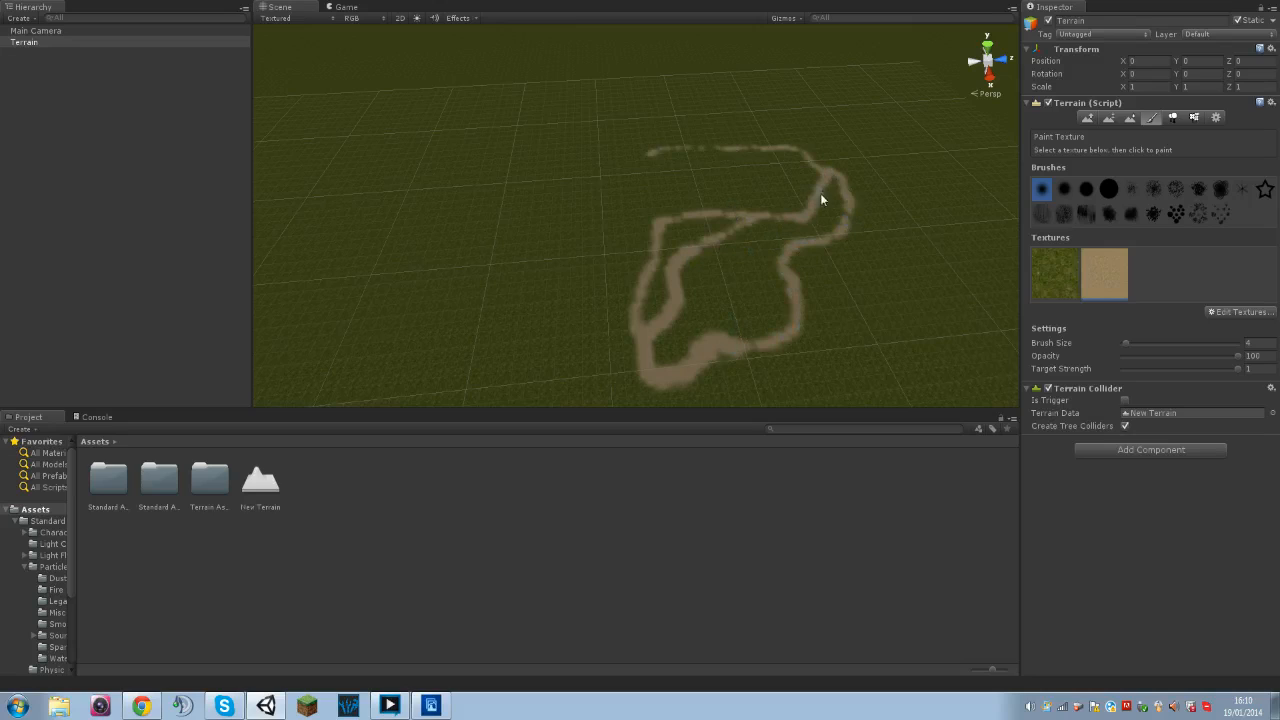
{"action": "mouse_move", "coordinate": [652, 191]}
{"action": "left_mouse_down"}
{"action": "mouse_move", "coordinate": [657, 223]}
{"action": "mouse_move", "coordinate": [654, 174]}
{"action": "mouse_move", "coordinate": [688, 146]}
{"action": "mouse_move", "coordinate": [667, 153]}
{"action": "mouse_move", "coordinate": [805, 148]}
{"action": "left_mouse_up"}
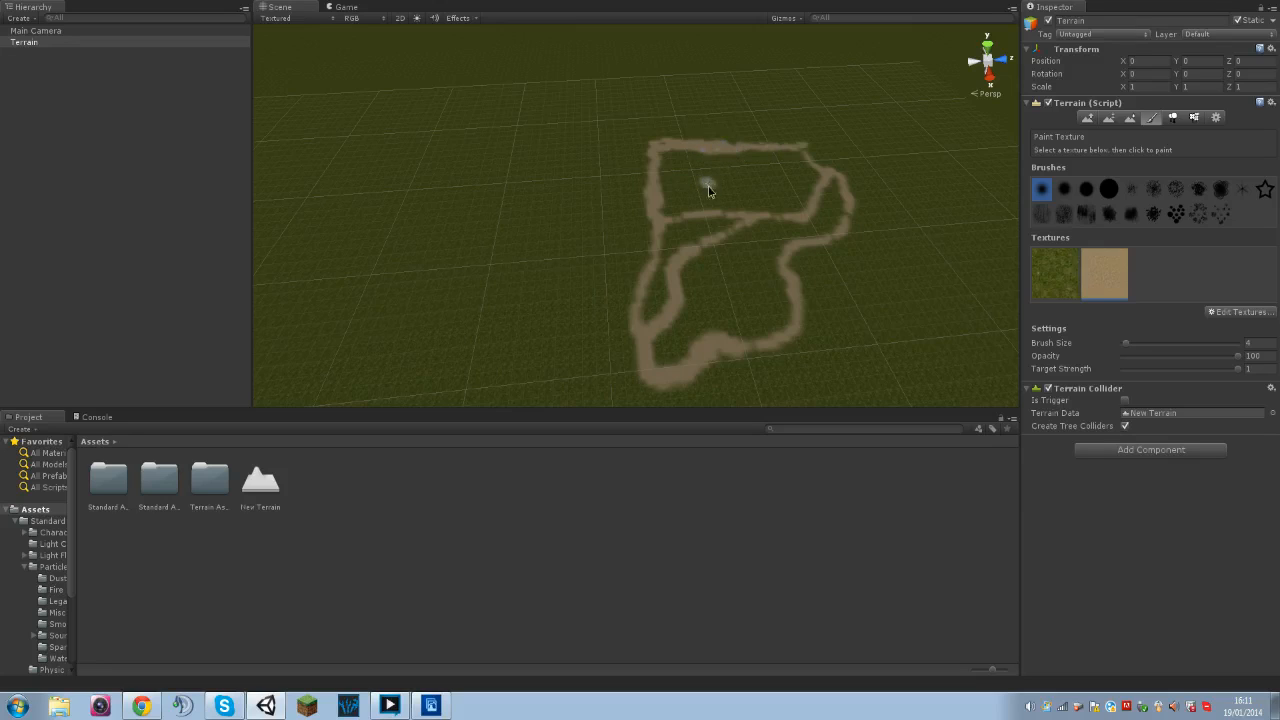
- Paint eyes, brows, a mouth and a filled beard inside the figure's outline with the dirt texture
{"action": "left_click", "coordinate": [769, 185]}
{"action": "left_click_drag", "start_coordinate": [718, 257], "coordinate": [755, 255]}
{"action": "mouse_move", "coordinate": [726, 246]}
{"action": "left_mouse_down"}
{"action": "mouse_move", "coordinate": [760, 231]}
{"action": "mouse_move", "coordinate": [700, 251]}
{"action": "mouse_move", "coordinate": [718, 229]}
{"action": "left_mouse_up"}
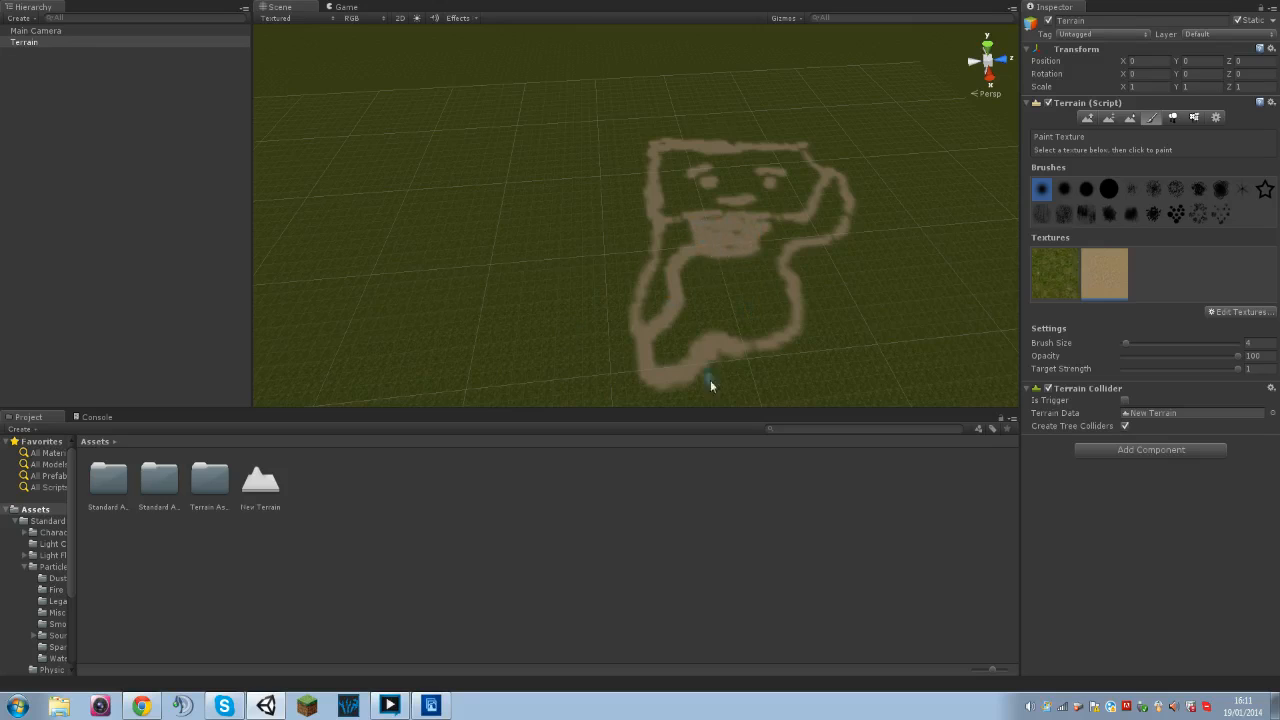
- Paint dashed dirt rays radiating outward around the figure on the grass
{"action": "right_click_drag", "start_coordinate": [786, 342], "coordinate": [782, 387]}
{"action": "left_click_drag", "start_coordinate": [605, 193], "coordinate": [482, 160]}
{"action": "left_click_drag", "start_coordinate": [637, 115], "coordinate": [530, 83]}
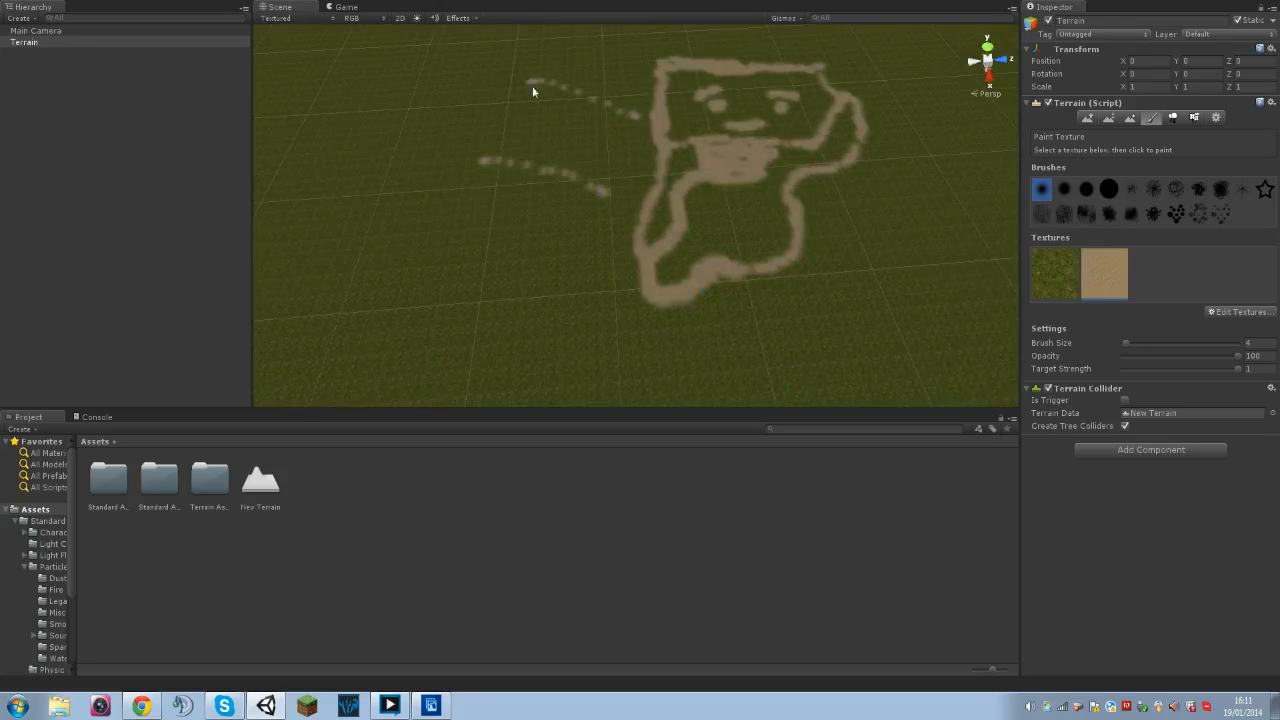
{"action": "left_click_drag", "start_coordinate": [565, 250], "coordinate": [455, 261]}
{"action": "left_click_drag", "start_coordinate": [746, 236], "coordinate": [624, 122], "text": "alt"}
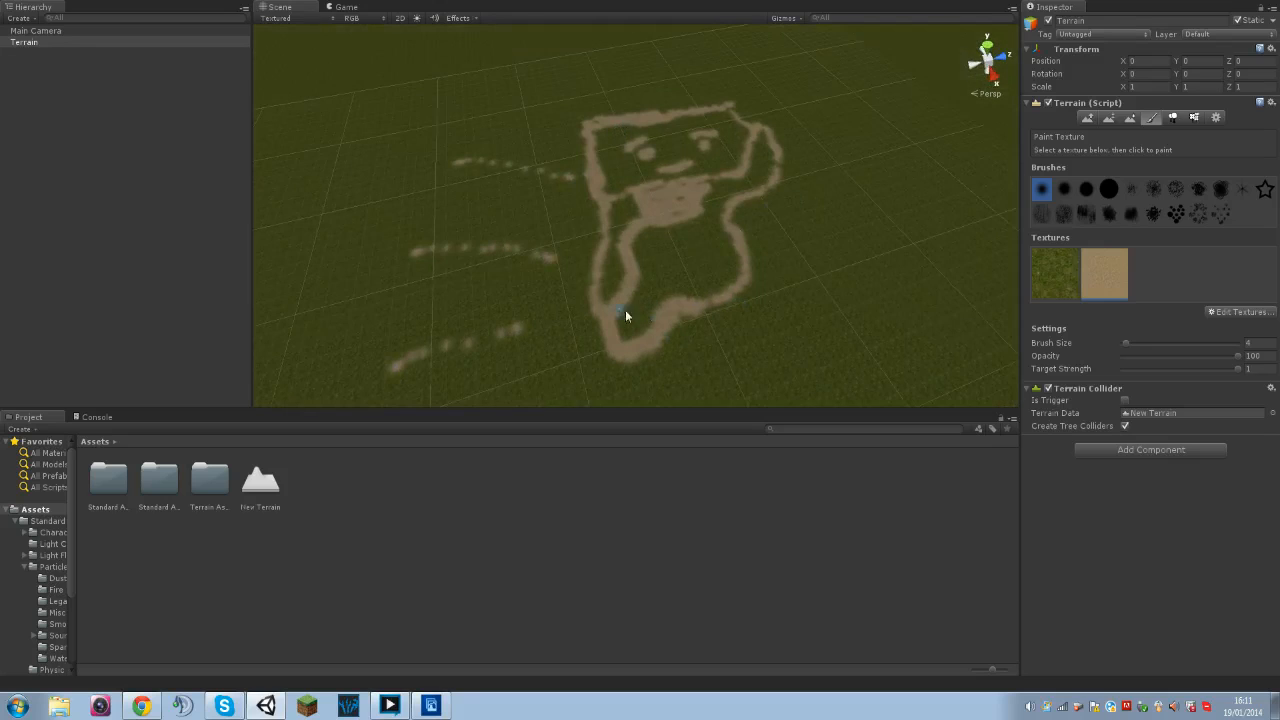
{"action": "right_click_drag", "start_coordinate": [625, 315], "coordinate": [604, 355]}
{"action": "left_click_drag", "start_coordinate": [637, 310], "coordinate": [532, 365]}
{"action": "left_click_drag", "start_coordinate": [760, 311], "coordinate": [694, 364]}
{"action": "left_click_drag", "start_coordinate": [848, 308], "coordinate": [957, 370]}
{"action": "right_click_drag", "start_coordinate": [800, 264], "coordinate": [843, 252]}
{"action": "mouse_move", "coordinate": [829, 203]}
{"action": "left_mouse_down"}
{"action": "mouse_move", "coordinate": [886, 146]}
{"action": "mouse_move", "coordinate": [890, 82]}
{"action": "left_mouse_up"}
{"action": "right_click_drag", "start_coordinate": [886, 206], "coordinate": [905, 136]}
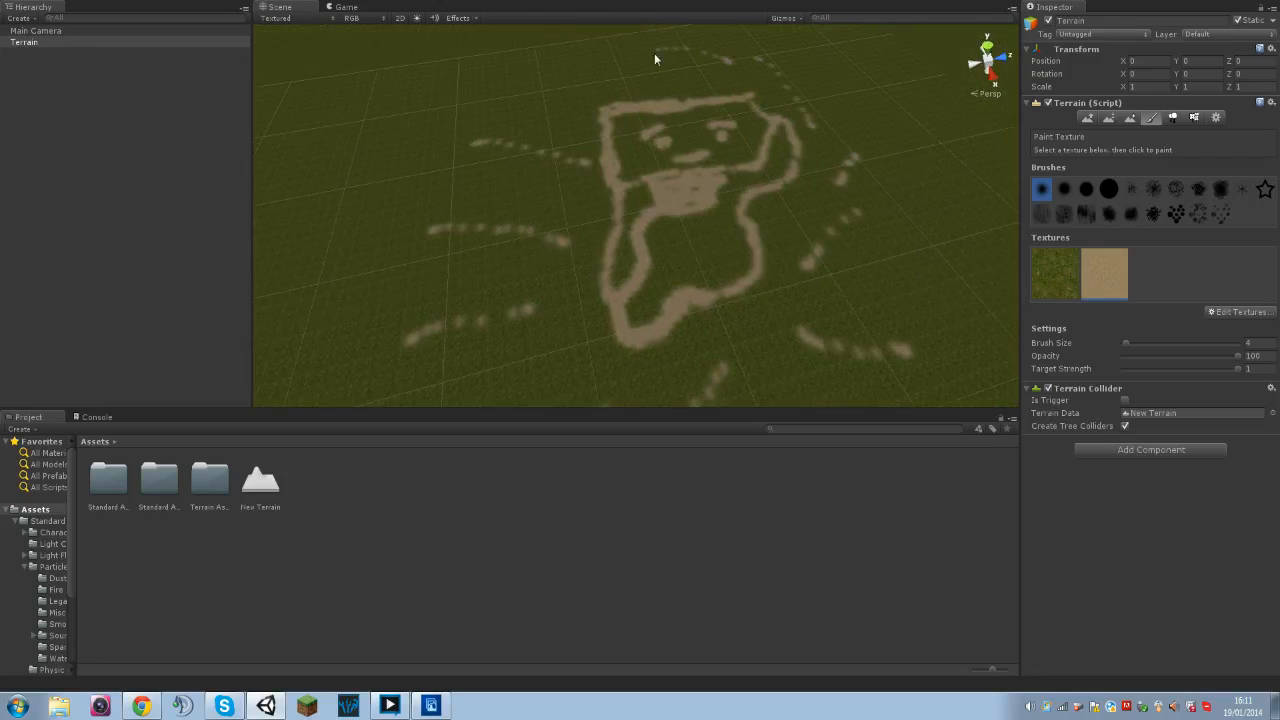
- Undo the dashed dirt rays around the figure, keeping the figure itself
{"action": "key", "text": "ctrl+z"}
{"action": "key", "text": "ctrl+z"}
{"action": "key", "text": "ctrl+z"}
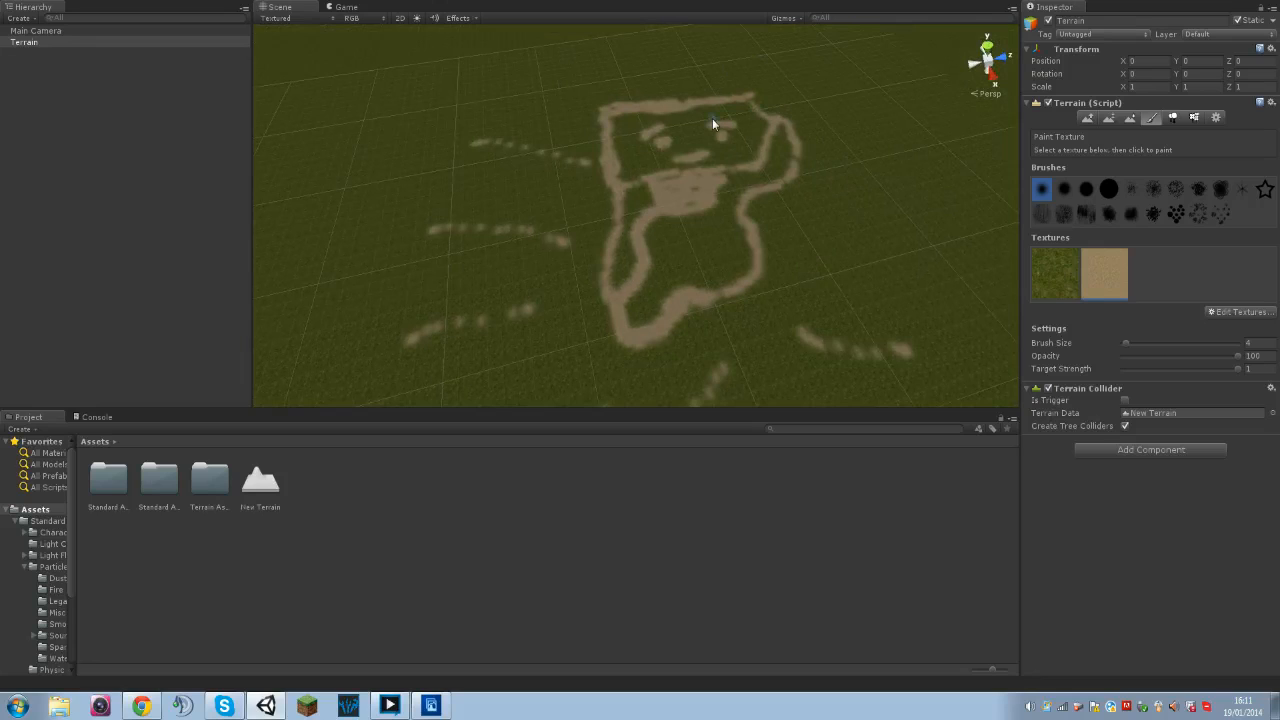
{"action": "key", "text": "ctrl+z"}
{"action": "key", "text": "ctrl+z"}
{"action": "key", "text": "ctrl+z"}
{"action": "key", "text": "ctrl+z"}
{"action": "key", "text": "ctrl+z"}
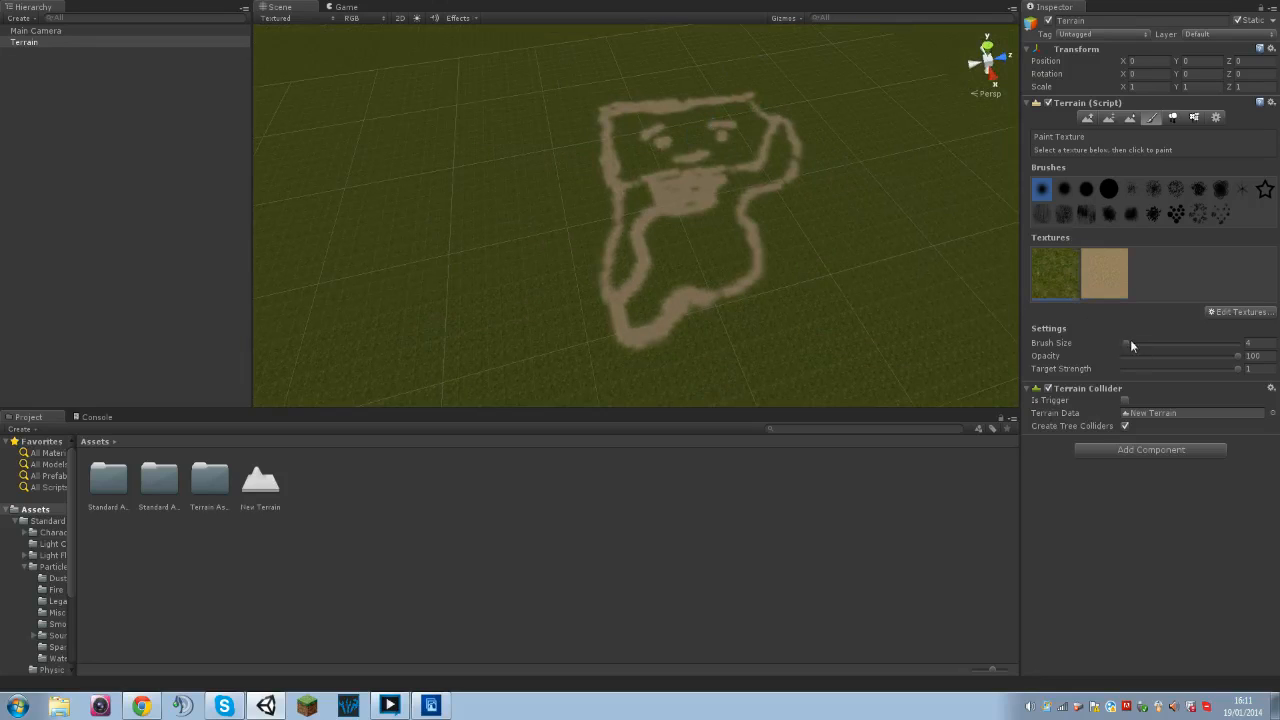
- Set the brush size to 100 and paint grass over the whole dirt figure
{"action": "left_click_drag", "start_coordinate": [1130, 343], "coordinate": [1240, 343]}
{"action": "left_click_drag", "start_coordinate": [748, 167], "coordinate": [664, 146]}
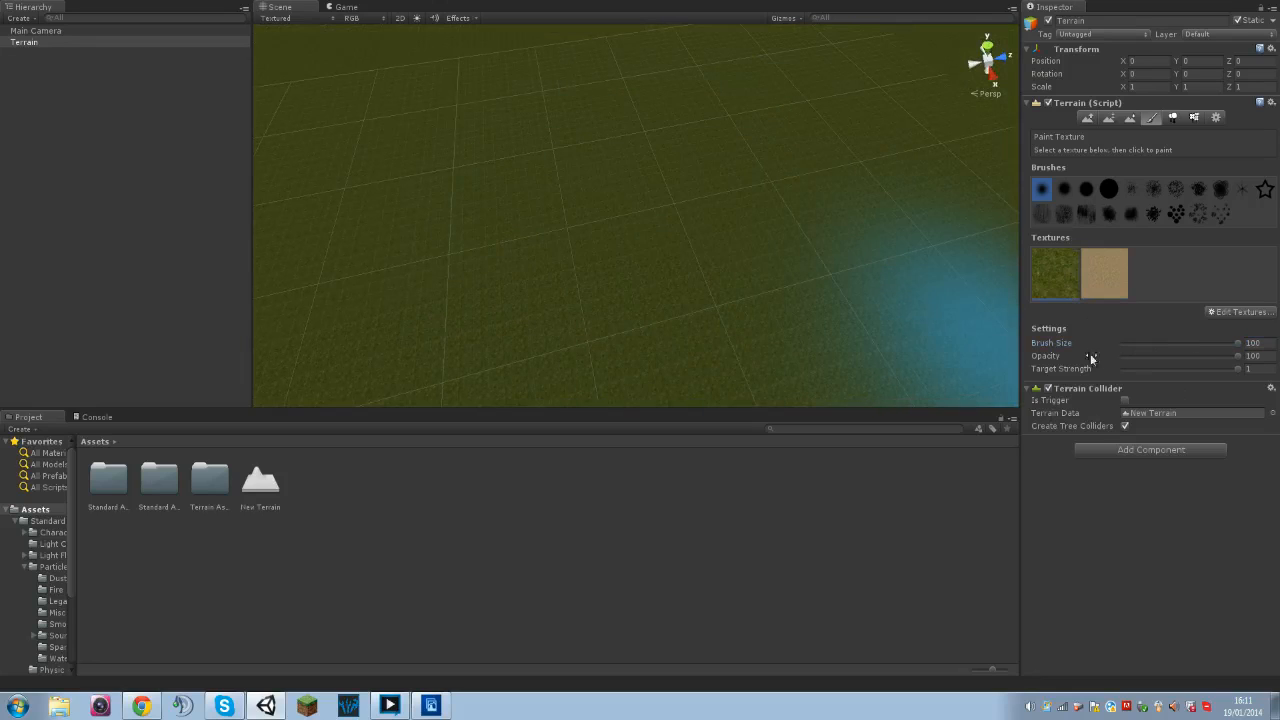
{"action": "key", "text": "w"}
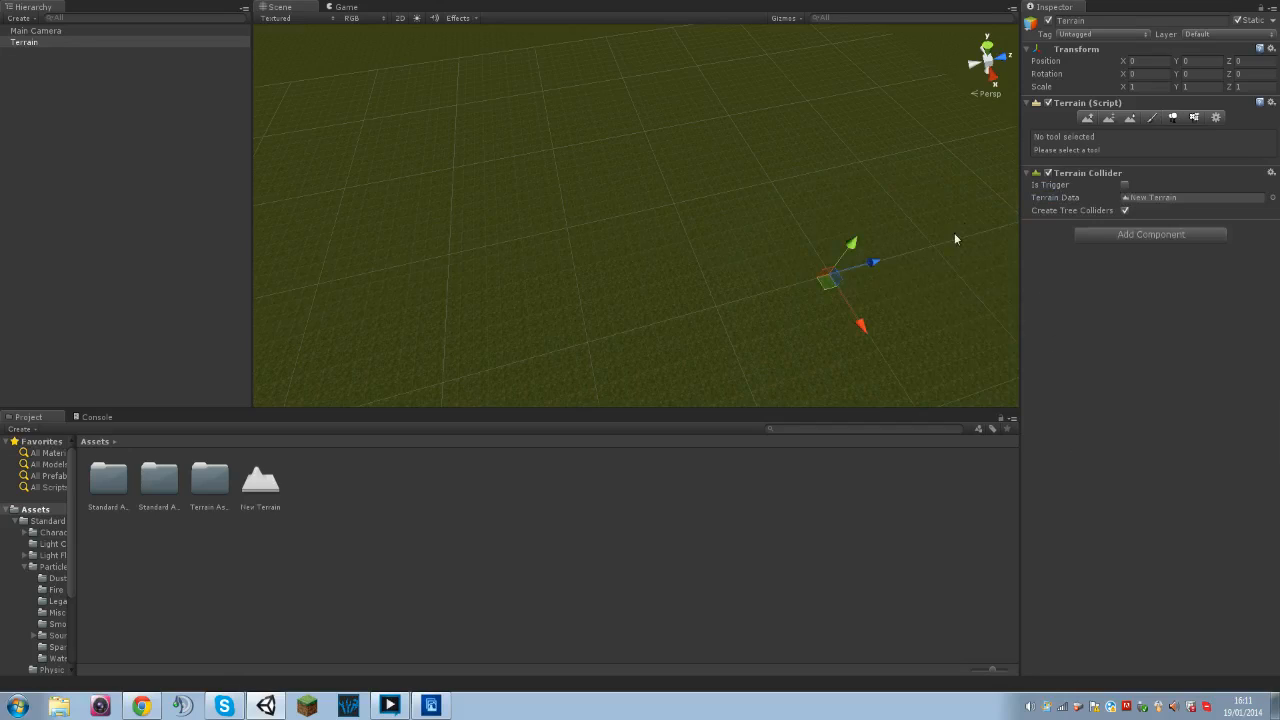
- Return to texture painting and paint a large round dirt area on the grass at brush size 100
{"action": "left_click", "coordinate": [1130, 118]}
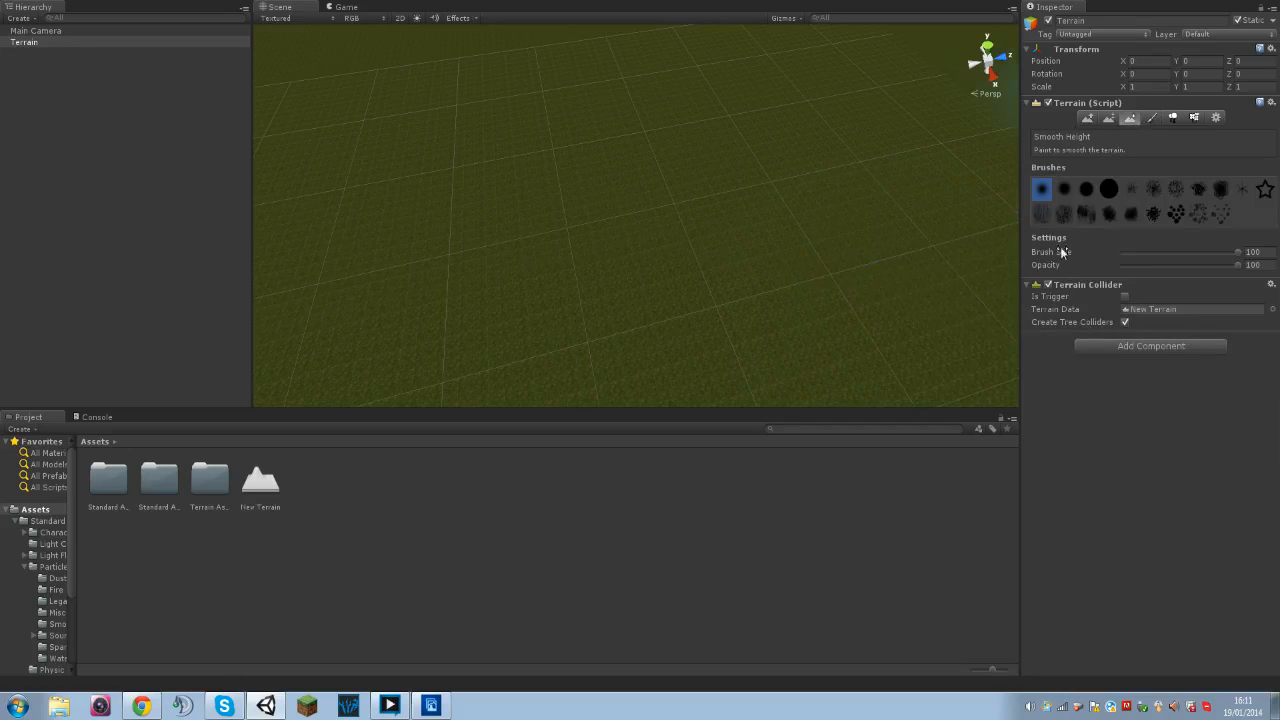
{"action": "left_click", "coordinate": [1152, 118]}
{"action": "left_click", "coordinate": [1053, 343]}
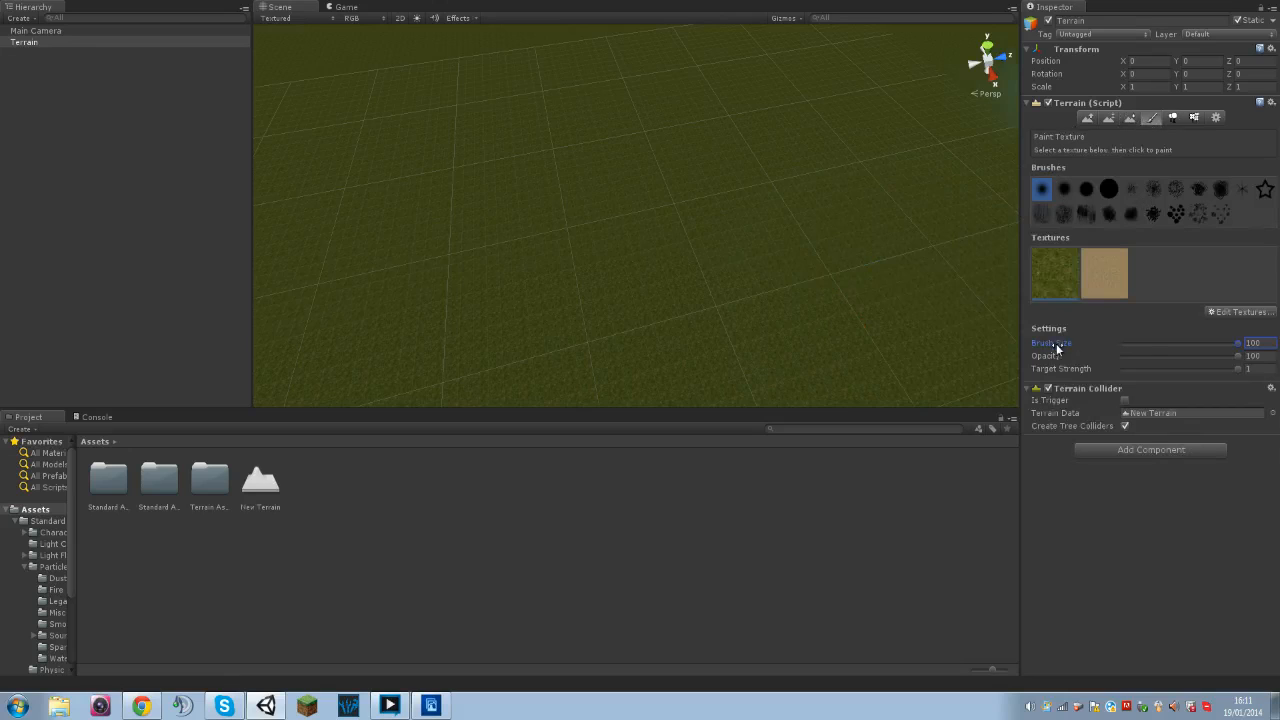
{"action": "left_click", "coordinate": [1100, 270]}
{"action": "left_click_drag", "start_coordinate": [675, 219], "coordinate": [675, 219]}
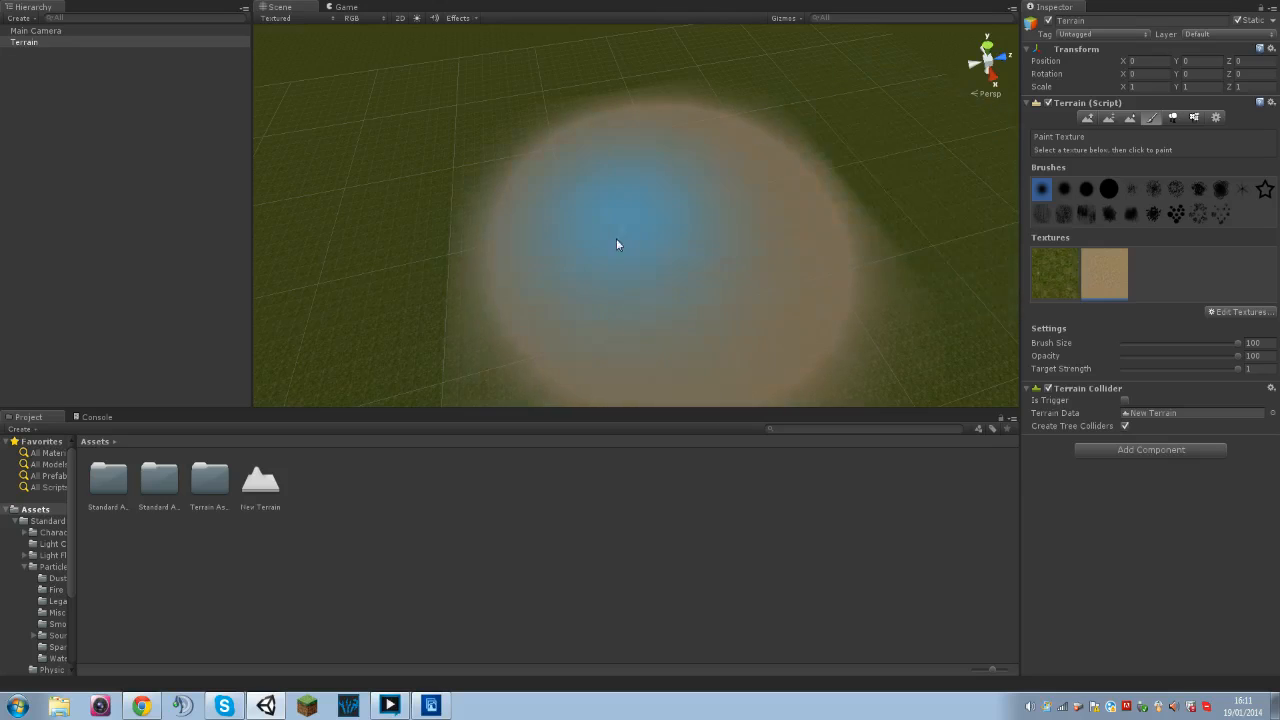
{"action": "mouse_move", "coordinate": [684, 125]}
{"action": "right_mouse_down"}
{"action": "mouse_move", "coordinate": [687, 179]}
{"action": "mouse_move", "coordinate": [614, 149]}
{"action": "right_mouse_up"}
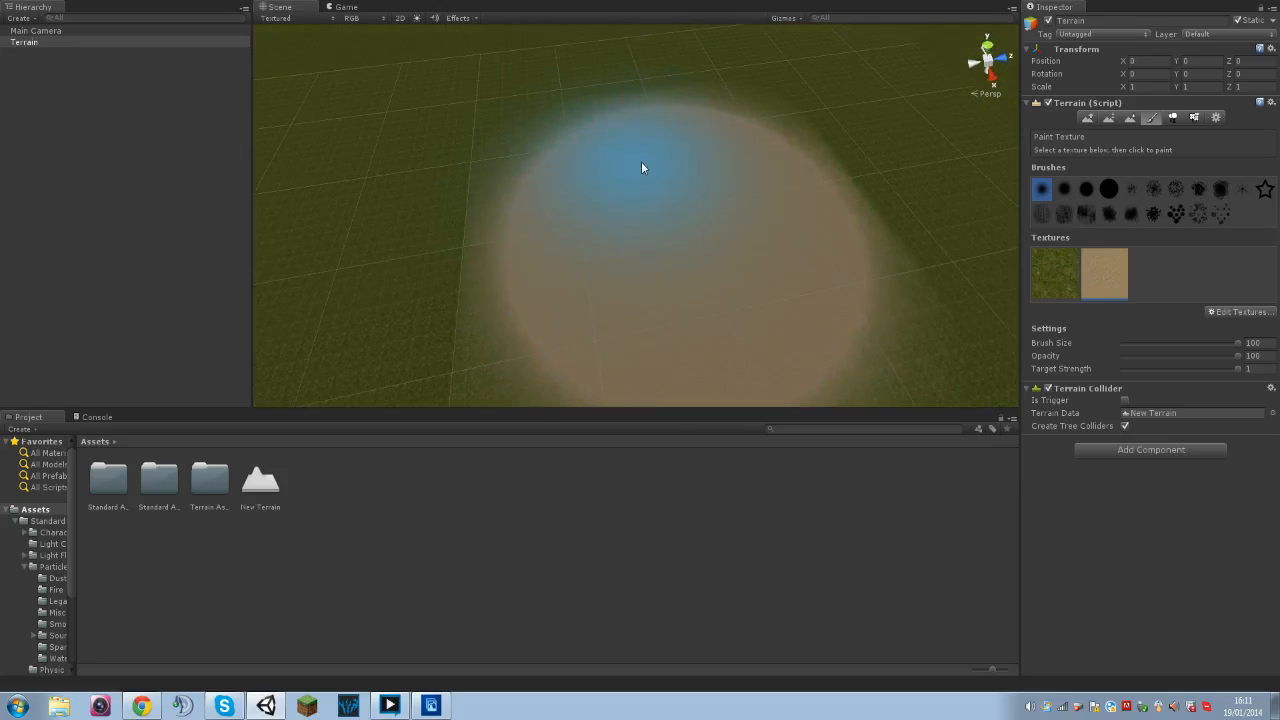
- Undo all the strokes of the large round dirt area
{"action": "key", "text": "ctrl+z"}
{"action": "key", "text": "ctrl+z"}
{"action": "key", "text": "ctrl+z"}
{"action": "key", "text": "ctrl+z"}
{"action": "key", "text": "ctrl+z"}
{"action": "key", "text": "ctrl+z"}
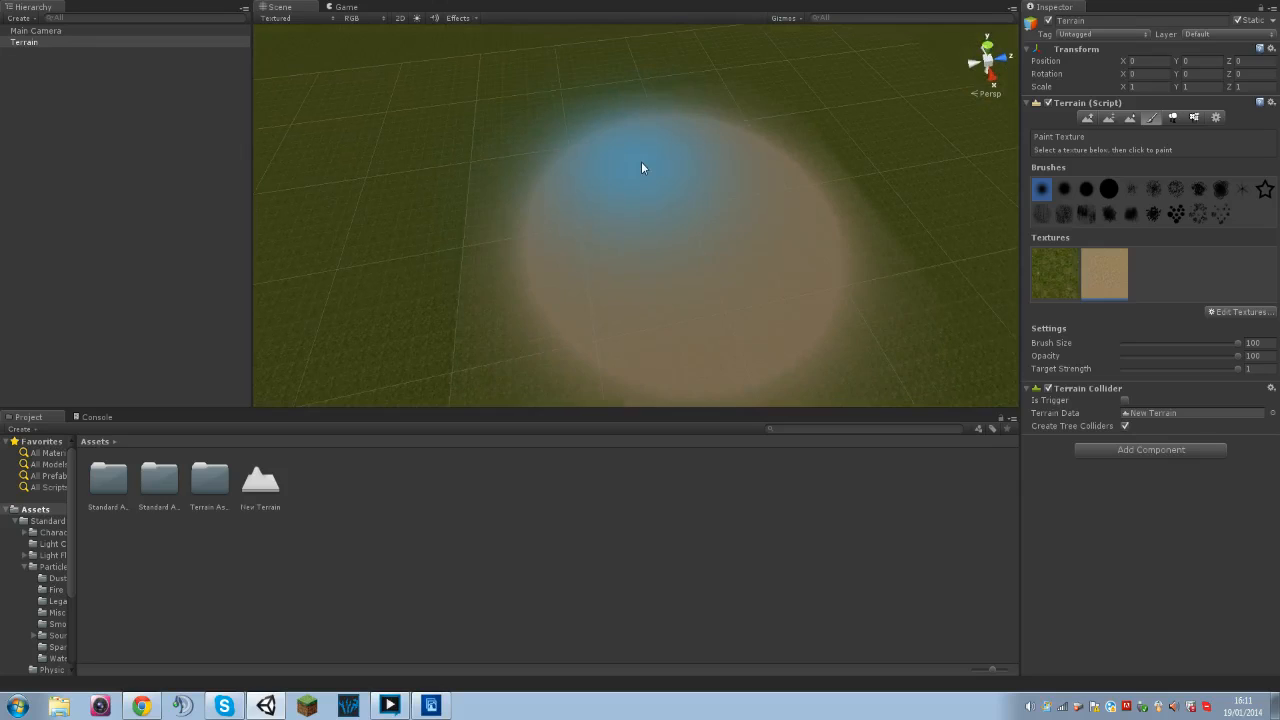
{"action": "key", "text": "ctrl+z"}
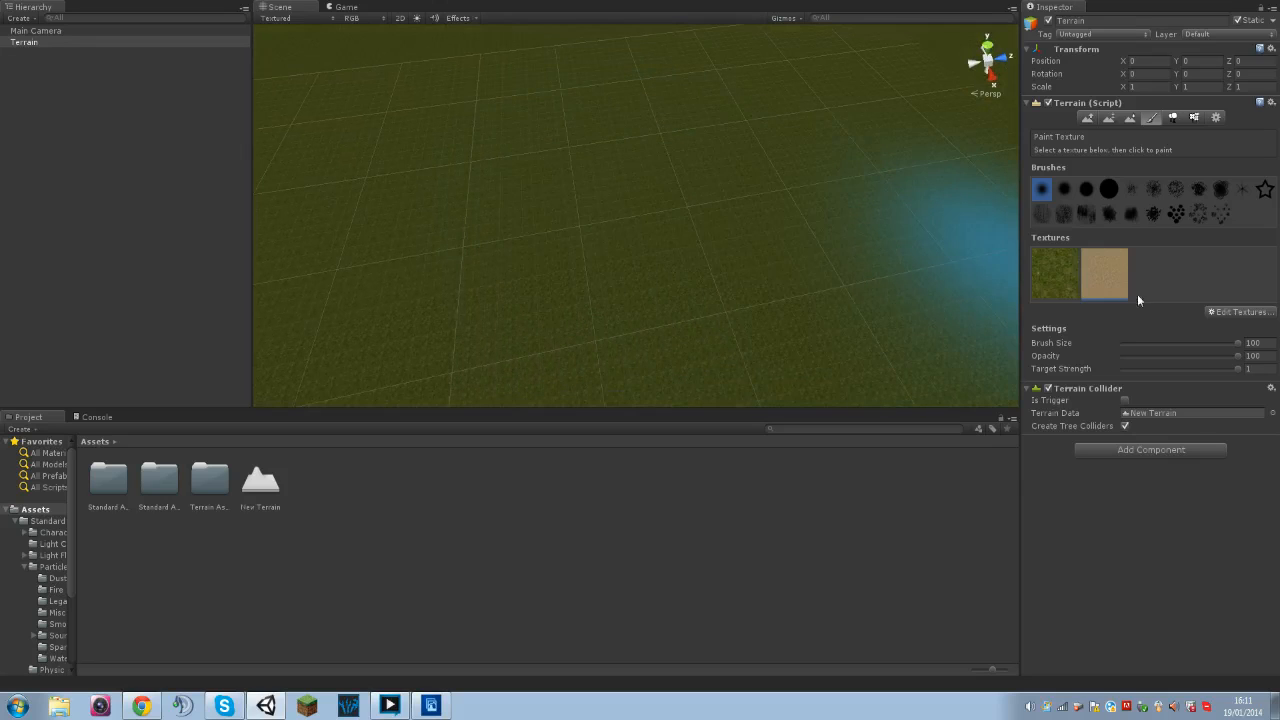
- Paint a wide dirt patch with brush size 37 at opacity 32, and extend it at opacity 8
{"action": "mouse_move", "coordinate": [1238, 343]}
{"action": "left_mouse_down"}
{"action": "mouse_move", "coordinate": [1123, 347]}
{"action": "mouse_move", "coordinate": [1138, 346]}
{"action": "left_mouse_up"}
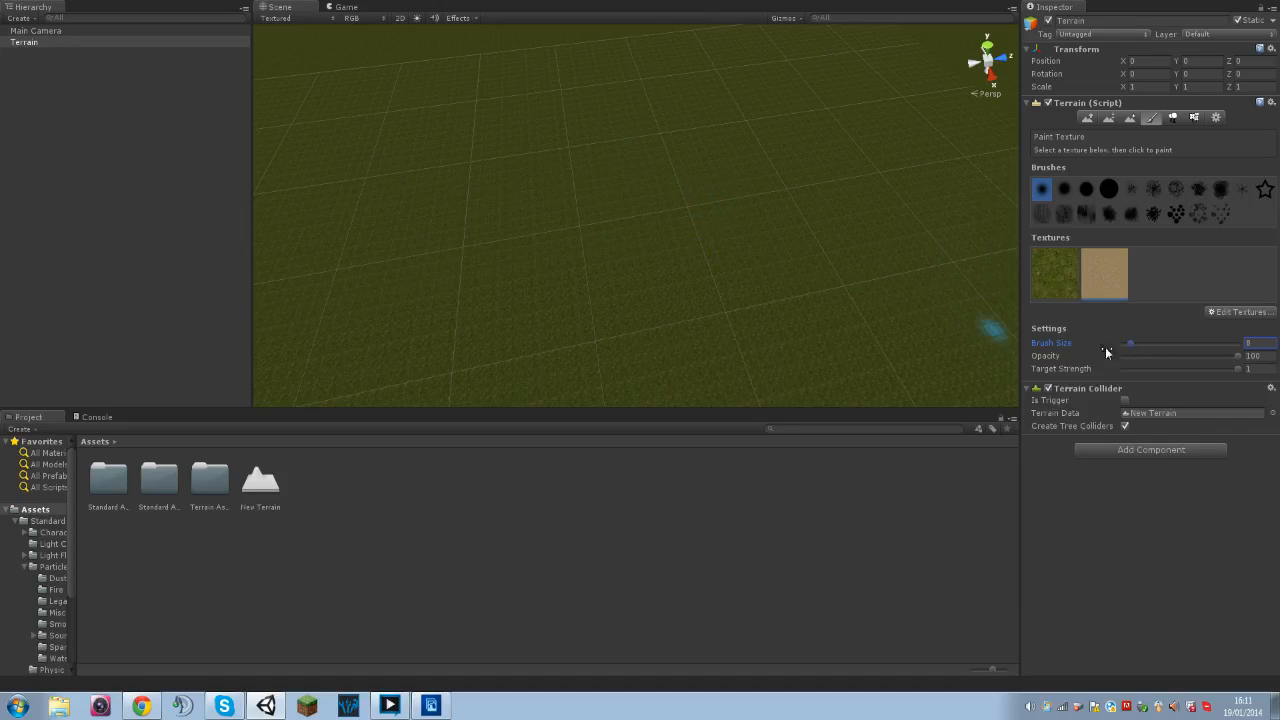
{"action": "left_click_drag", "start_coordinate": [1134, 349], "coordinate": [1145, 347]}
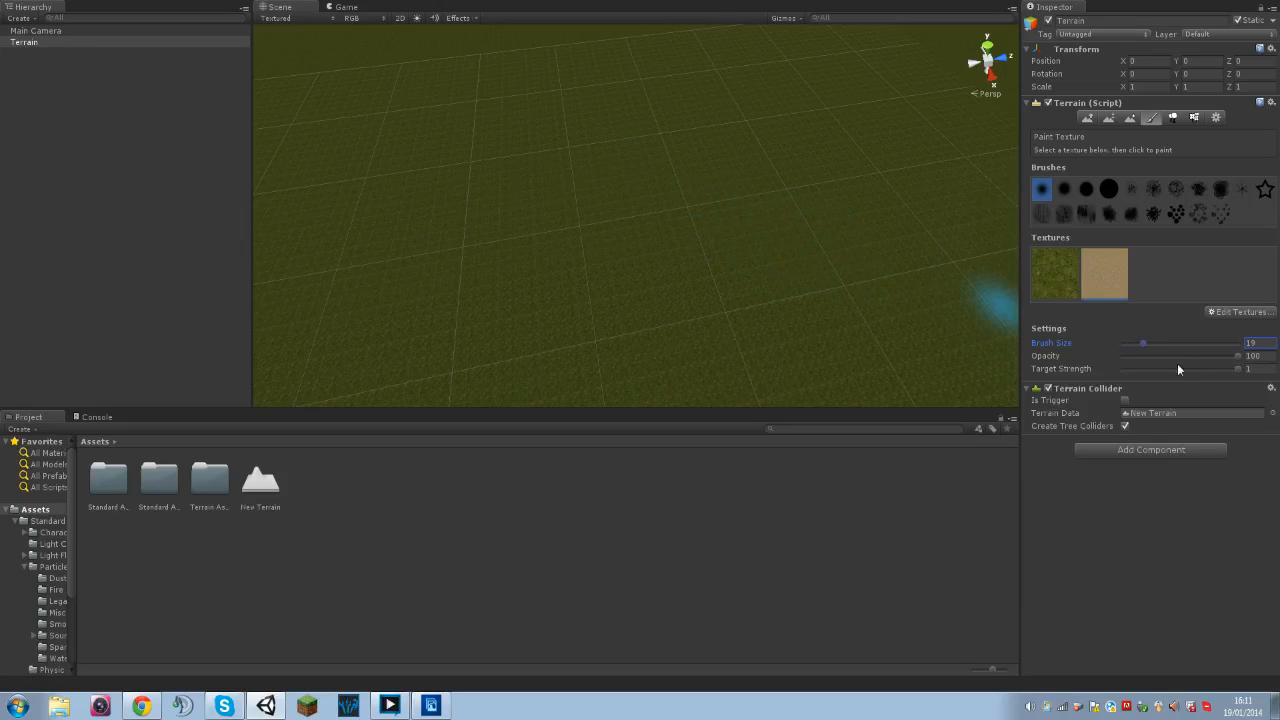
{"action": "left_click_drag", "start_coordinate": [1149, 346], "coordinate": [1166, 344]}
{"action": "left_click", "coordinate": [1169, 356]}
{"action": "mouse_move", "coordinate": [855, 262]}
{"action": "left_mouse_down"}
{"action": "mouse_move", "coordinate": [755, 290]}
{"action": "mouse_move", "coordinate": [908, 309]}
{"action": "mouse_move", "coordinate": [689, 286]}
{"action": "left_mouse_up"}
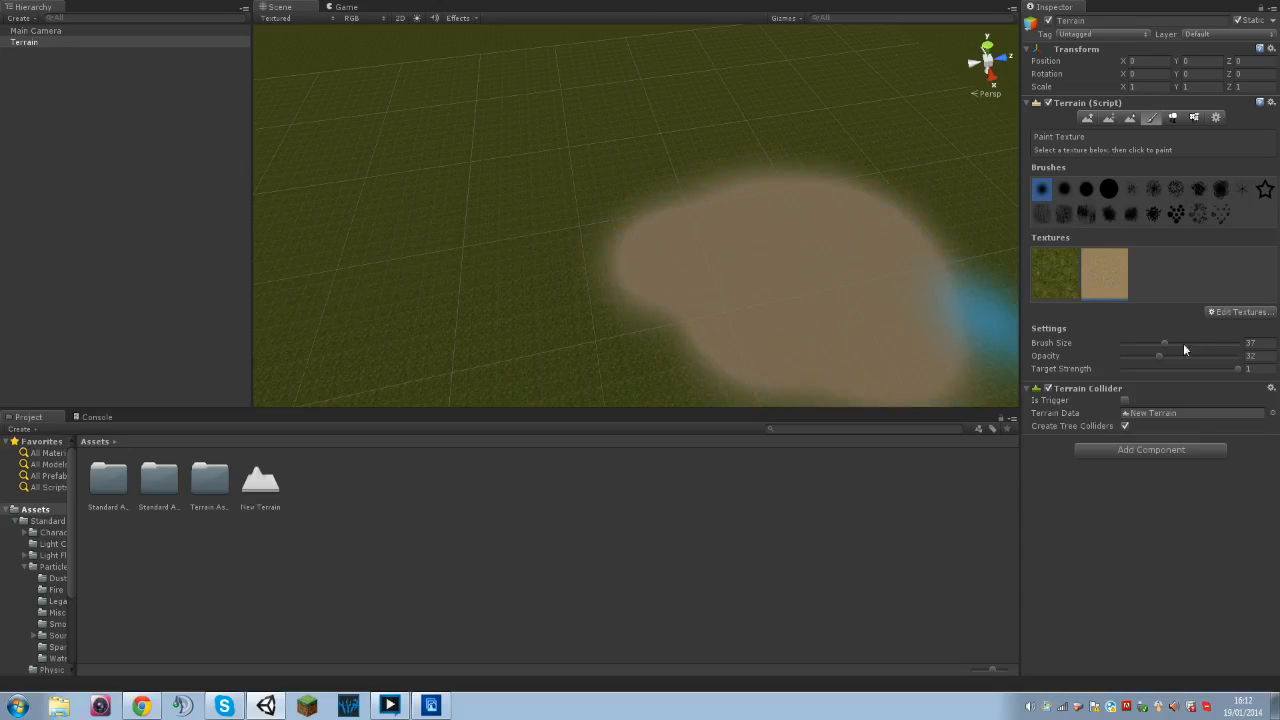
{"action": "left_click_drag", "start_coordinate": [1148, 356], "coordinate": [1131, 356]}
{"action": "mouse_move", "coordinate": [629, 131]}
{"action": "left_mouse_down"}
{"action": "mouse_move", "coordinate": [746, 114]}
{"action": "mouse_move", "coordinate": [593, 172]}
{"action": "mouse_move", "coordinate": [794, 157]}
{"action": "mouse_move", "coordinate": [557, 266]}
{"action": "mouse_move", "coordinate": [566, 192]}
{"action": "mouse_move", "coordinate": [509, 260]}
{"action": "mouse_move", "coordinate": [514, 160]}
{"action": "mouse_move", "coordinate": [543, 109]}
{"action": "mouse_move", "coordinate": [502, 207]}
{"action": "mouse_move", "coordinate": [480, 223]}
{"action": "left_mouse_up"}
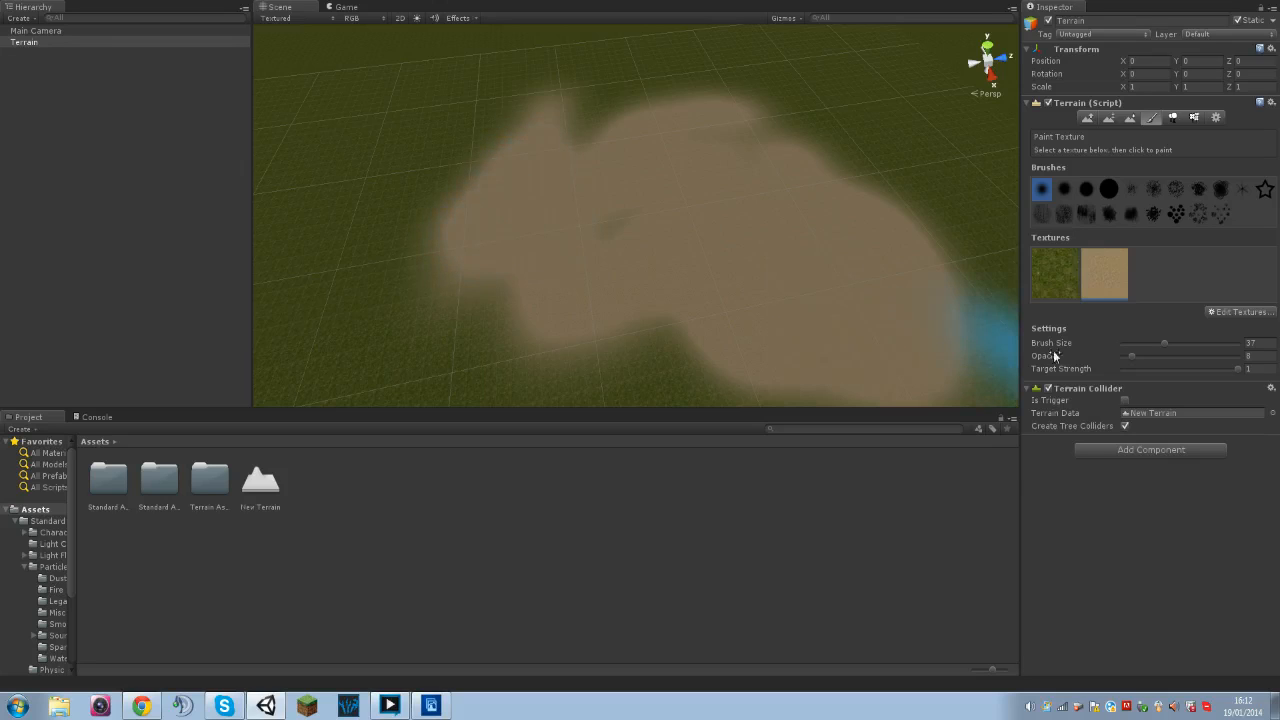
- Set the target strength to 0.254 and paint a faint dirt blend on the grass beside the patch
{"action": "left_click", "coordinate": [1152, 368]}
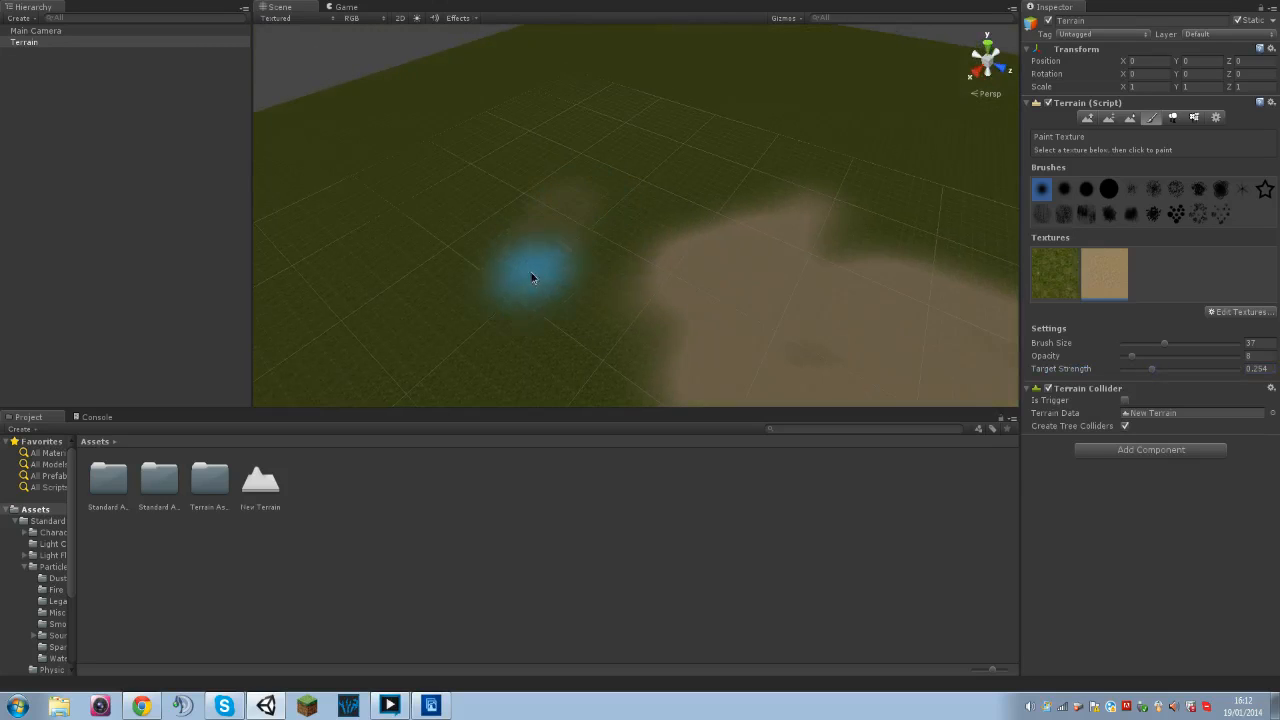
{"action": "mouse_move", "coordinate": [594, 174]}
{"action": "left_mouse_down"}
{"action": "mouse_move", "coordinate": [560, 237]}
{"action": "mouse_move", "coordinate": [489, 237]}
{"action": "mouse_move", "coordinate": [613, 307]}
{"action": "mouse_move", "coordinate": [809, 320]}
{"action": "mouse_move", "coordinate": [589, 280]}
{"action": "mouse_move", "coordinate": [829, 360]}
{"action": "mouse_move", "coordinate": [767, 416]}
{"action": "left_mouse_up"}
{"action": "mouse_move", "coordinate": [721, 317]}
{"action": "right_mouse_down"}
{"action": "mouse_move", "coordinate": [735, 382]}
{"action": "mouse_move", "coordinate": [560, 314]}
{"action": "mouse_move", "coordinate": [511, 311]}
{"action": "mouse_move", "coordinate": [508, 347]}
{"action": "right_mouse_up"}
{"action": "key", "text": "w"}
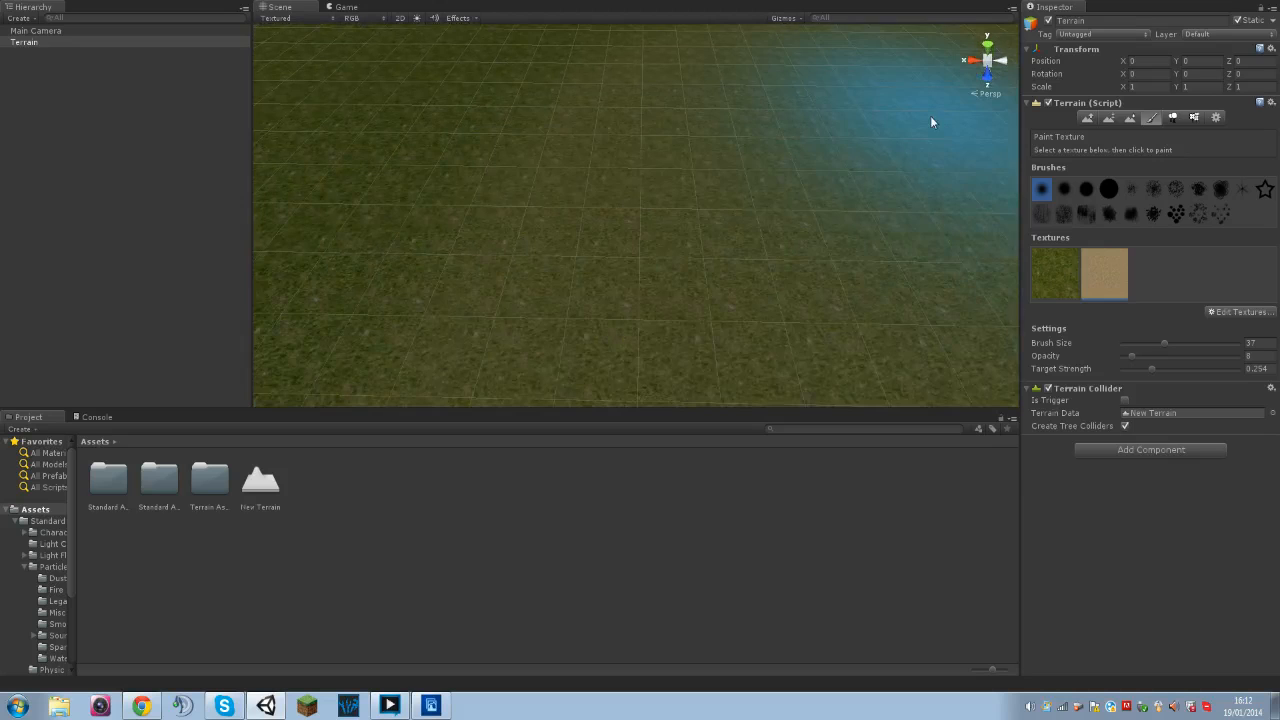
- Blend the grass texture partially over the dirt, setting the target strength to 0.312
{"action": "right_click_drag", "start_coordinate": [585, 118], "coordinate": [726, 191]}
{"action": "left_click", "coordinate": [1047, 267]}
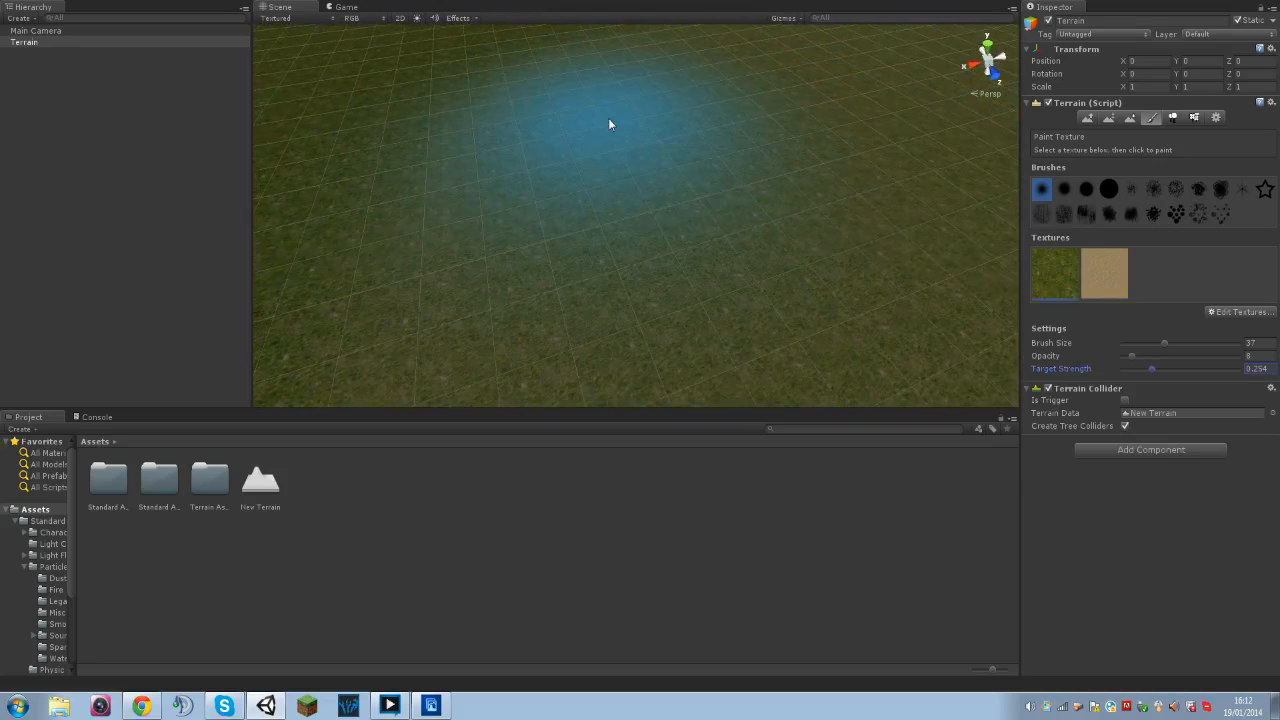
{"action": "mouse_move", "coordinate": [620, 122]}
{"action": "right_mouse_down"}
{"action": "mouse_move", "coordinate": [589, 63]}
{"action": "mouse_move", "coordinate": [523, 92]}
{"action": "mouse_move", "coordinate": [514, 77]}
{"action": "mouse_move", "coordinate": [537, 47]}
{"action": "mouse_move", "coordinate": [871, 37]}
{"action": "mouse_move", "coordinate": [806, 57]}
{"action": "mouse_move", "coordinate": [849, 57]}
{"action": "mouse_move", "coordinate": [760, 74]}
{"action": "mouse_move", "coordinate": [686, 109]}
{"action": "mouse_move", "coordinate": [811, 200]}
{"action": "right_mouse_up"}
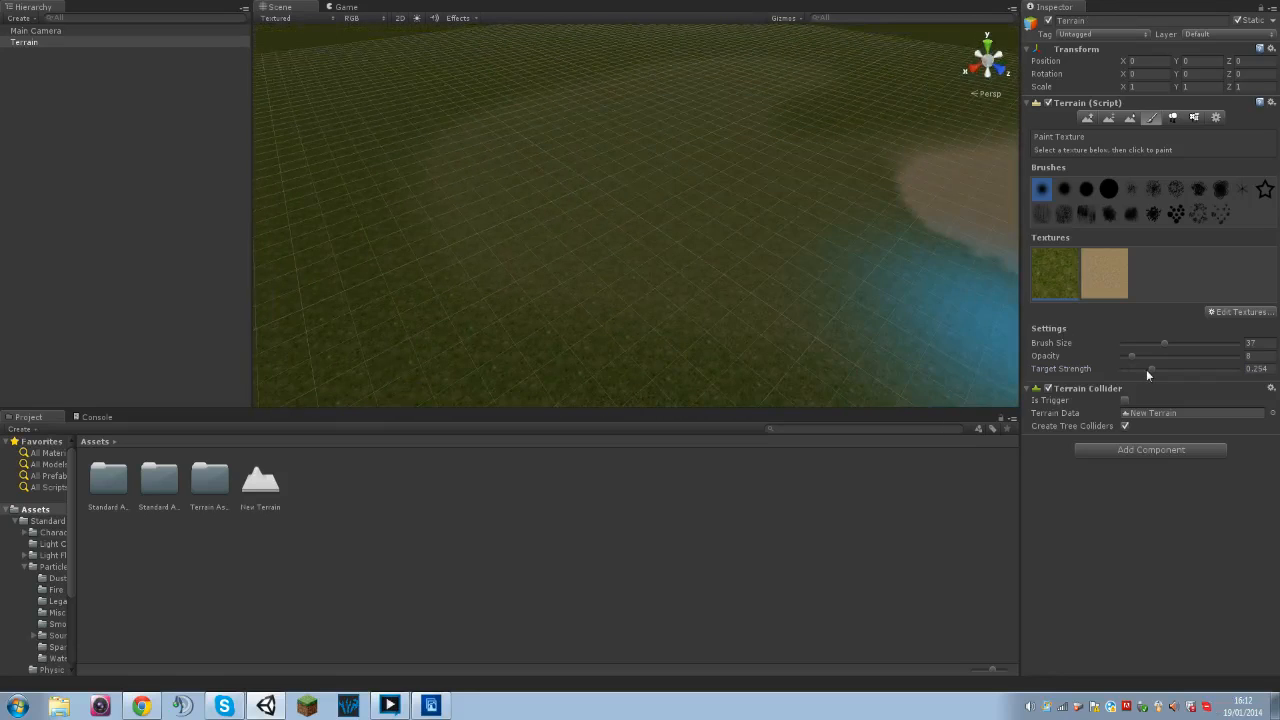
{"action": "left_click_drag", "start_coordinate": [1147, 369], "coordinate": [1156, 369]}
{"action": "mouse_move", "coordinate": [719, 96]}
{"action": "left_mouse_down"}
{"action": "mouse_move", "coordinate": [677, 108]}
{"action": "mouse_move", "coordinate": [671, 178]}
{"action": "mouse_move", "coordinate": [876, 197]}
{"action": "mouse_move", "coordinate": [591, 237]}
{"action": "mouse_move", "coordinate": [591, 71]}
{"action": "mouse_move", "coordinate": [600, 203]}
{"action": "mouse_move", "coordinate": [229, 266]}
{"action": "mouse_move", "coordinate": [703, 351]}
{"action": "mouse_move", "coordinate": [491, 280]}
{"action": "mouse_move", "coordinate": [486, 160]}
{"action": "mouse_move", "coordinate": [677, 91]}
{"action": "mouse_move", "coordinate": [805, 75]}
{"action": "mouse_move", "coordinate": [723, 150]}
{"action": "mouse_move", "coordinate": [841, 120]}
{"action": "mouse_move", "coordinate": [826, 127]}
{"action": "left_mouse_up"}
{"action": "right_click_drag", "start_coordinate": [815, 127], "coordinate": [934, 70]}
{"action": "mouse_move", "coordinate": [559, 311]}
{"action": "left_mouse_down"}
{"action": "mouse_move", "coordinate": [440, 247]}
{"action": "mouse_move", "coordinate": [567, 197]}
{"action": "mouse_move", "coordinate": [645, 229]}
{"action": "left_mouse_up"}
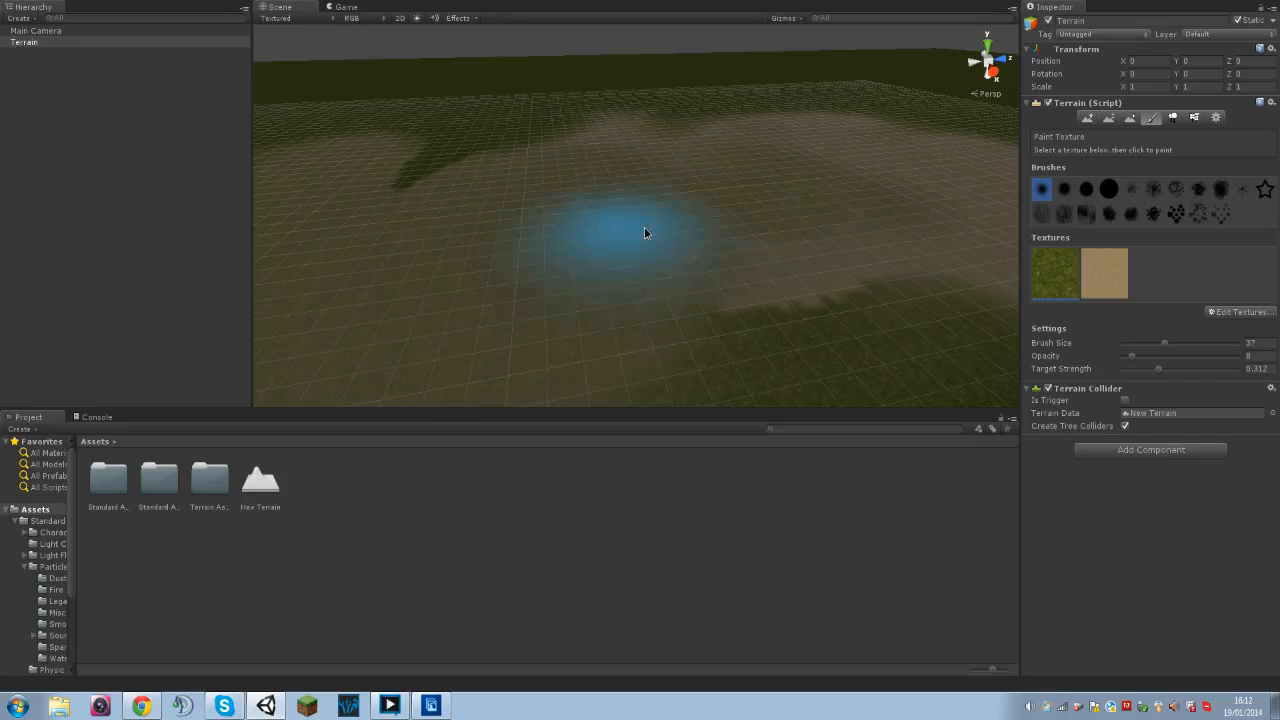
- Set brush size and opacity to 100 and target strength to 1, and repaint all the dirt with grass
{"action": "left_click", "coordinate": [1052, 277]}
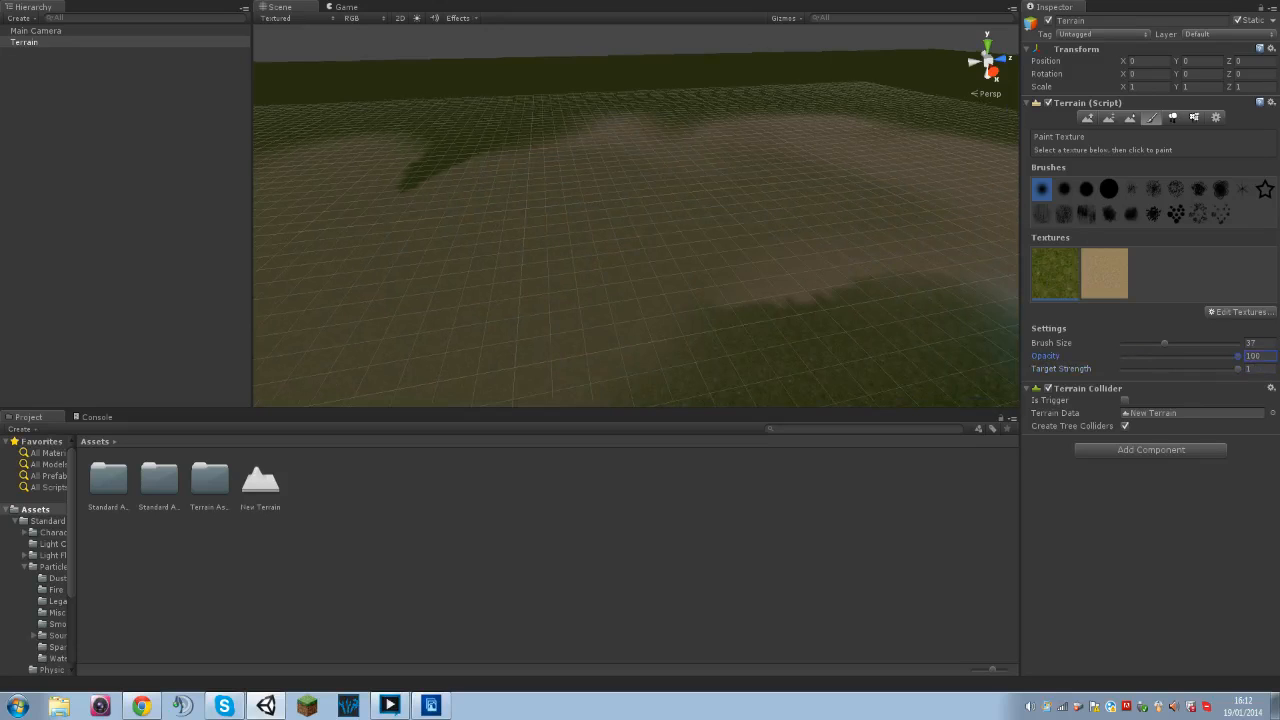
{"action": "left_click_drag", "start_coordinate": [1214, 344], "coordinate": [1243, 344]}
{"action": "mouse_move", "coordinate": [713, 268]}
{"action": "left_mouse_down"}
{"action": "mouse_move", "coordinate": [659, 191]}
{"action": "mouse_move", "coordinate": [290, 237]}
{"action": "mouse_move", "coordinate": [847, 154]}
{"action": "mouse_move", "coordinate": [1094, 313]}
{"action": "mouse_move", "coordinate": [948, 157]}
{"action": "left_mouse_up"}
{"action": "mouse_move", "coordinate": [735, 162]}
{"action": "right_mouse_down"}
{"action": "mouse_move", "coordinate": [797, 166]}
{"action": "mouse_move", "coordinate": [645, 168]}
{"action": "right_mouse_up"}
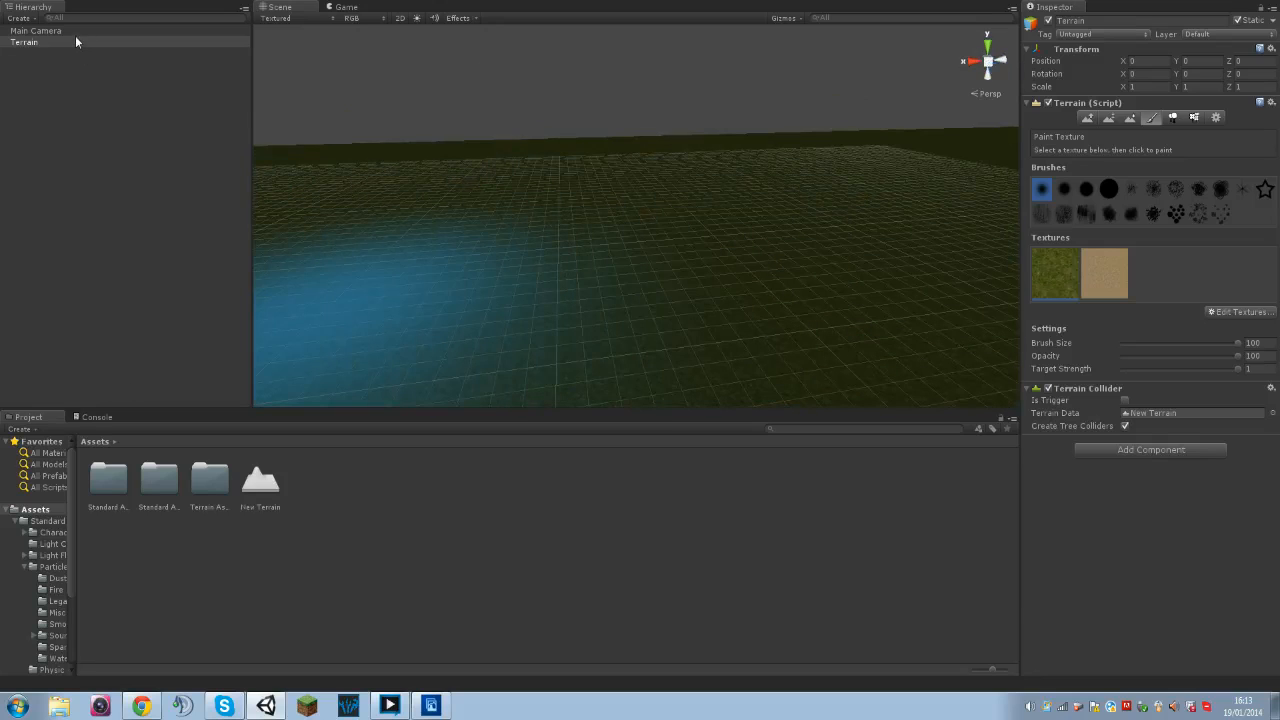
- Frame the Terrain in the Scene view and examine its fully grass-covered surface
{"action": "left_click", "coordinate": [78, 51]}
{"action": "double_click", "coordinate": [78, 43]}
{"action": "right_click_drag", "start_coordinate": [587, 142], "coordinate": [761, 203]}
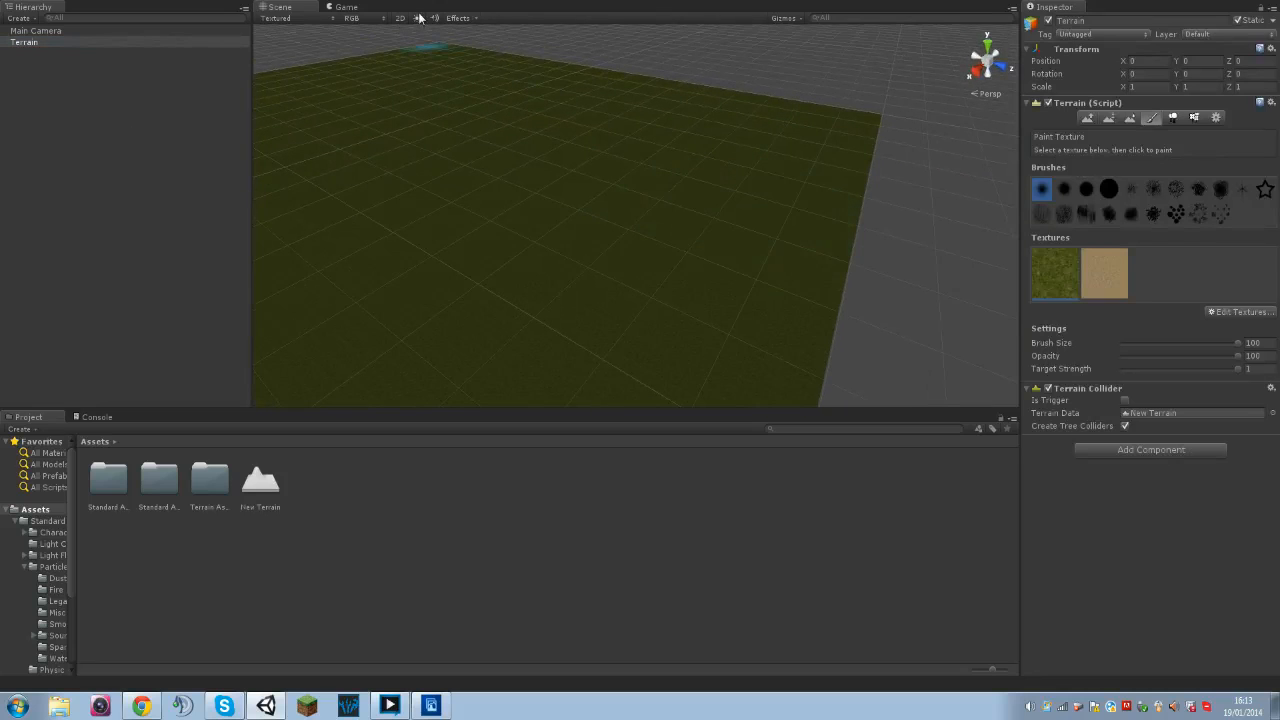
- Toggle the Scene view's lighting on and off to compare the terrain, and leave scene lighting on
{"action": "left_click", "coordinate": [419, 18]}
{"action": "right_click_drag", "start_coordinate": [477, 64], "coordinate": [581, 90]}
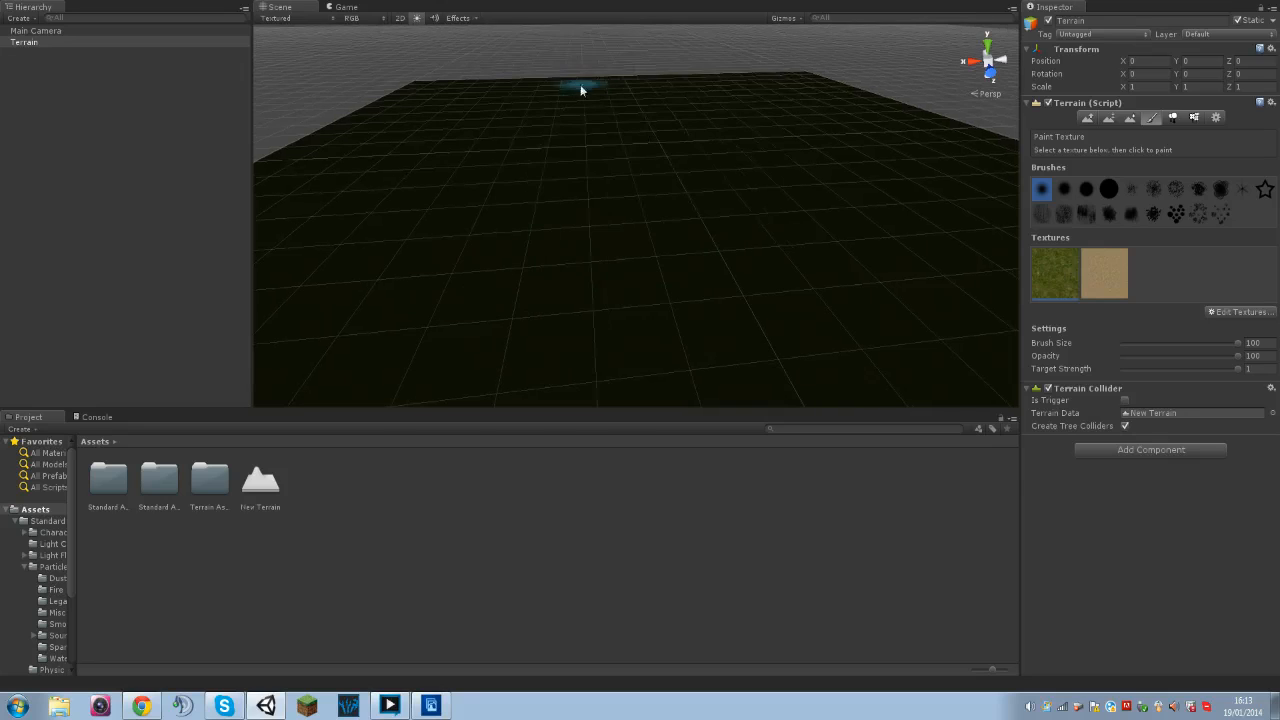
{"action": "left_click", "coordinate": [416, 19]}
{"action": "left_click", "coordinate": [414, 19]}
{"action": "left_click", "coordinate": [419, 18]}
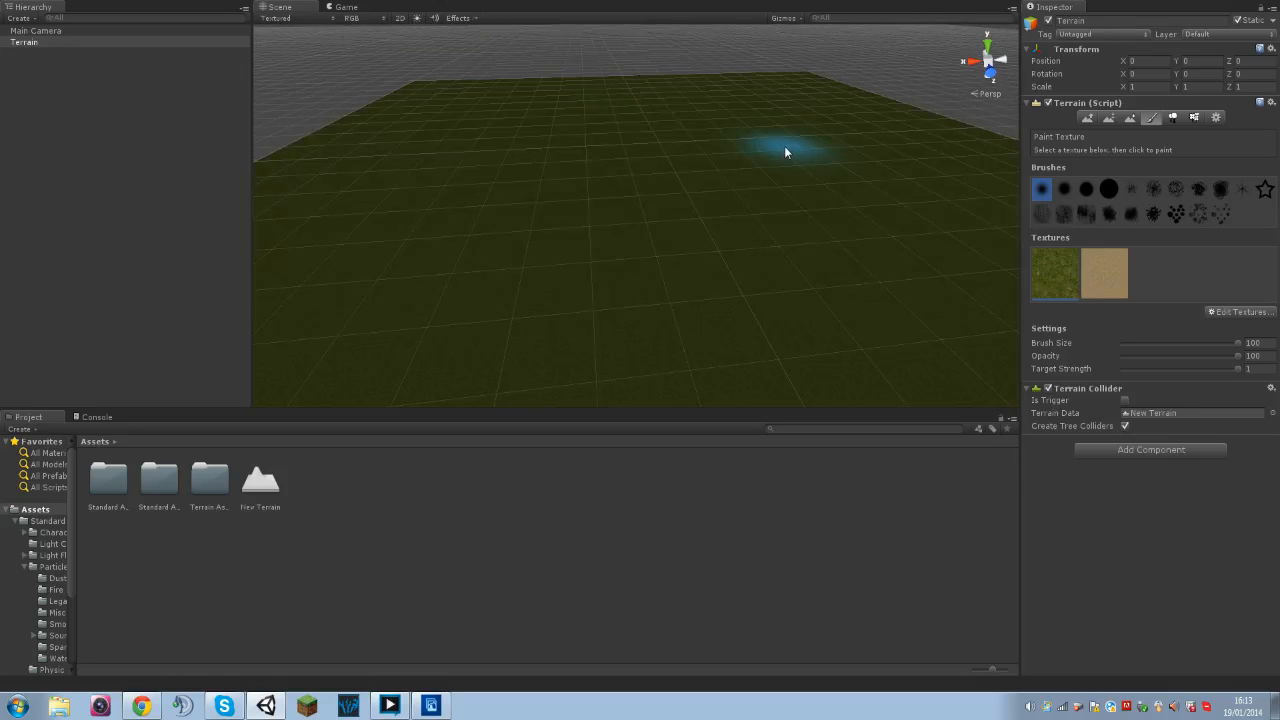
{"action": "left_click", "coordinate": [414, 19]}
{"action": "mouse_move", "coordinate": [459, 168]}
{"action": "right_mouse_down"}
{"action": "mouse_move", "coordinate": [519, 206]}
{"action": "mouse_move", "coordinate": [940, 185]}
{"action": "right_mouse_up"}
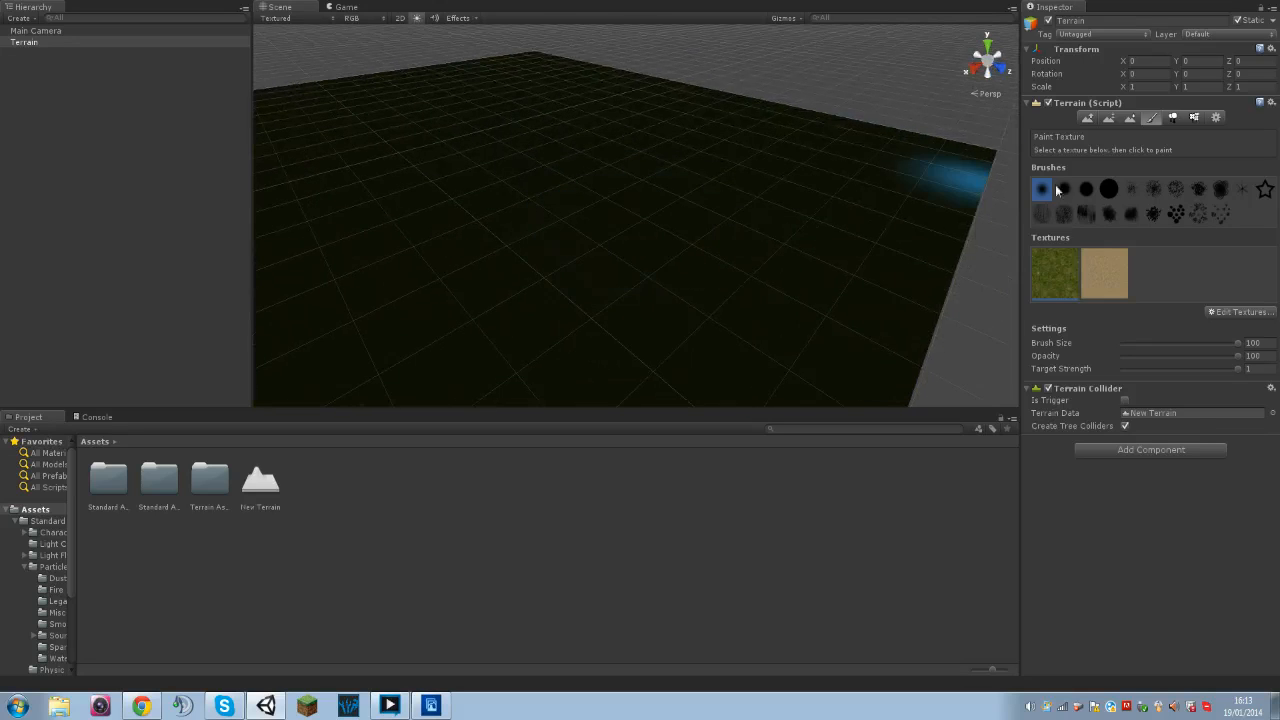
- Frame the Main Camera in the Scene view and create a directional light there
{"action": "left_click", "coordinate": [35, 30]}
{"action": "key", "text": "f"}
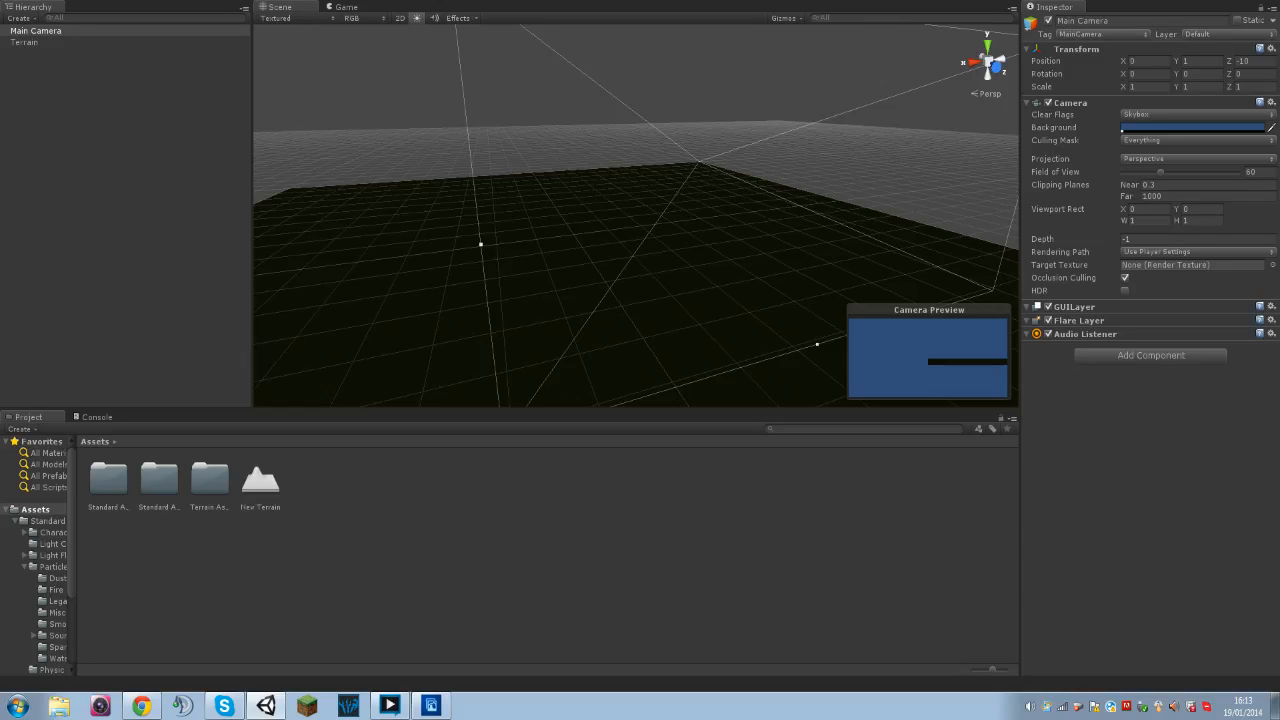
{"action": "left_click", "coordinate": [97, 0]}
{"action": "mouse_move", "coordinate": [120, 3]}
{"action": "left_click", "coordinate": [334, 100]}
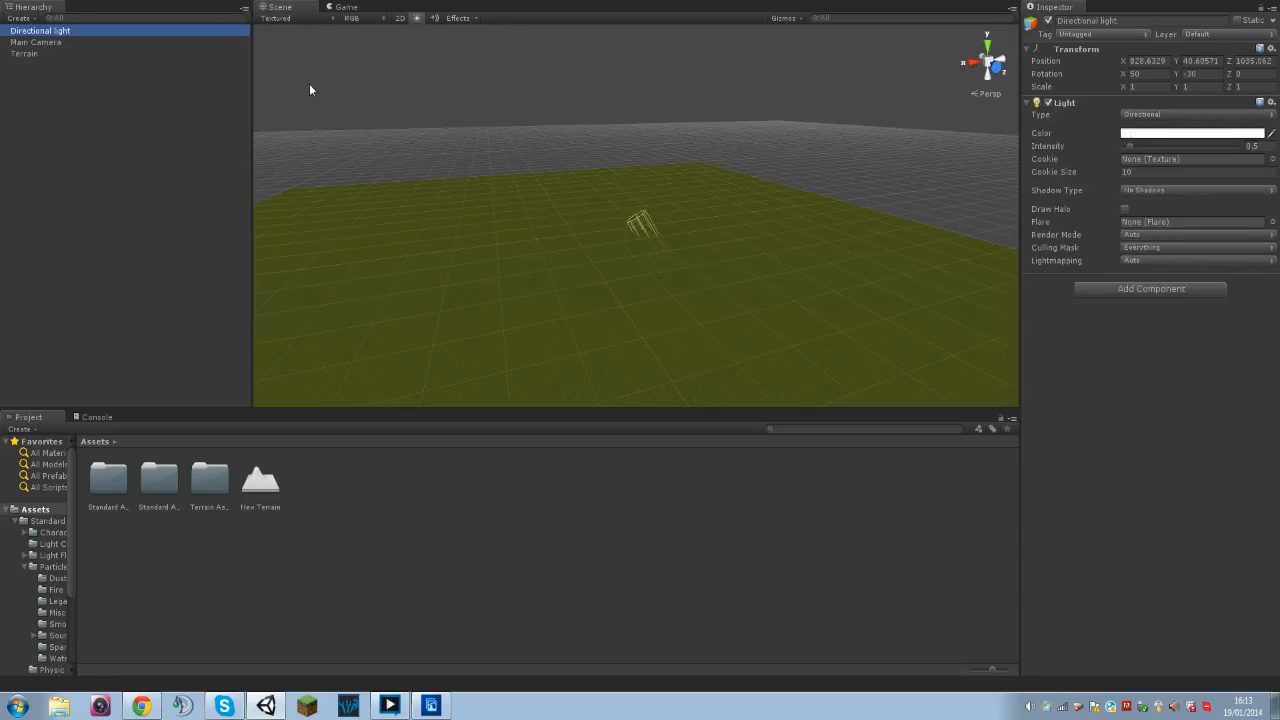
{"action": "right_click_drag", "start_coordinate": [608, 162], "coordinate": [563, 169]}
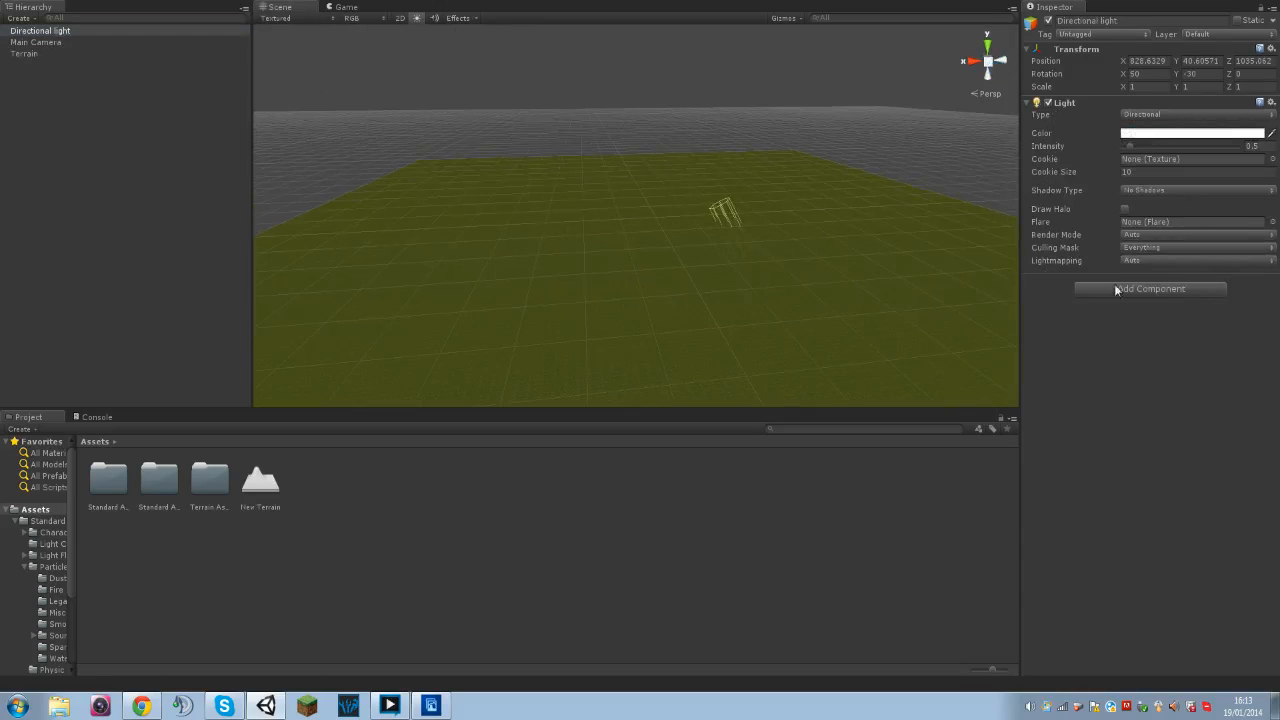
- Raise the directional light above the terrain to about X 871, Y 312, undoing one stray adjustment along the way
{"action": "left_click", "coordinate": [158, 30]}
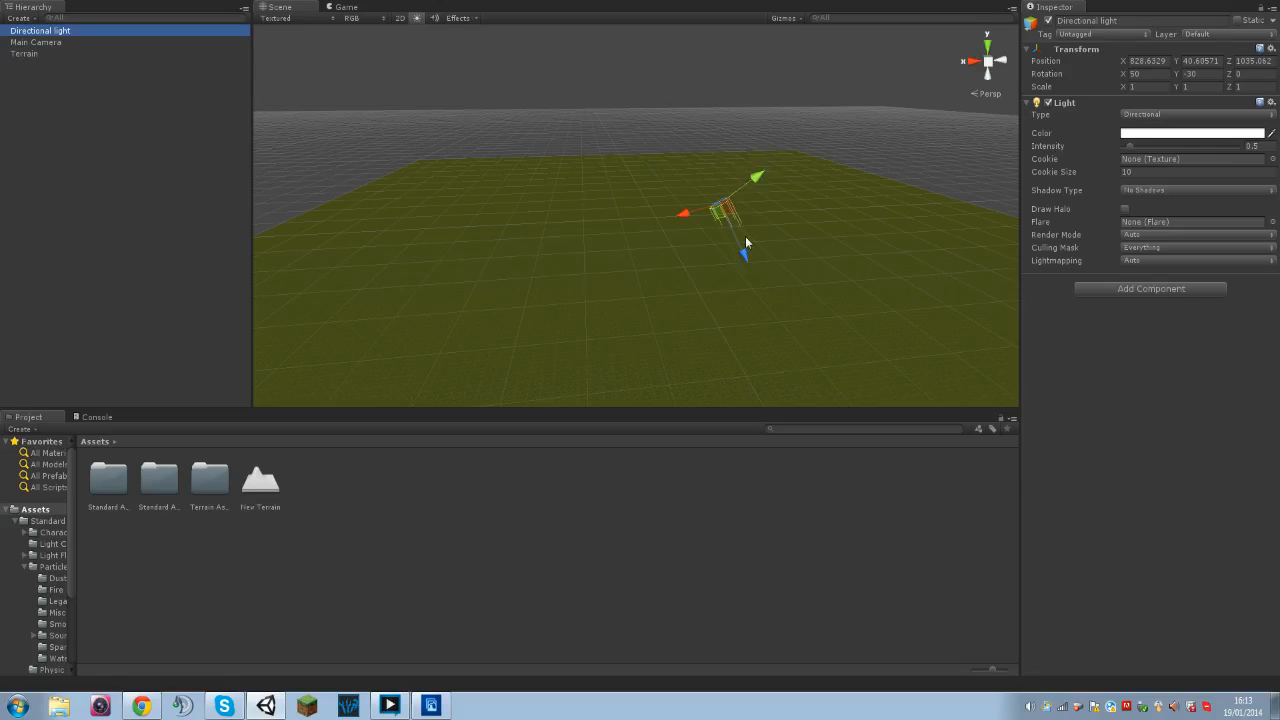
{"action": "left_click_drag", "start_coordinate": [764, 265], "coordinate": [739, 201]}
{"action": "left_click_drag", "start_coordinate": [656, 166], "coordinate": [625, 167]}
{"action": "left_click", "coordinate": [693, 127]}
{"action": "key", "text": "ctrl+z"}
{"action": "left_click_drag", "start_coordinate": [694, 127], "coordinate": [784, 114]}
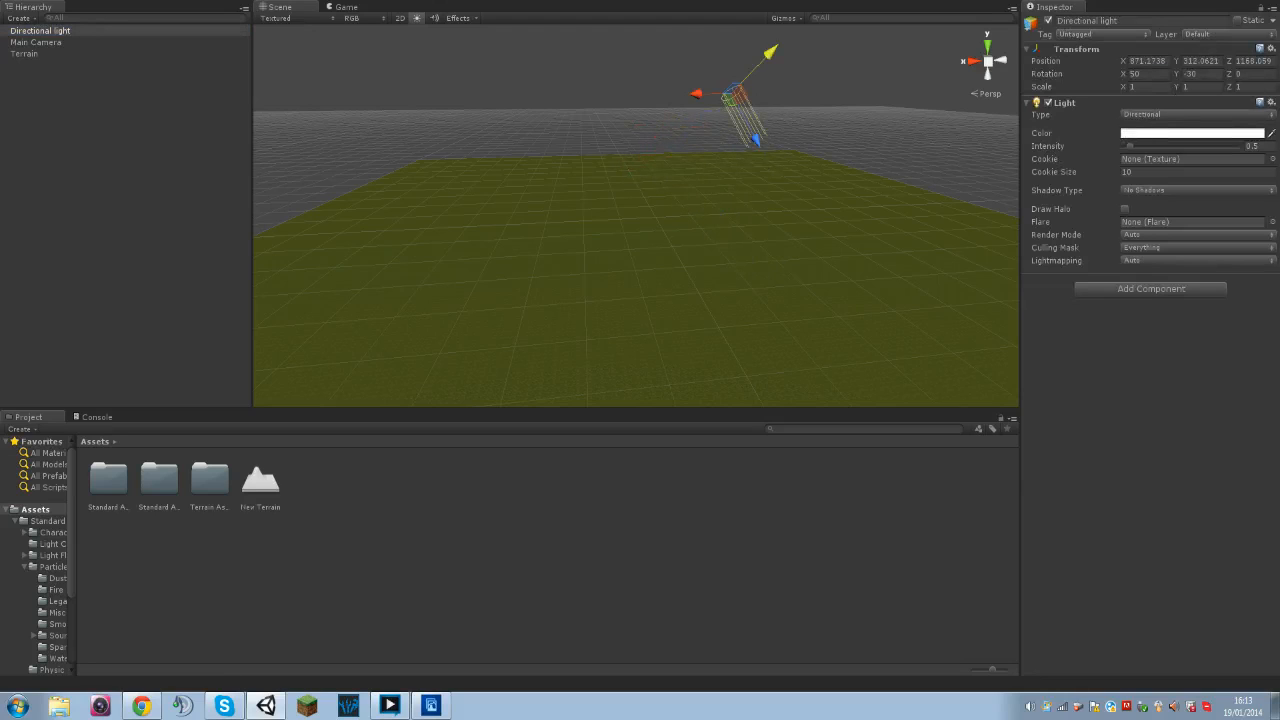
- Set the directional light's X and Y rotation to 0 and move it to about X 881, Y 352, Z 1173
{"action": "type", "text": "0"}
{"action": "key", "text": "Tab"}
{"action": "type", "text": "0"}
{"action": "right_click_drag", "start_coordinate": [729, 172], "coordinate": [735, 134]}
{"action": "left_click_drag", "start_coordinate": [730, 107], "coordinate": [726, 114]}
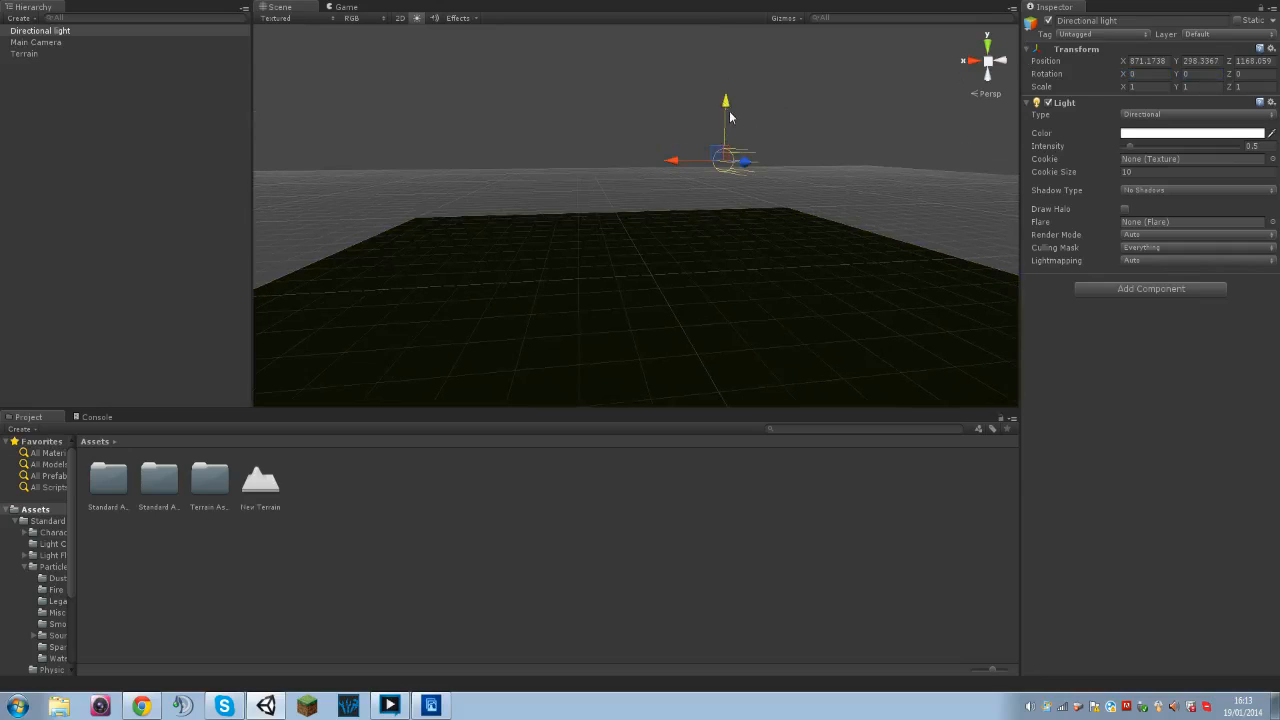
{"action": "left_click_drag", "start_coordinate": [727, 109], "coordinate": [727, 82]}
{"action": "left_click_drag", "start_coordinate": [671, 141], "coordinate": [744, 145]}
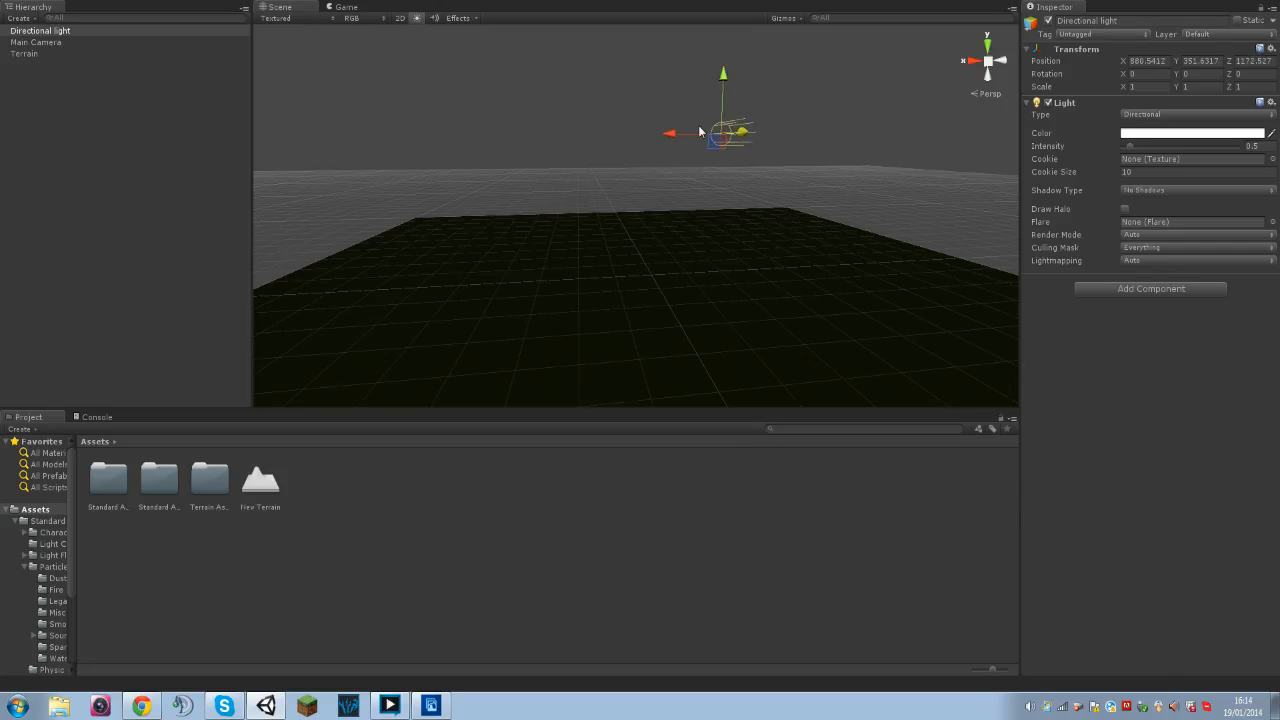
- Rotate the directional light to about 29 degrees around X, and switch through the rotate, scale and move tools
{"action": "key", "text": "e"}
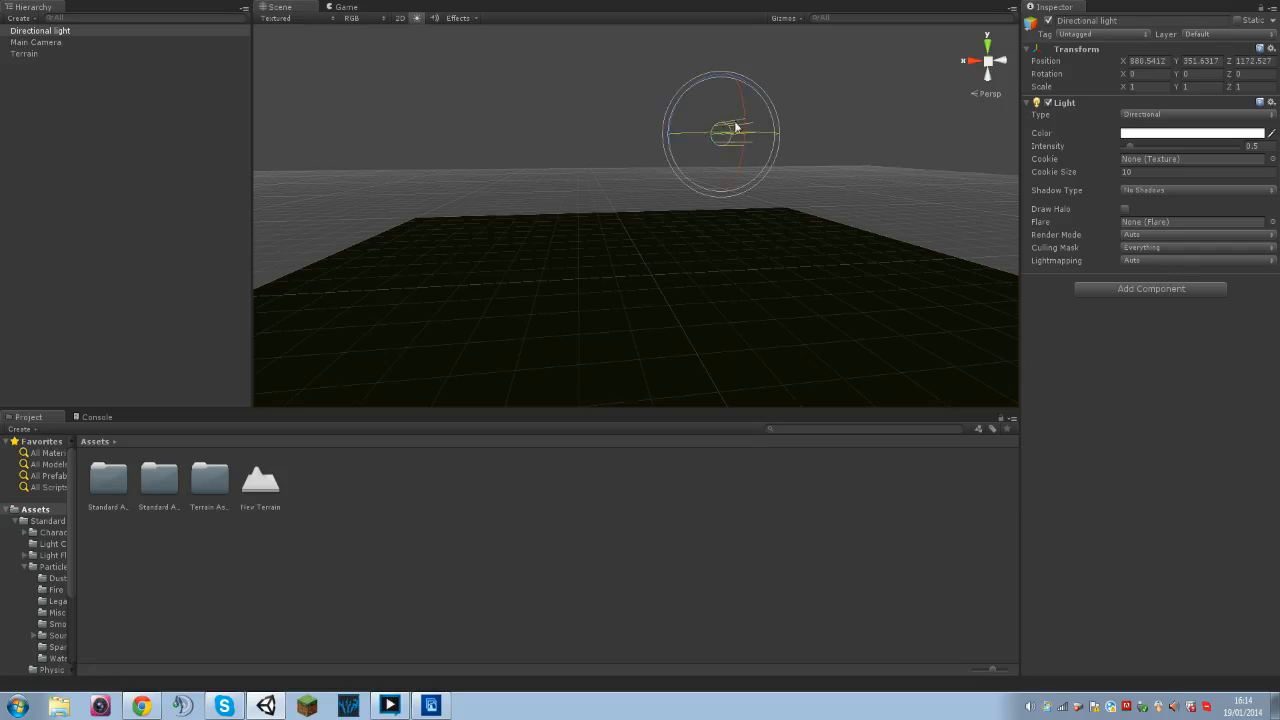
{"action": "left_click_drag", "start_coordinate": [741, 115], "coordinate": [736, 176]}
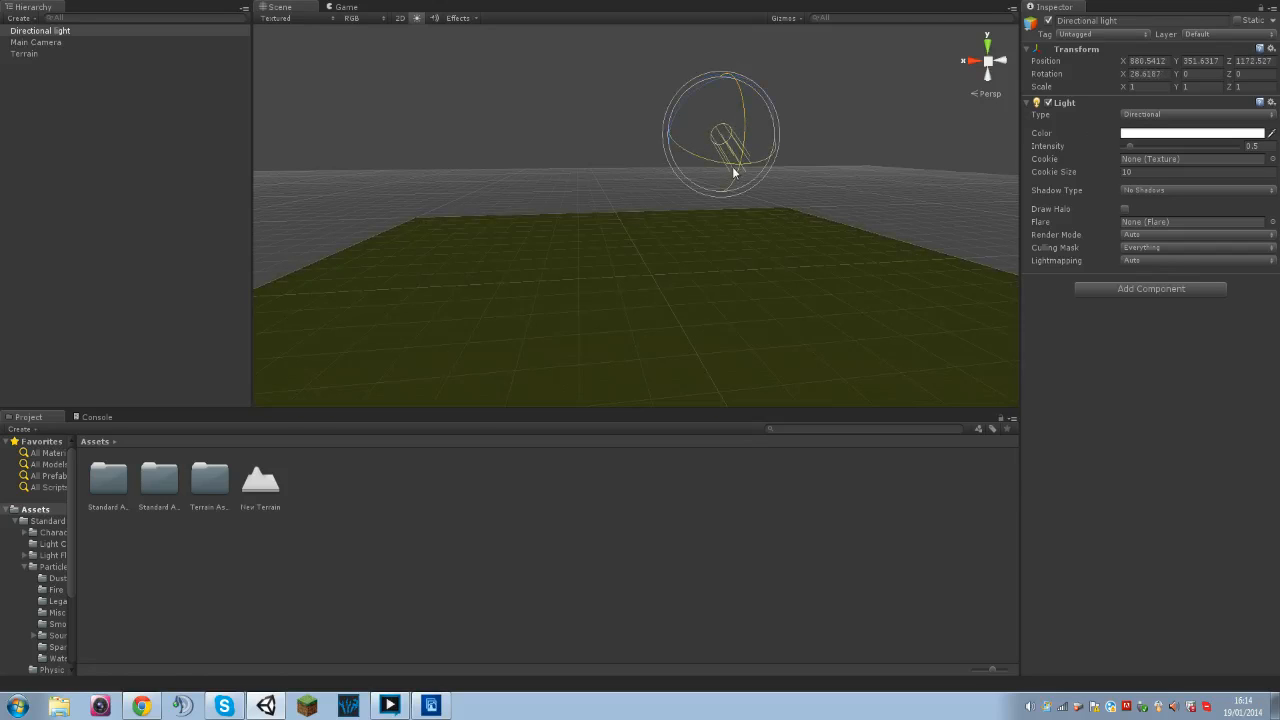
{"action": "key", "text": "w"}
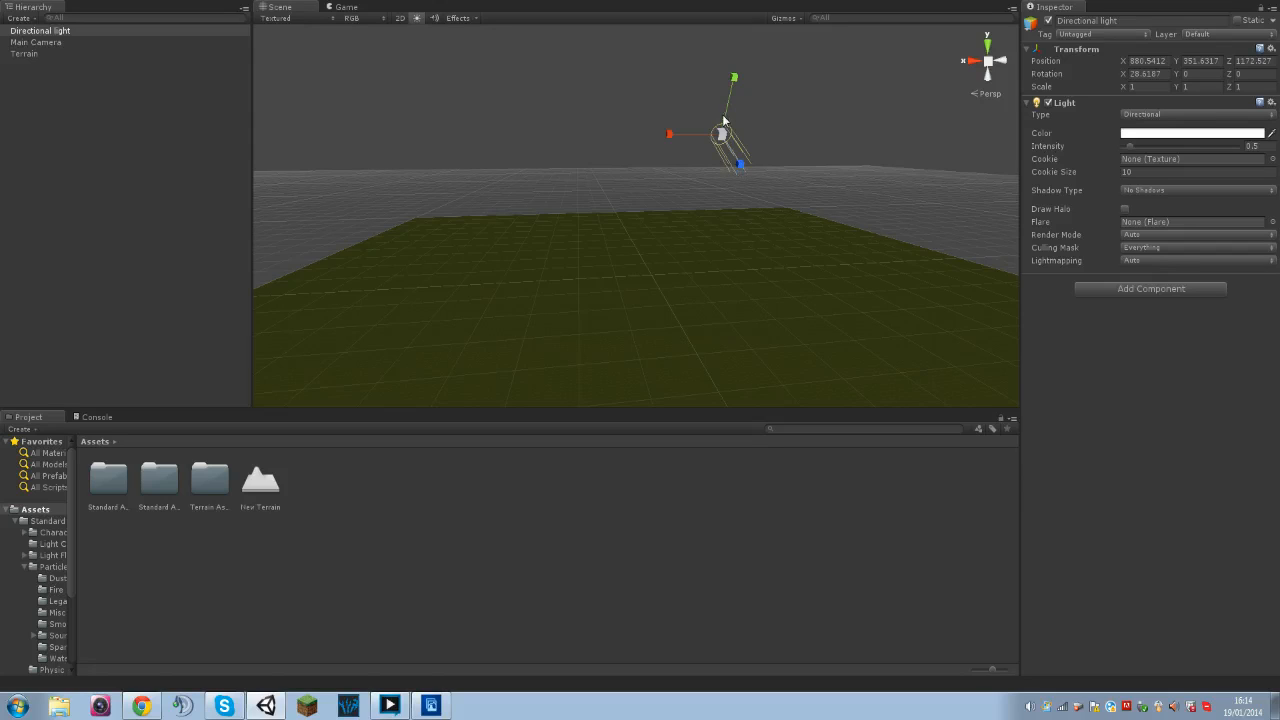
{"action": "key", "text": "e"}
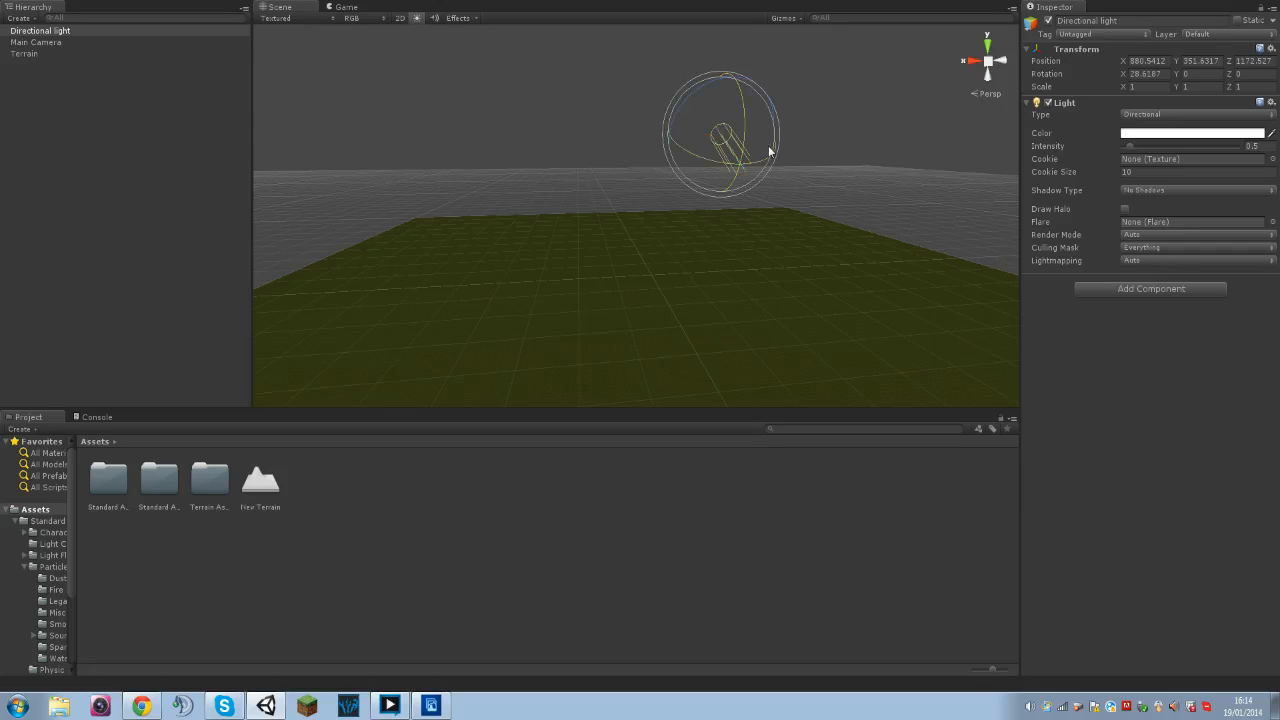
{"action": "key", "text": "w"}
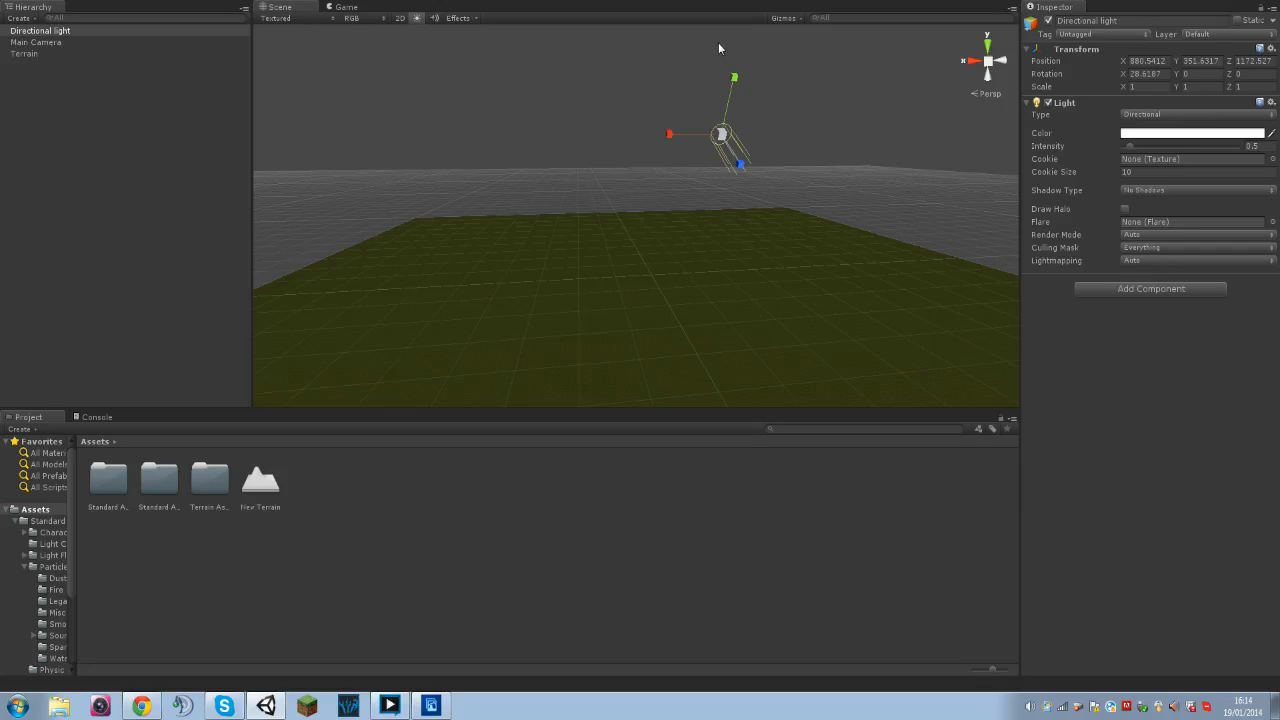
{"action": "key", "text": "e"}
{"action": "key", "text": "w"}
{"action": "key", "text": "r"}
- Tilt the directional light to about 44 degrees around X and move it to about Y 423, Z 1041
{"action": "mouse_move", "coordinate": [731, 157]}
{"action": "left_mouse_down"}
{"action": "mouse_move", "coordinate": [723, 63]}
{"action": "mouse_move", "coordinate": [729, 134]}
{"action": "left_mouse_up"}
{"action": "key", "text": "e"}
{"action": "key", "text": "w"}
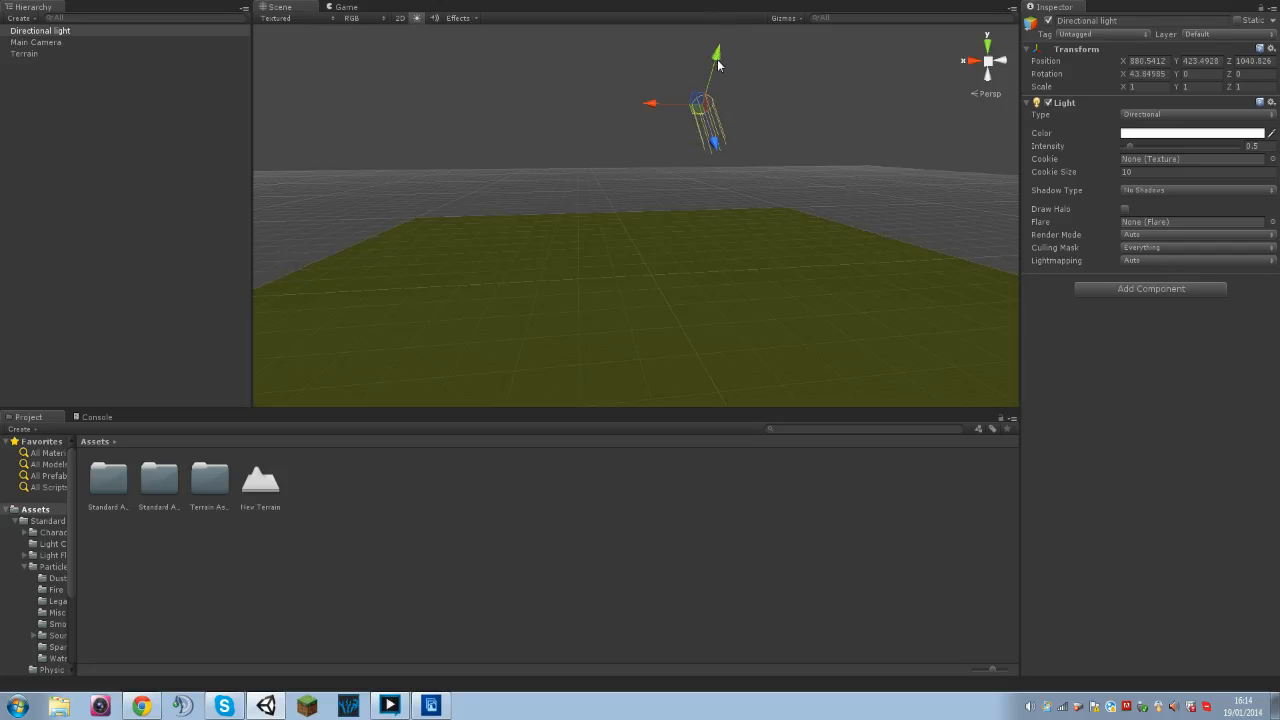
{"action": "right_click_drag", "start_coordinate": [706, 70], "coordinate": [1189, 446]}
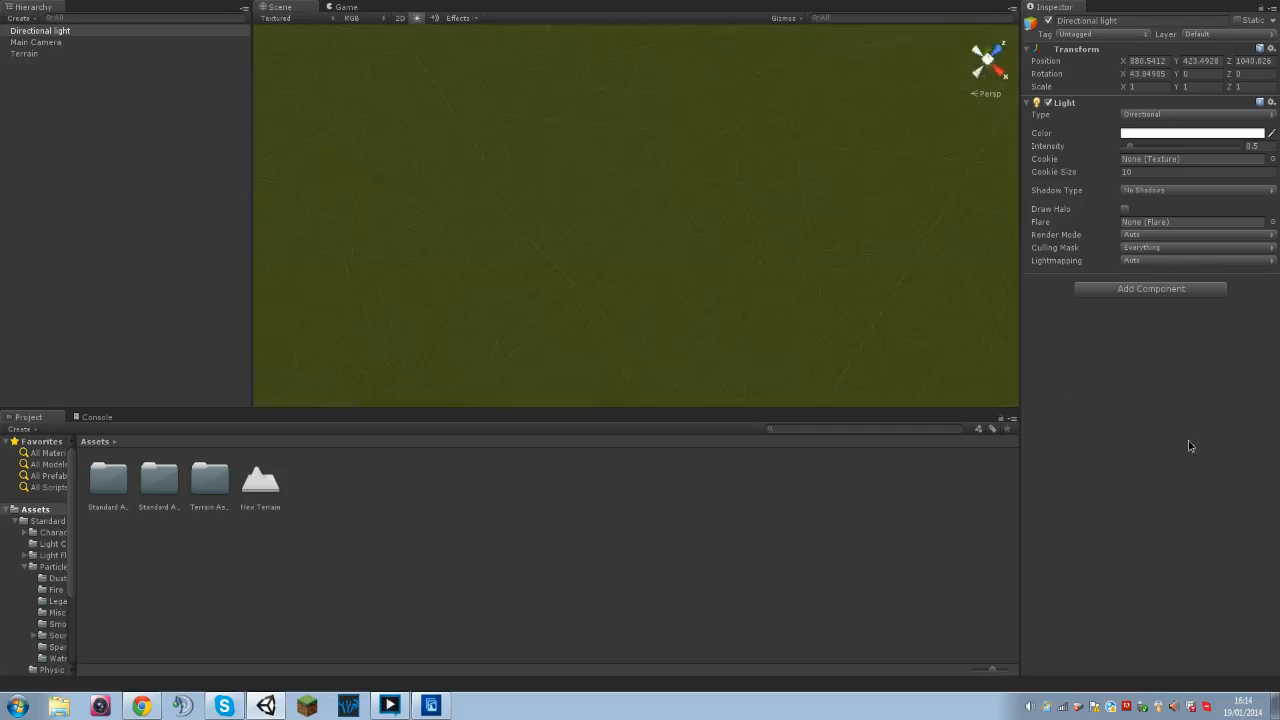
{"action": "right_click_drag", "start_coordinate": [841, 388], "coordinate": [845, 330]}
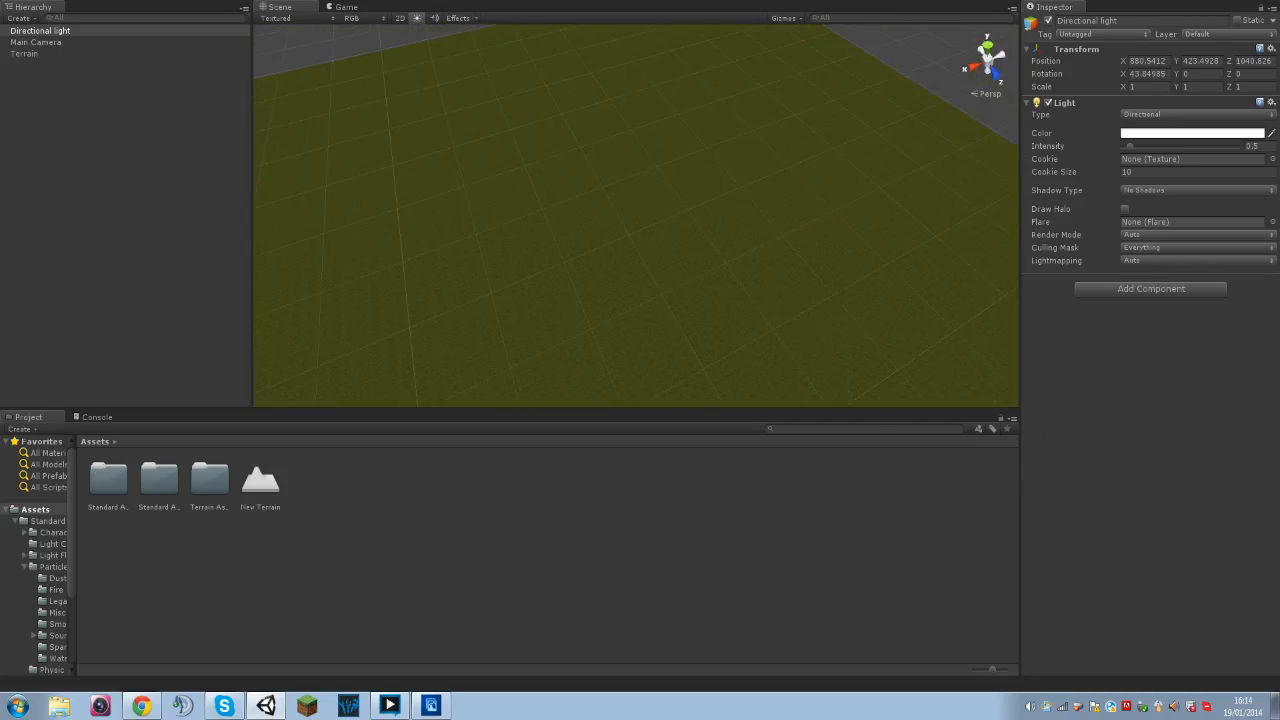
- Frame the directional light and adjust its X rotation to about 41 degrees
{"action": "double_click", "coordinate": [52, 36]}
{"action": "right_click_drag", "start_coordinate": [417, 134], "coordinate": [428, 265]}
{"action": "mouse_move", "coordinate": [447, 220]}
{"action": "left_mouse_down"}
{"action": "mouse_move", "coordinate": [489, 246]}
{"action": "mouse_move", "coordinate": [392, 212]}
{"action": "mouse_move", "coordinate": [429, 221]}
{"action": "left_mouse_up"}
- Change the directional light's color to green and view the tinted terrain
{"action": "left_click", "coordinate": [1182, 135]}
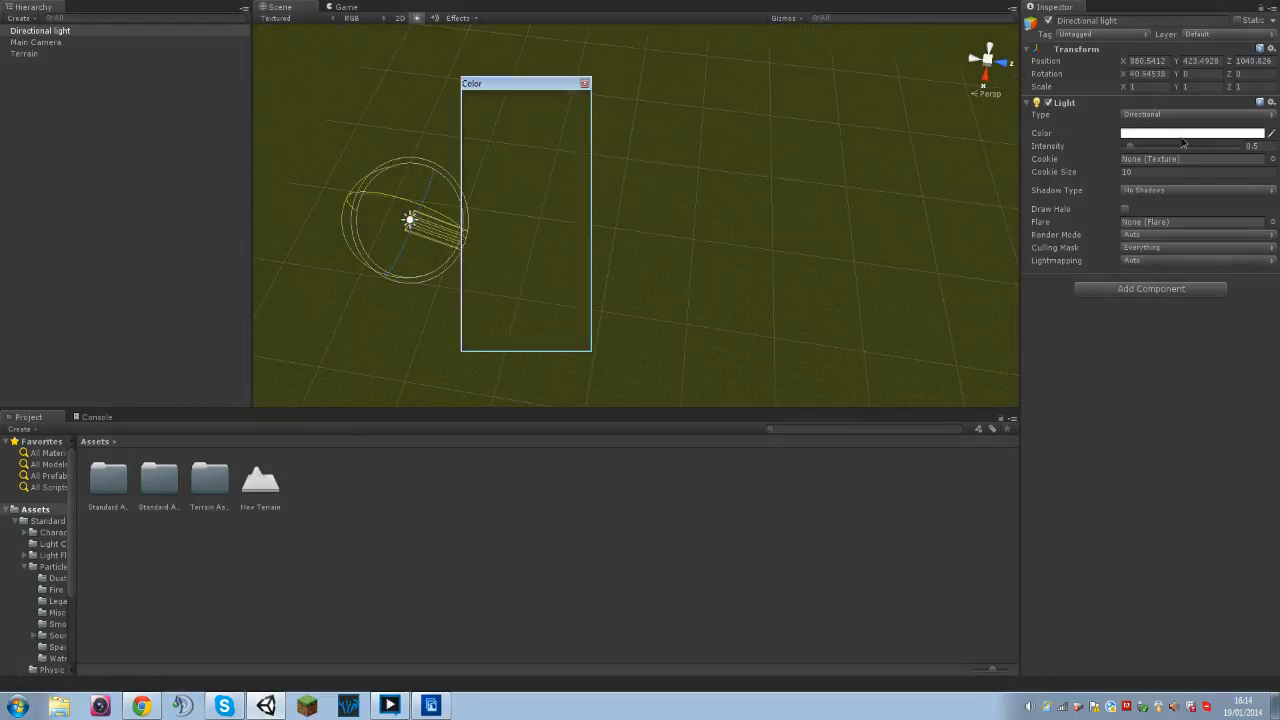
{"action": "mouse_move", "coordinate": [550, 172]}
{"action": "left_mouse_down"}
{"action": "mouse_move", "coordinate": [646, 74]}
{"action": "mouse_move", "coordinate": [523, 171]}
{"action": "mouse_move", "coordinate": [488, 163]}
{"action": "mouse_move", "coordinate": [491, 233]}
{"action": "mouse_move", "coordinate": [471, 206]}
{"action": "mouse_move", "coordinate": [467, 86]}
{"action": "left_mouse_up"}
{"action": "left_click", "coordinate": [578, 200]}
{"action": "left_click_drag", "start_coordinate": [505, 150], "coordinate": [605, 125]}
{"action": "left_click", "coordinate": [584, 85]}
{"action": "right_click_drag", "start_coordinate": [568, 185], "coordinate": [329, 185]}
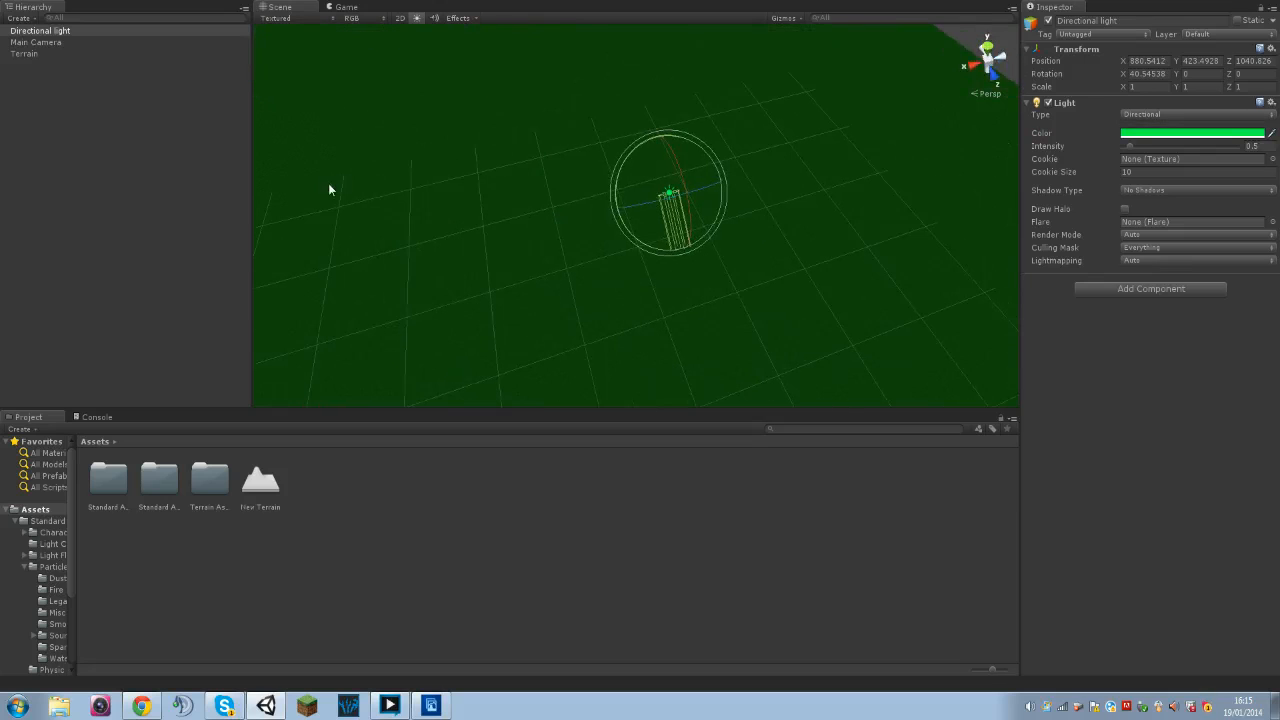
- Set the directional light's color back to white
{"action": "left_click", "coordinate": [1132, 133]}
{"action": "left_click_drag", "start_coordinate": [505, 165], "coordinate": [470, 131]}
{"action": "left_click", "coordinate": [584, 84]}
{"action": "right_click_drag", "start_coordinate": [620, 120], "coordinate": [740, 150]}
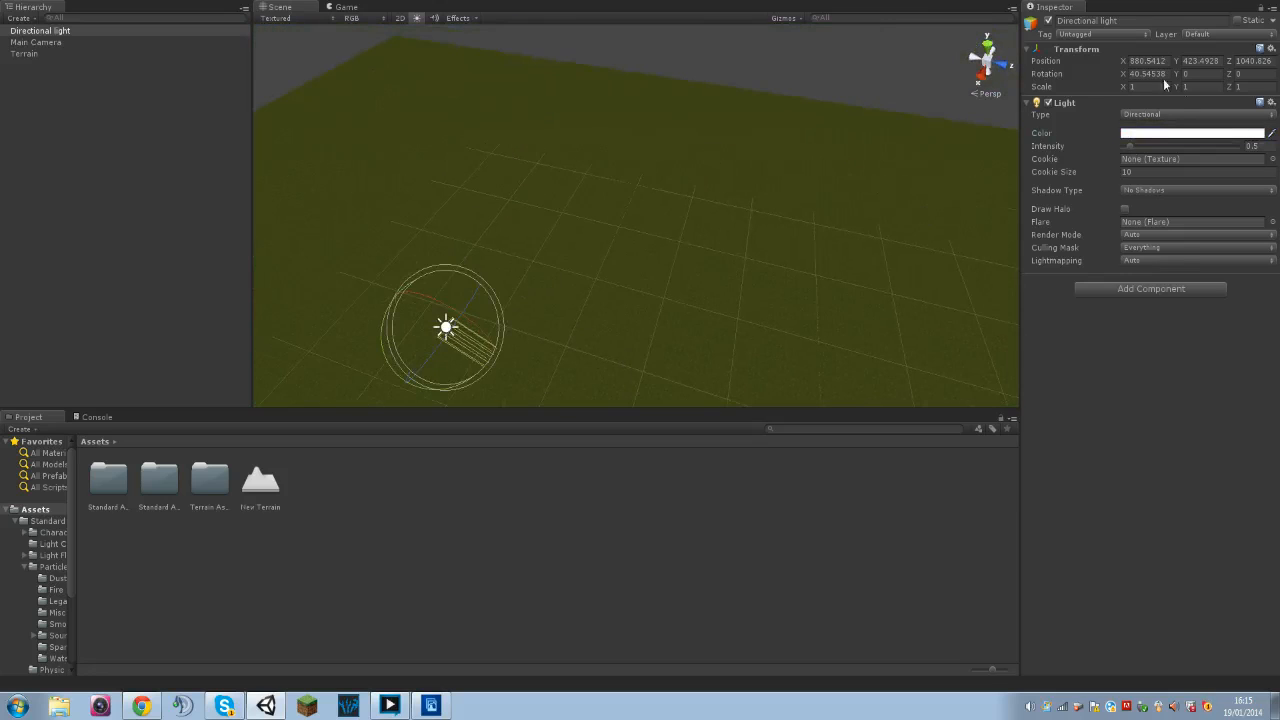
- Sculpt hills and mountains around the Terrain's flat center with the Raise / Lower Terrain tool and the soft round brush
{"action": "left_click", "coordinate": [143, 58]}
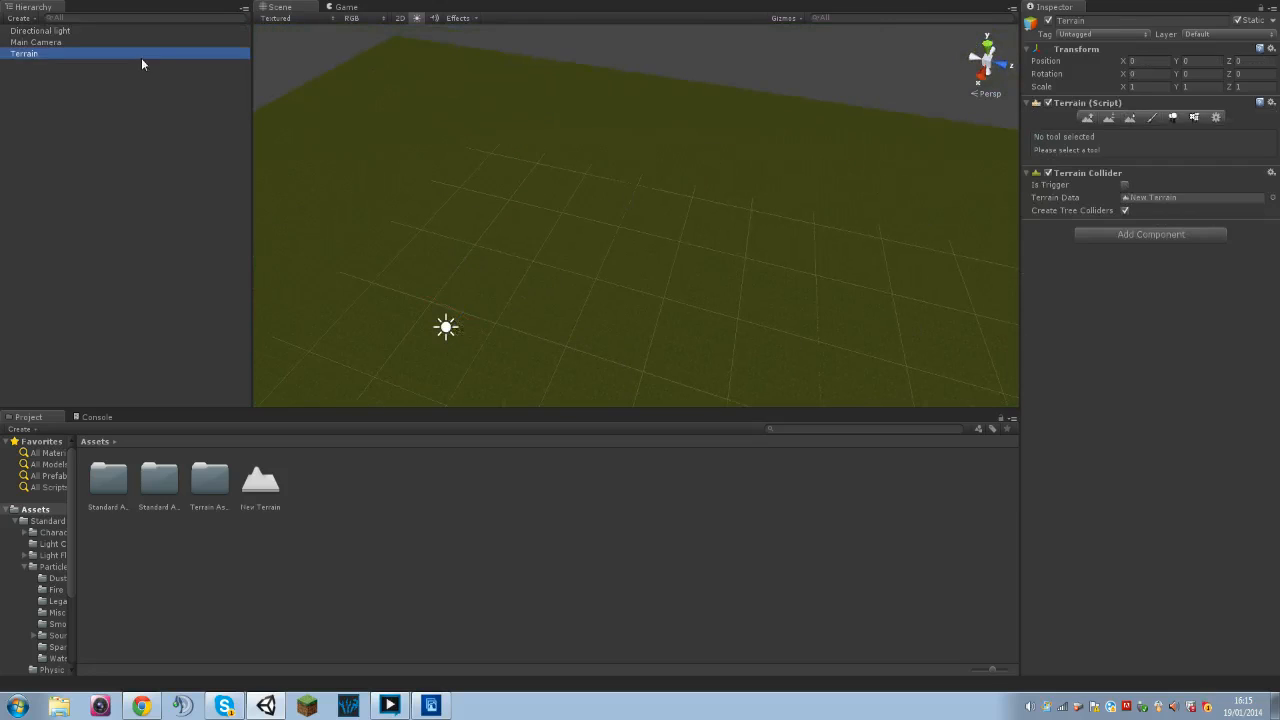
{"action": "left_click", "coordinate": [1088, 118]}
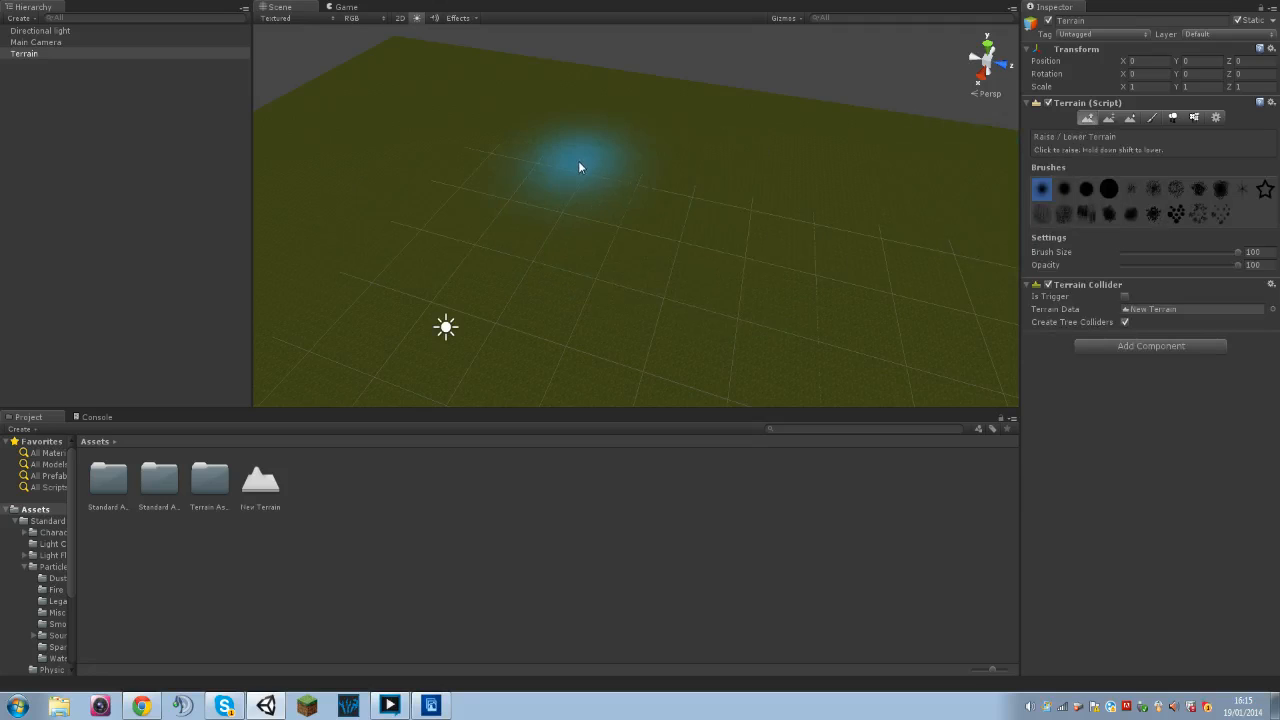
{"action": "right_click_drag", "start_coordinate": [582, 200], "coordinate": [499, 170]}
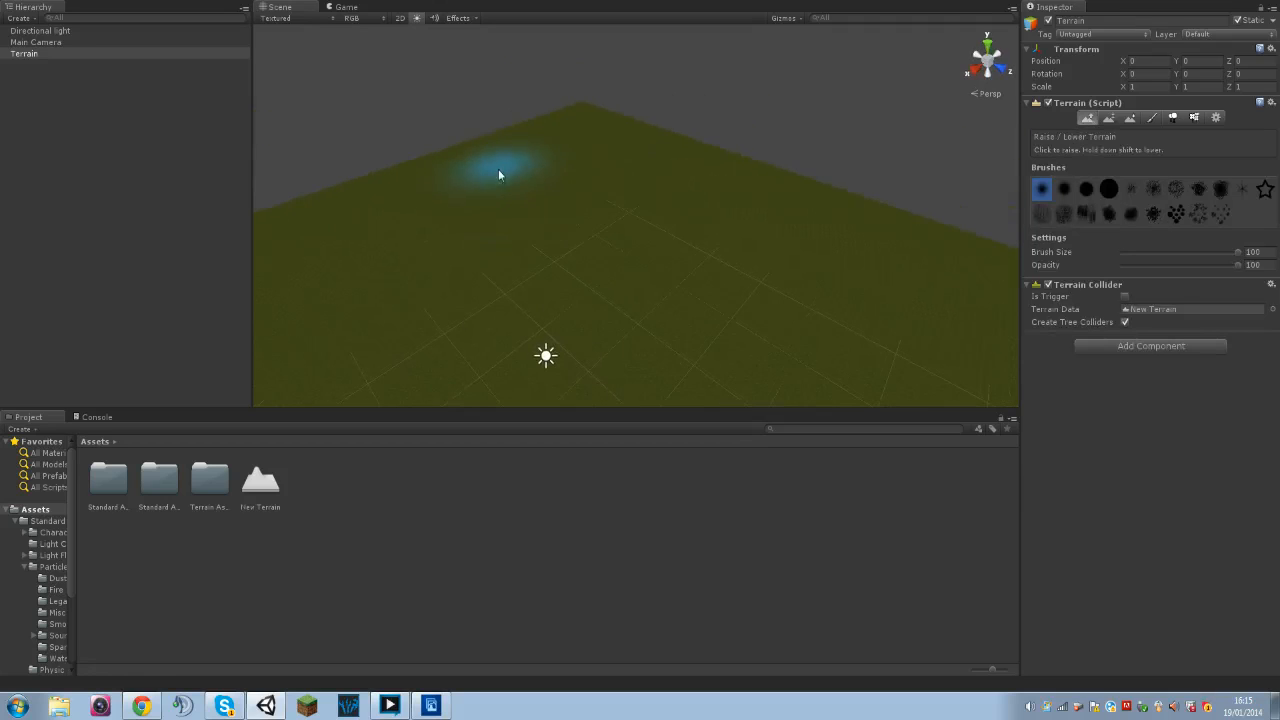
{"action": "mouse_move", "coordinate": [464, 202]}
{"action": "left_mouse_down"}
{"action": "mouse_move", "coordinate": [630, 193]}
{"action": "mouse_move", "coordinate": [740, 206]}
{"action": "mouse_move", "coordinate": [831, 237]}
{"action": "mouse_move", "coordinate": [662, 186]}
{"action": "mouse_move", "coordinate": [481, 193]}
{"action": "mouse_move", "coordinate": [281, 303]}
{"action": "mouse_move", "coordinate": [337, 263]}
{"action": "mouse_move", "coordinate": [514, 237]}
{"action": "mouse_move", "coordinate": [937, 300]}
{"action": "mouse_move", "coordinate": [967, 316]}
{"action": "left_mouse_up"}
{"action": "right_click_drag", "start_coordinate": [698, 266], "coordinate": [868, 277]}
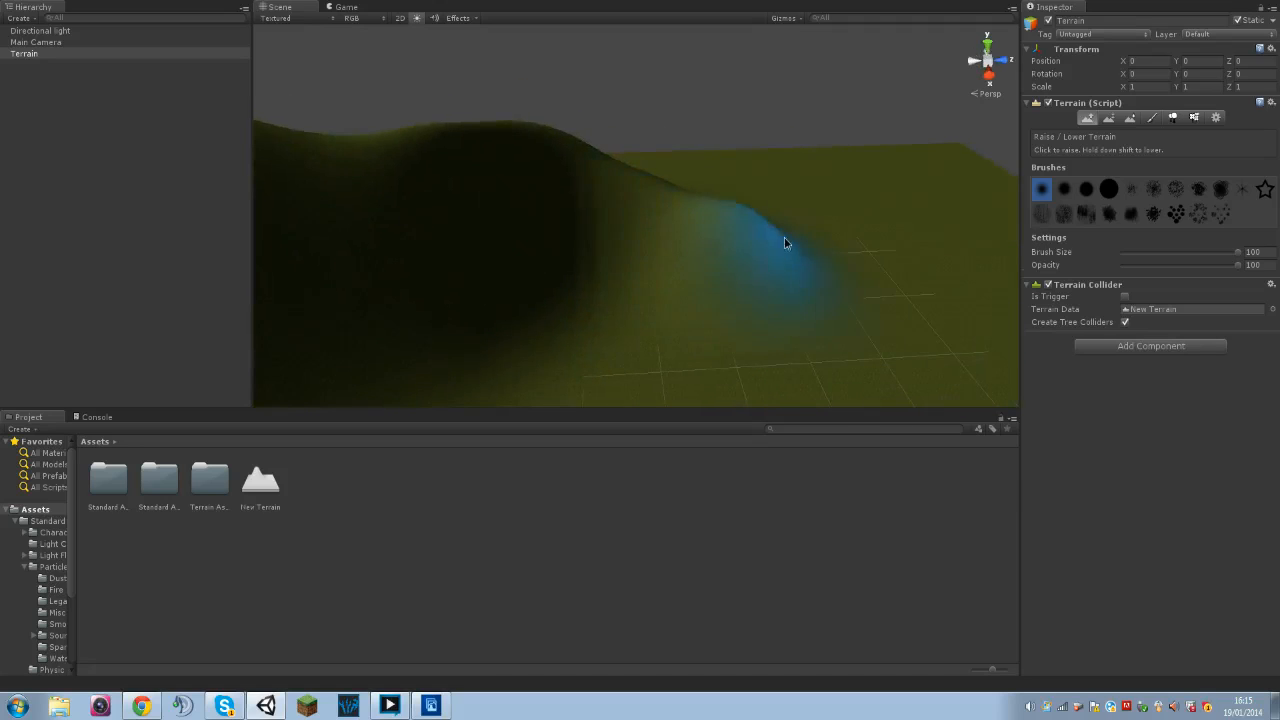
{"action": "left_click_drag", "start_coordinate": [785, 243], "coordinate": [1014, 277]}
{"action": "right_click_drag", "start_coordinate": [765, 272], "coordinate": [1035, 208]}
{"action": "mouse_move", "coordinate": [577, 281]}
{"action": "left_mouse_down"}
{"action": "mouse_move", "coordinate": [748, 223]}
{"action": "mouse_move", "coordinate": [491, 251]}
{"action": "mouse_move", "coordinate": [867, 259]}
{"action": "left_mouse_up"}
{"action": "right_click_drag", "start_coordinate": [866, 252], "coordinate": [886, 309]}
{"action": "mouse_move", "coordinate": [885, 311]}
{"action": "left_mouse_down"}
{"action": "mouse_move", "coordinate": [700, 209]}
{"action": "mouse_move", "coordinate": [471, 206]}
{"action": "mouse_move", "coordinate": [557, 197]}
{"action": "left_mouse_up"}
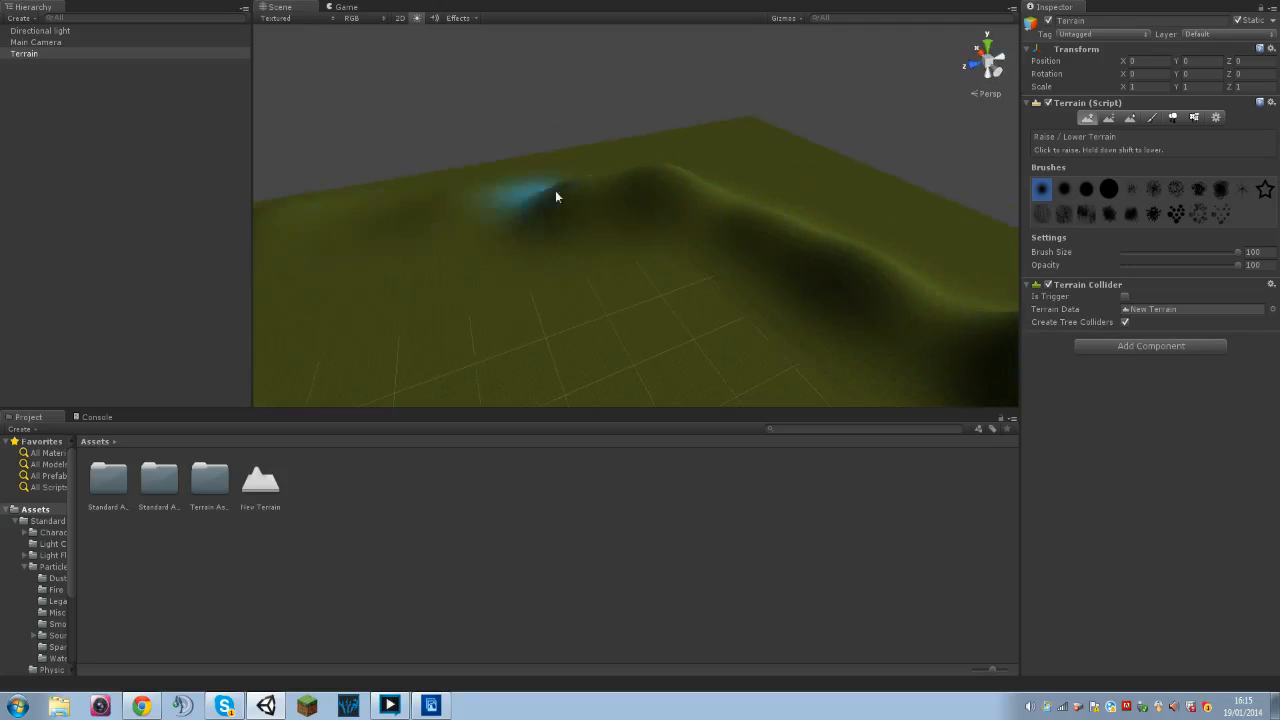
{"action": "right_click_drag", "start_coordinate": [557, 197], "coordinate": [492, 193]}
{"action": "mouse_move", "coordinate": [609, 168]}
{"action": "left_mouse_down"}
{"action": "mouse_move", "coordinate": [850, 230]}
{"action": "mouse_move", "coordinate": [686, 181]}
{"action": "mouse_move", "coordinate": [463, 226]}
{"action": "mouse_move", "coordinate": [727, 201]}
{"action": "left_mouse_up"}
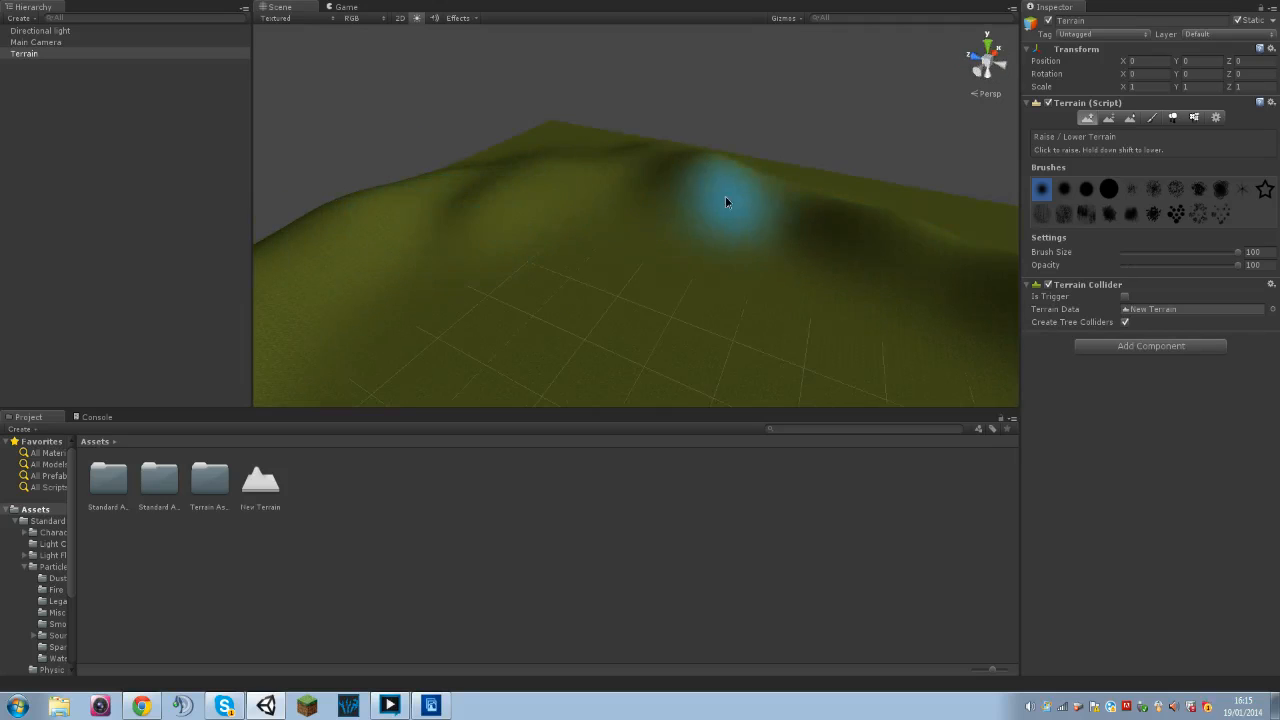
{"action": "mouse_move", "coordinate": [571, 171]}
{"action": "right_mouse_down"}
{"action": "mouse_move", "coordinate": [855, 286]}
{"action": "mouse_move", "coordinate": [1017, 189]}
{"action": "right_mouse_up"}
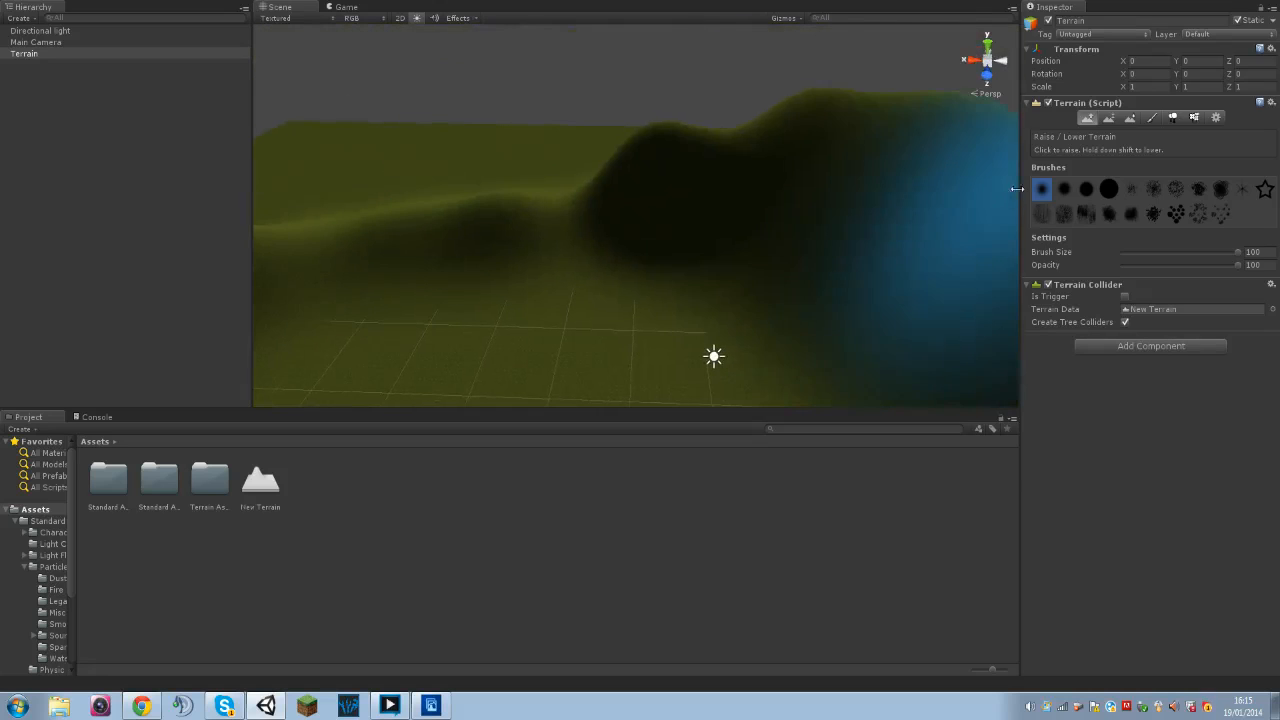
{"action": "left_click_drag", "start_coordinate": [802, 195], "coordinate": [300, 224]}
{"action": "right_click_drag", "start_coordinate": [668, 172], "coordinate": [480, 180]}
{"action": "mouse_move", "coordinate": [536, 168]}
{"action": "left_mouse_down"}
{"action": "mouse_move", "coordinate": [429, 206]}
{"action": "mouse_move", "coordinate": [563, 189]}
{"action": "left_mouse_up"}
{"action": "right_click_drag", "start_coordinate": [563, 189], "coordinate": [358, 214]}
{"action": "mouse_move", "coordinate": [737, 117]}
{"action": "left_mouse_down"}
{"action": "mouse_move", "coordinate": [596, 112]}
{"action": "mouse_move", "coordinate": [403, 143]}
{"action": "mouse_move", "coordinate": [443, 109]}
{"action": "left_mouse_up"}
{"action": "right_click_drag", "start_coordinate": [779, 108], "coordinate": [545, 125]}
{"action": "mouse_move", "coordinate": [545, 125]}
{"action": "left_mouse_down"}
{"action": "mouse_move", "coordinate": [699, 125]}
{"action": "mouse_move", "coordinate": [537, 132]}
{"action": "mouse_move", "coordinate": [689, 119]}
{"action": "mouse_move", "coordinate": [557, 141]}
{"action": "mouse_move", "coordinate": [421, 211]}
{"action": "mouse_move", "coordinate": [662, 193]}
{"action": "left_mouse_up"}
{"action": "right_click_drag", "start_coordinate": [662, 193], "coordinate": [475, 205]}
{"action": "mouse_move", "coordinate": [475, 205]}
{"action": "left_mouse_down"}
{"action": "mouse_move", "coordinate": [608, 187]}
{"action": "mouse_move", "coordinate": [466, 205]}
{"action": "mouse_move", "coordinate": [283, 277]}
{"action": "mouse_move", "coordinate": [574, 123]}
{"action": "mouse_move", "coordinate": [743, 92]}
{"action": "mouse_move", "coordinate": [868, 112]}
{"action": "left_mouse_up"}
{"action": "left_click_drag", "start_coordinate": [868, 112], "coordinate": [677, 138]}
{"action": "right_click_drag", "start_coordinate": [677, 138], "coordinate": [828, 118]}
{"action": "mouse_move", "coordinate": [828, 118]}
{"action": "left_mouse_down"}
{"action": "mouse_move", "coordinate": [631, 134]}
{"action": "mouse_move", "coordinate": [814, 91]}
{"action": "mouse_move", "coordinate": [925, 108]}
{"action": "left_mouse_up"}
{"action": "left_click_drag", "start_coordinate": [925, 108], "coordinate": [544, 103]}
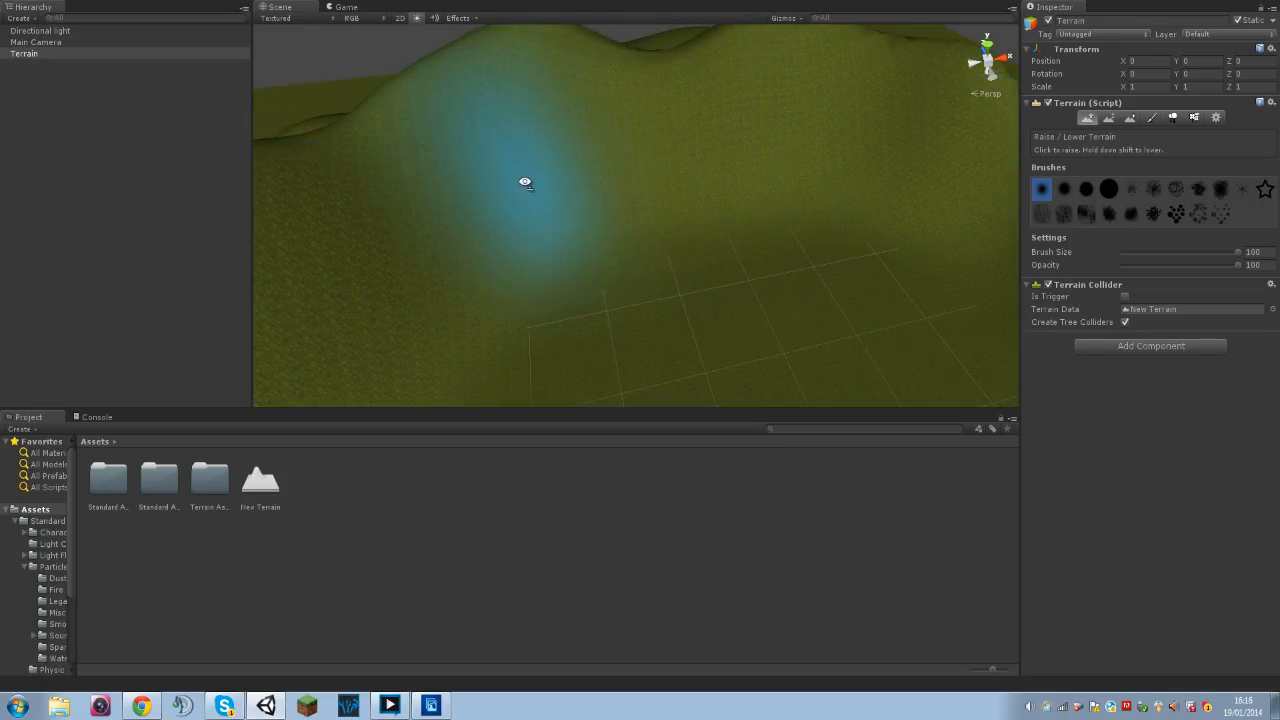
- Toggle the Scene view's lighting off and back on to compare the sculpted hills
{"action": "left_click", "coordinate": [28, 0]}
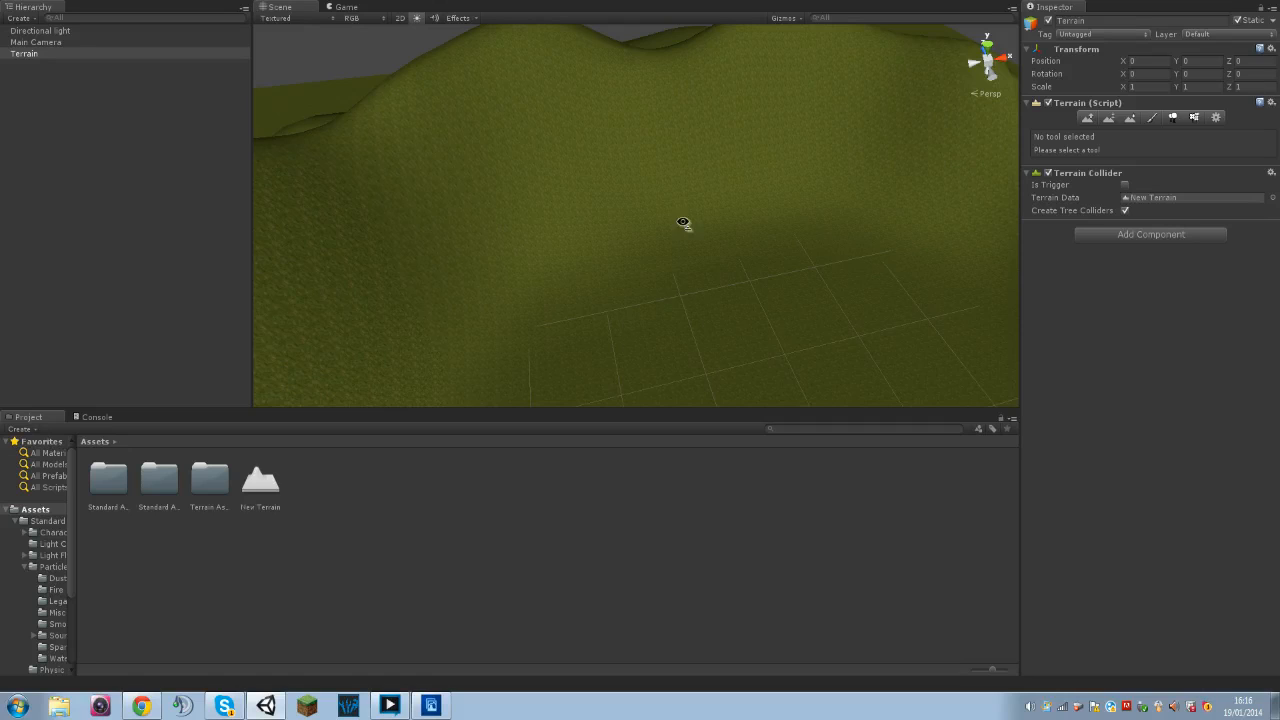
{"action": "left_click", "coordinate": [417, 19]}
{"action": "left_click", "coordinate": [417, 19]}
- Start a new scene and save the current one as Testlevel in the project's Assets folder
{"action": "key", "text": "ctrl+n"}
{"action": "left_click", "coordinate": [617, 353]}
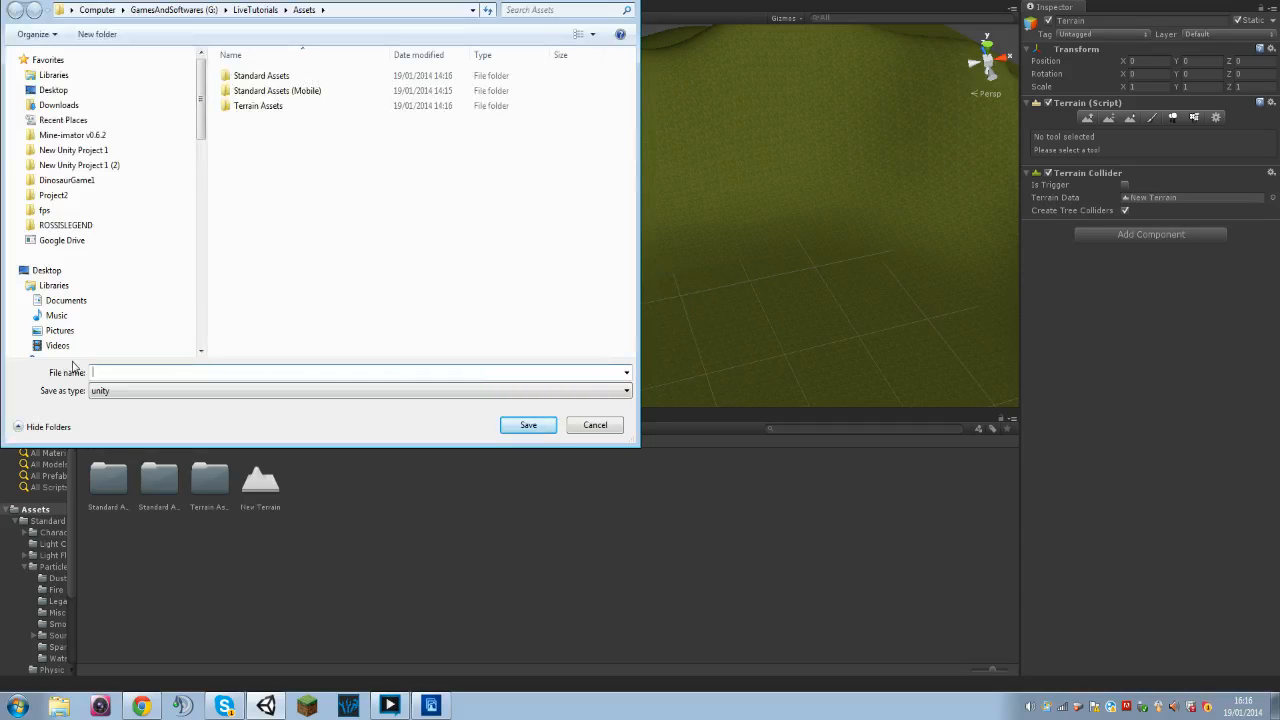
{"action": "type", "text": "Test"}
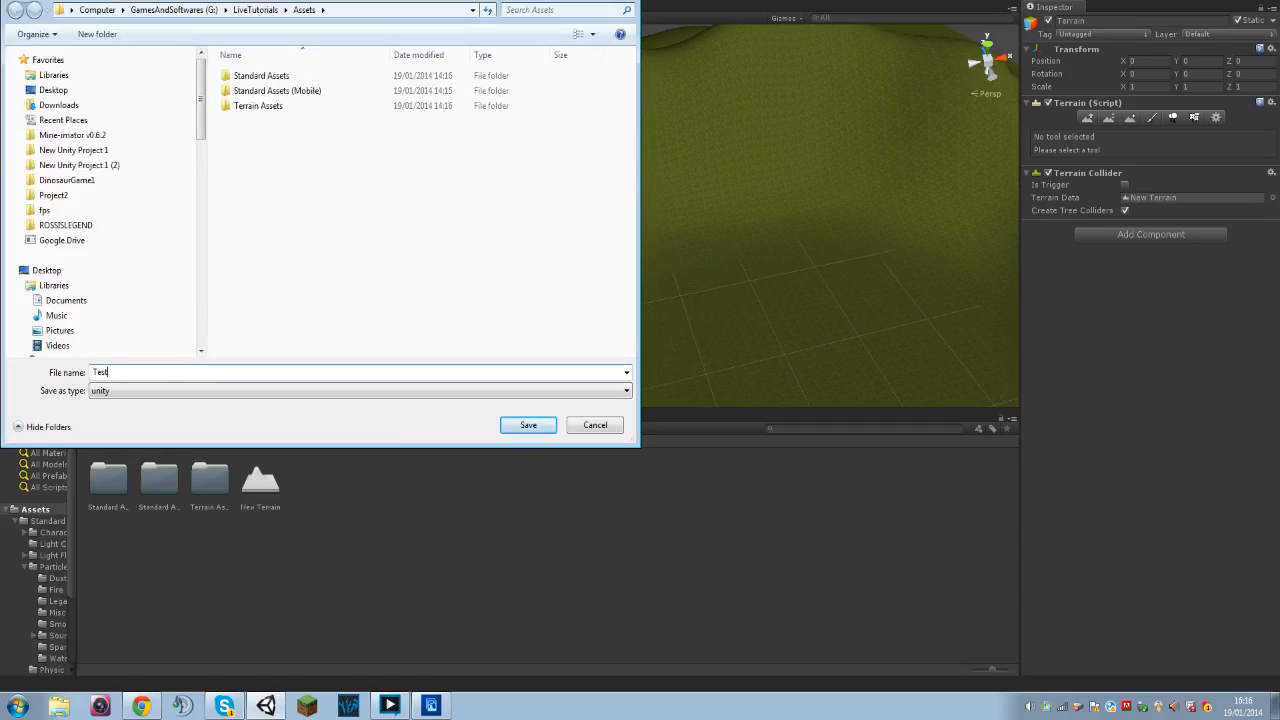
{"action": "type", "text": "level"}
{"action": "key", "text": "Return"}
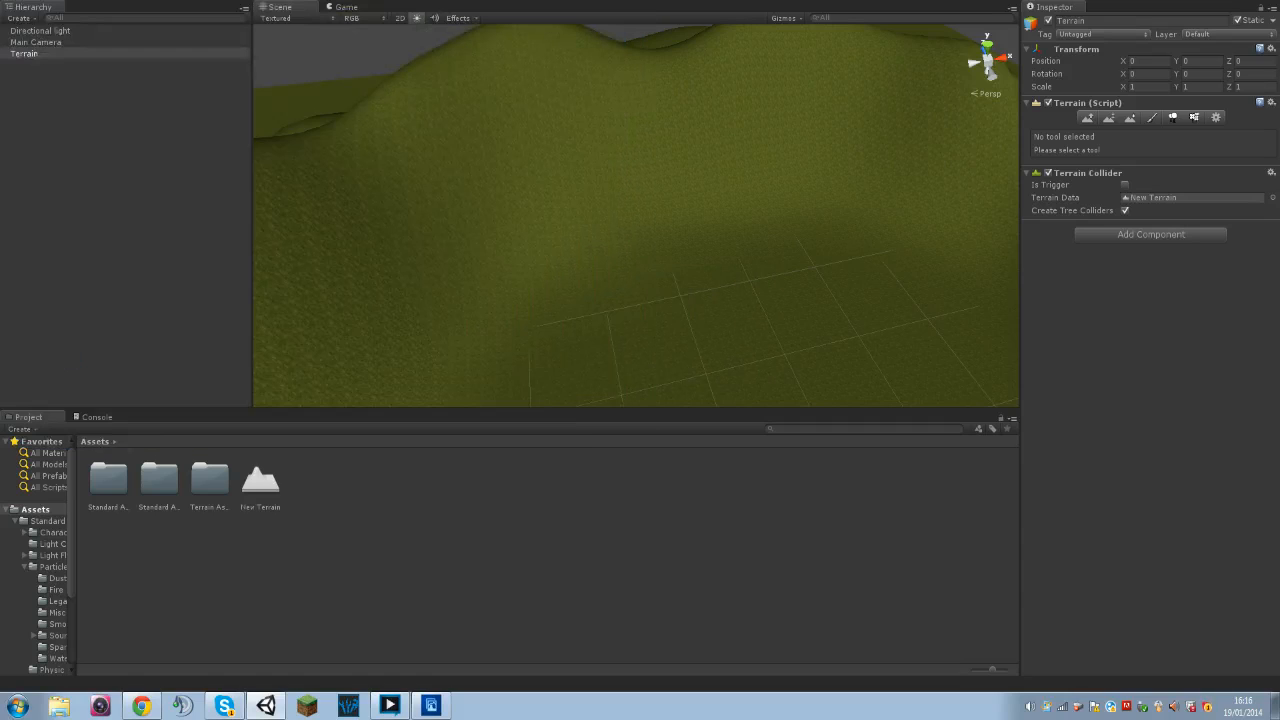
- Force-quit Unity by ending its process in Task Manager, close Task Manager, and relaunch Unity
{"action": "key", "text": "super"}
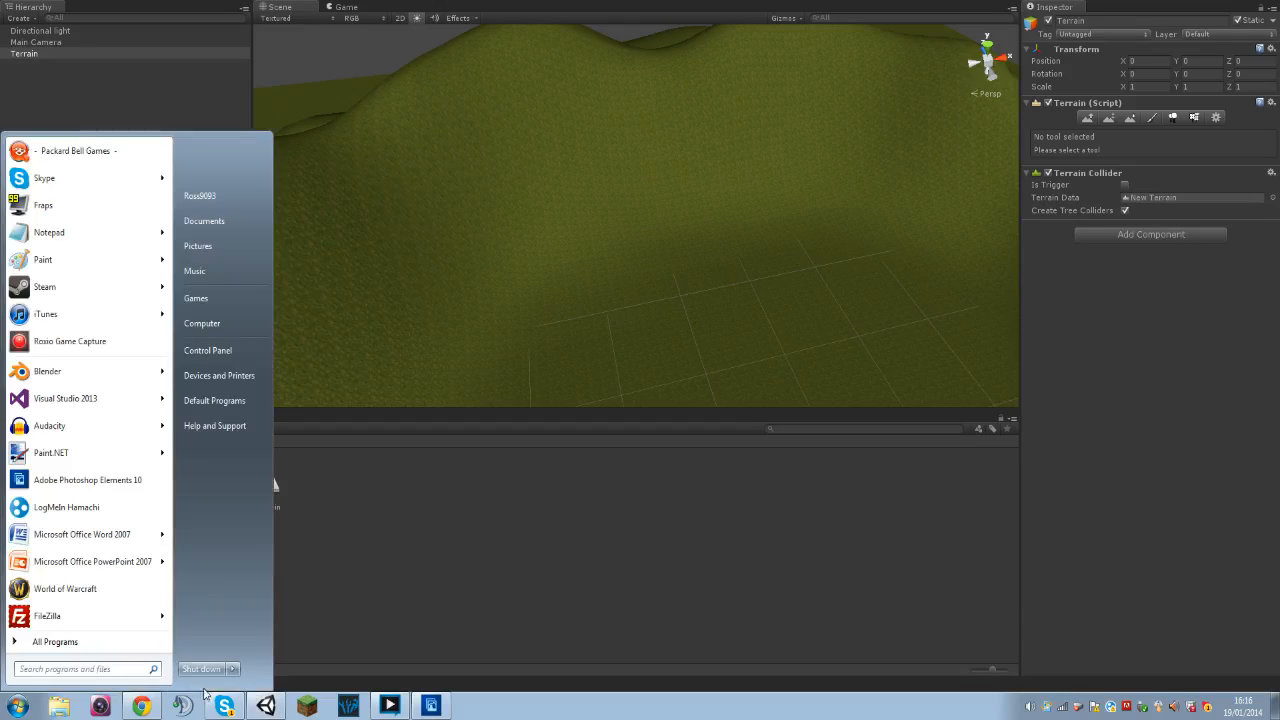
{"action": "right_click", "coordinate": [521, 713]}
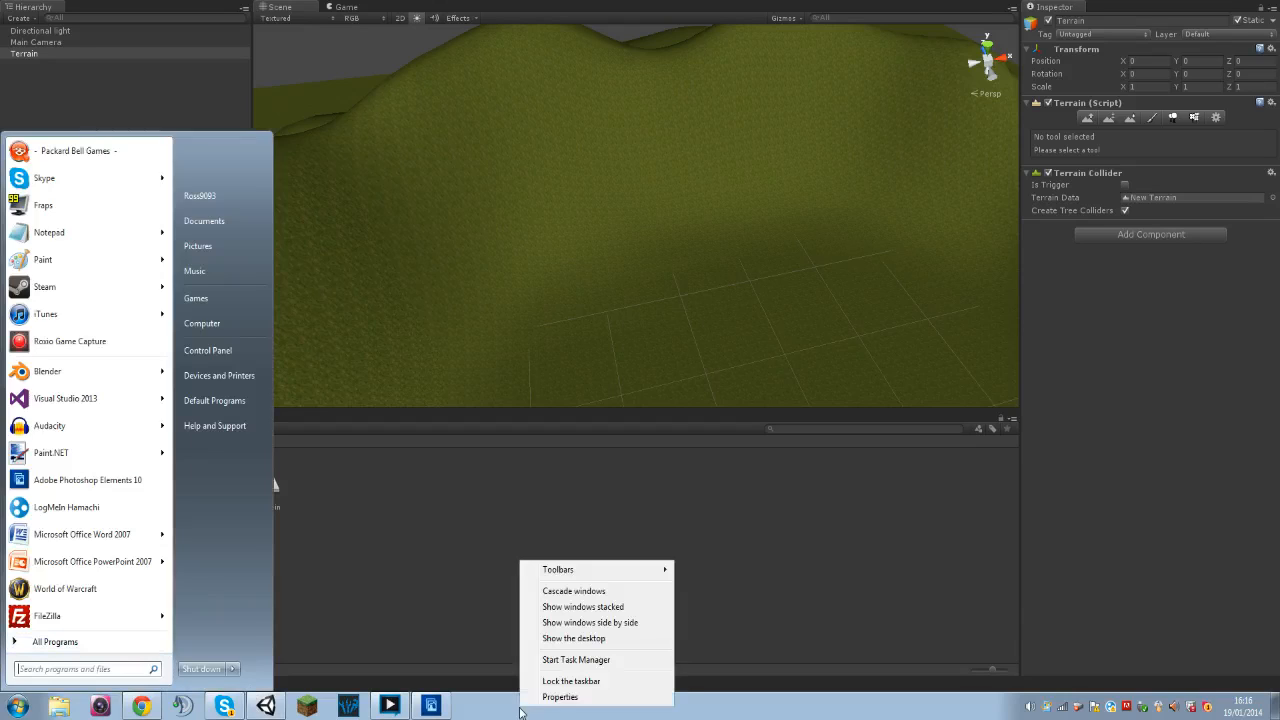
{"action": "left_click", "coordinate": [560, 660]}
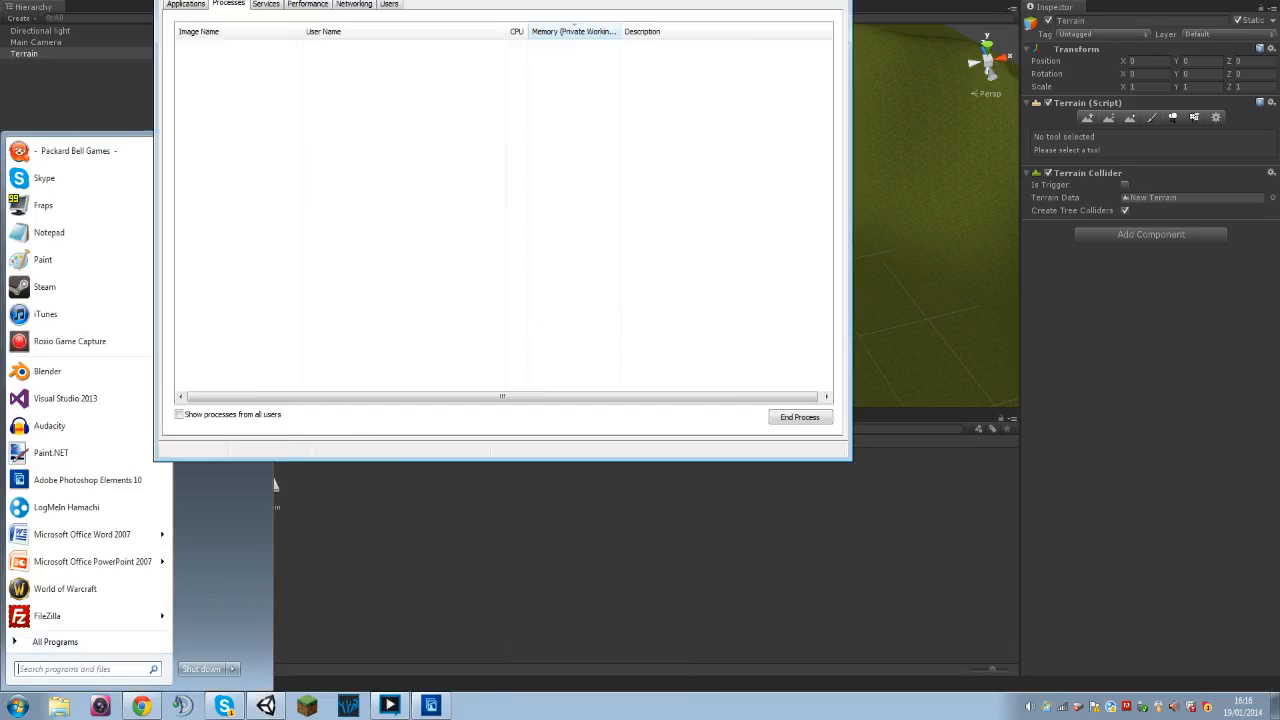
{"action": "left_click", "coordinate": [830, 418]}
{"action": "left_click", "coordinate": [663, 349]}
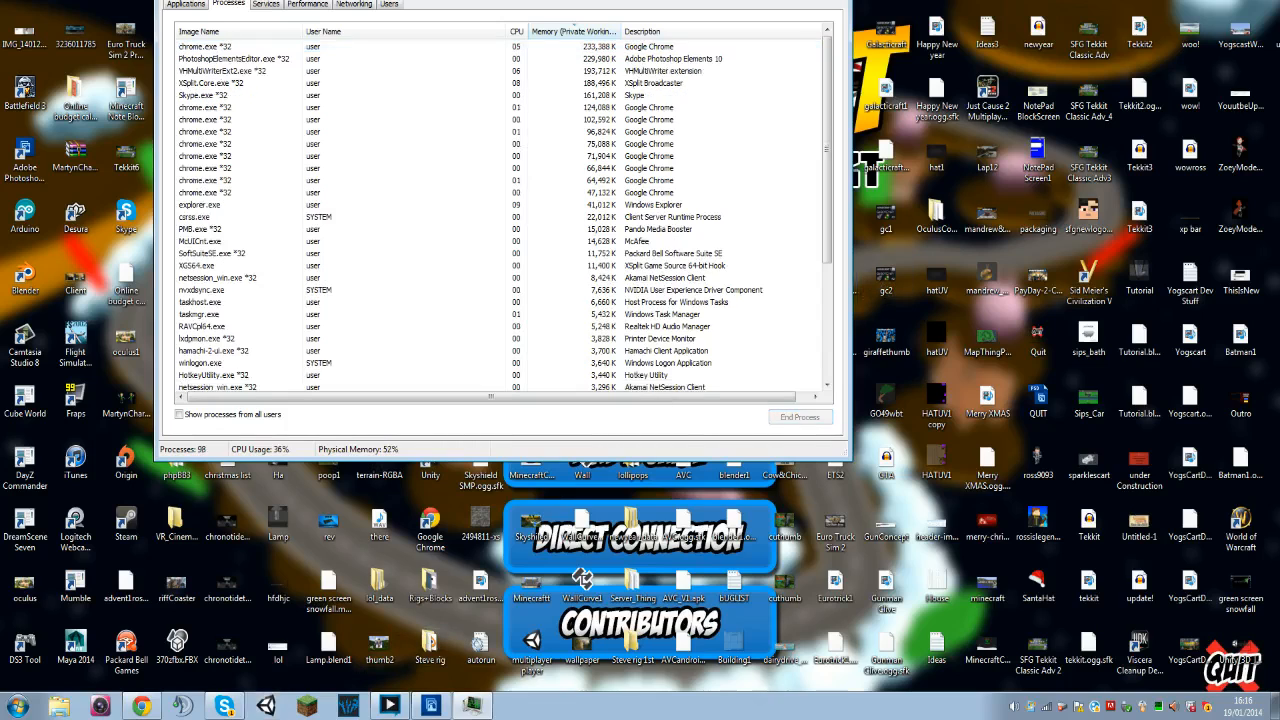
{"action": "left_click", "coordinate": [834, 1]}
{"action": "left_click", "coordinate": [266, 706]}
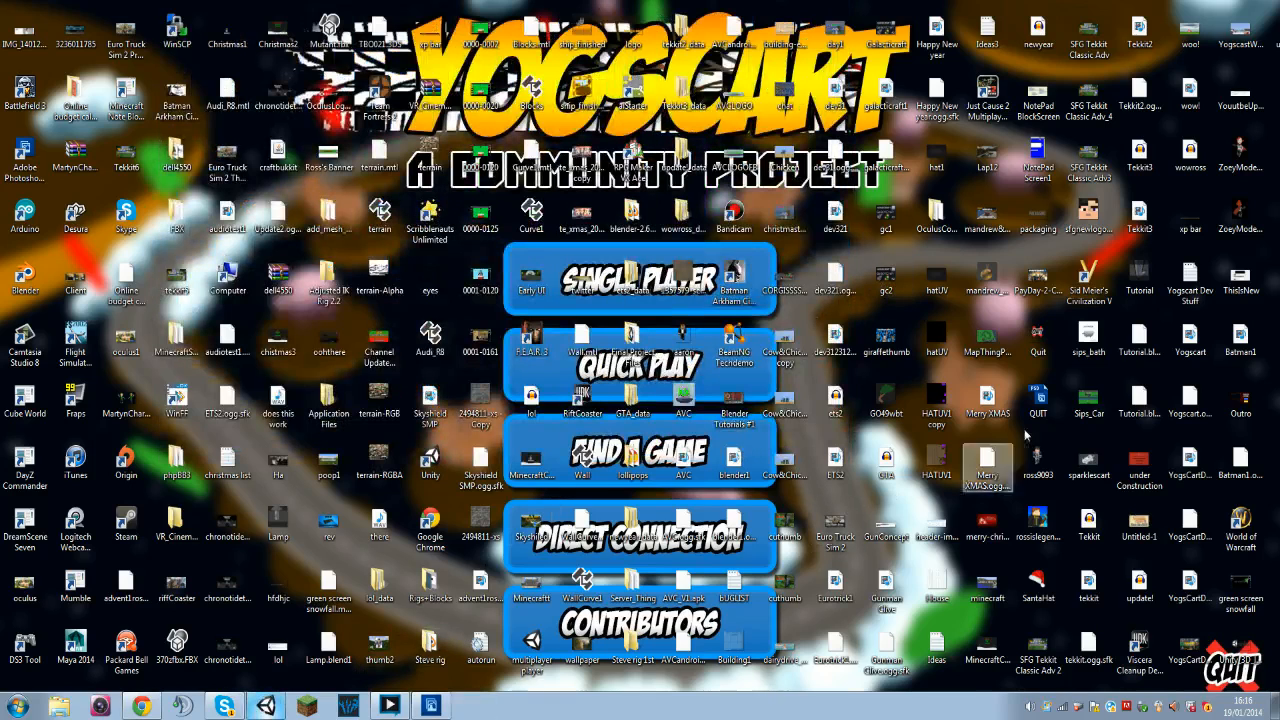